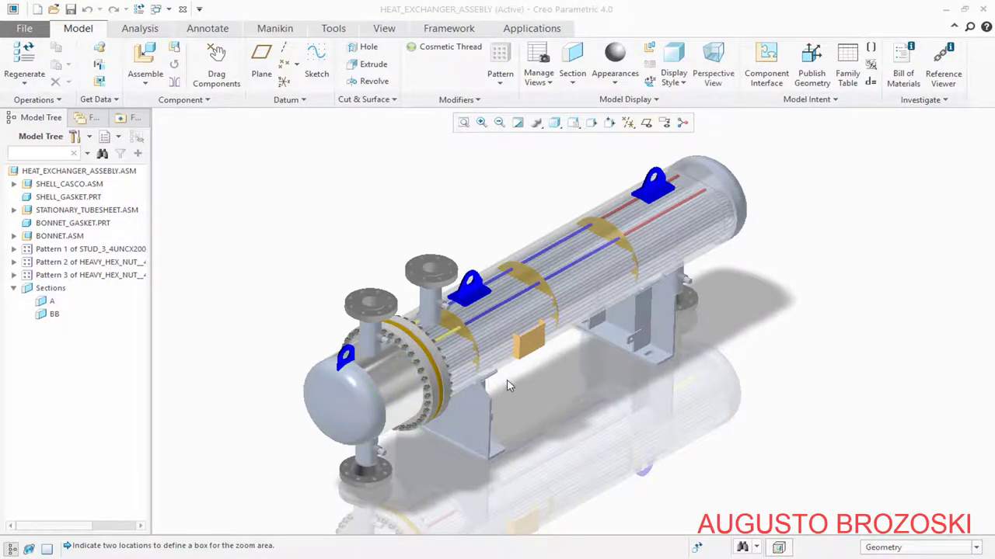
- Examine the finished heat exchanger assembly model and the views on its HEAT_EXCHANGER drawing sheet
middle_drag(506, 382, 439, 412)
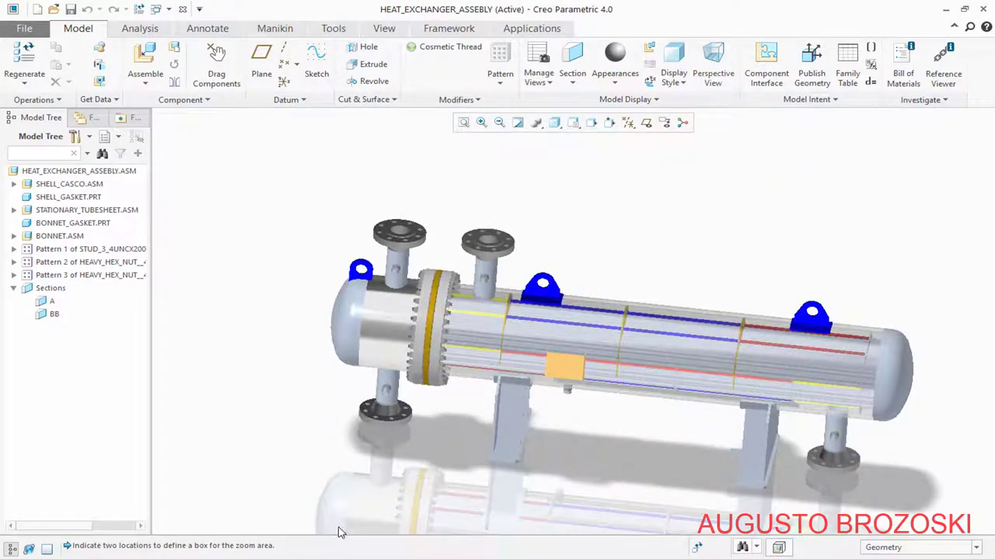
click(373, 477)
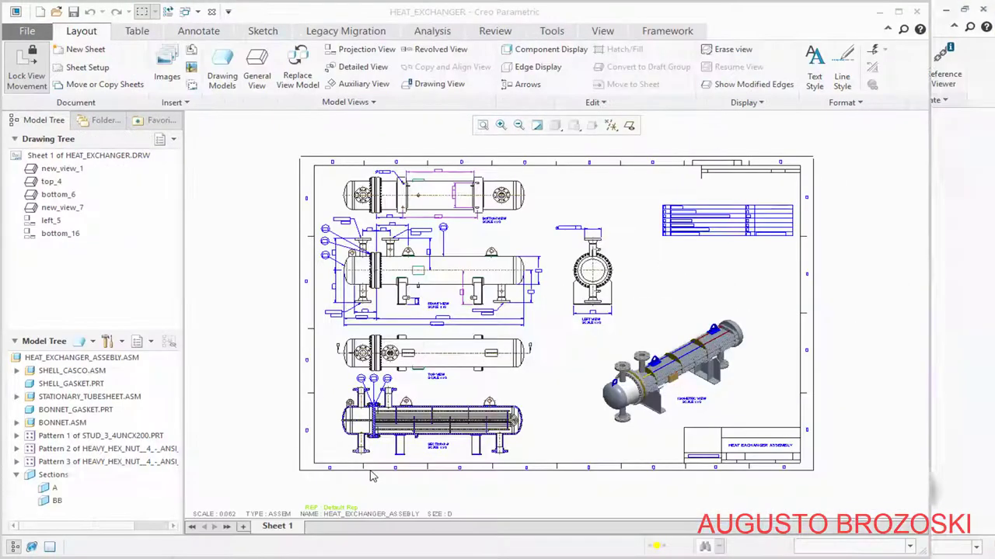
scroll(460, 272, down, 3)
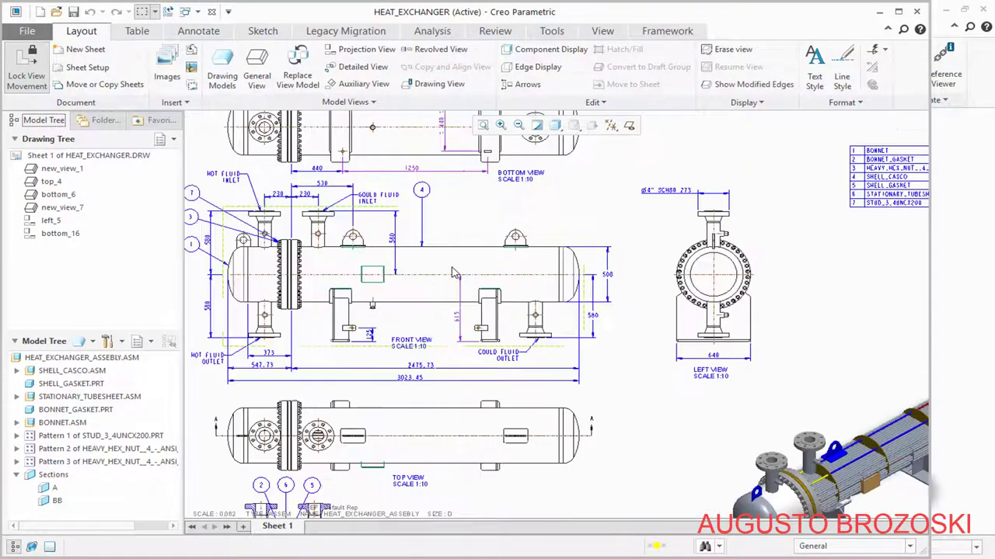
middle_drag(426, 226, 440, 157)
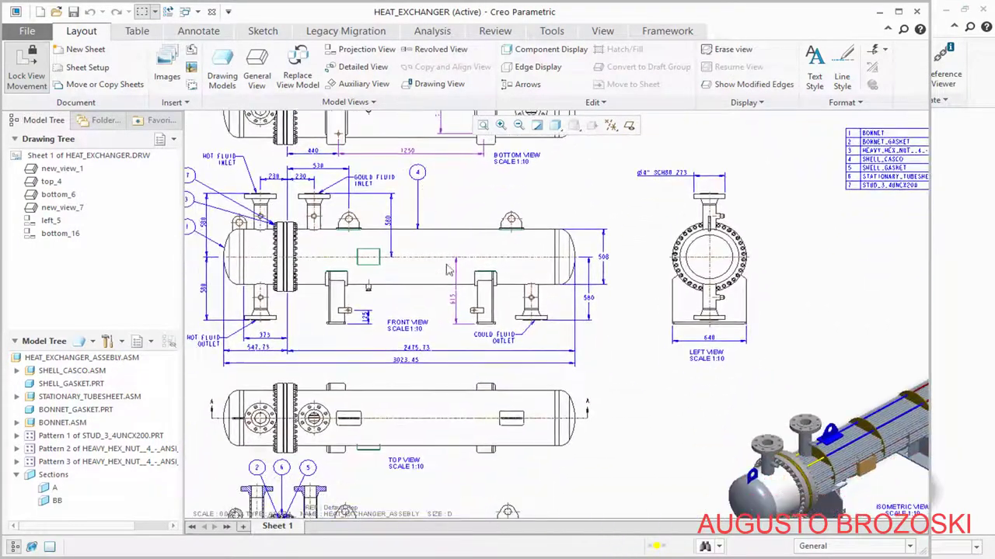
scroll(466, 326, up, 2)
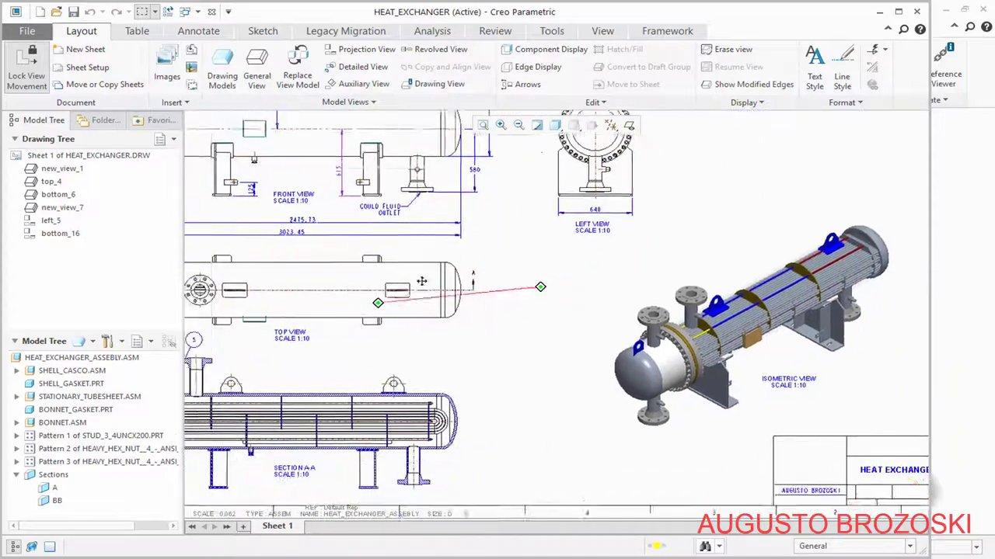
scroll(415, 414, down, 2)
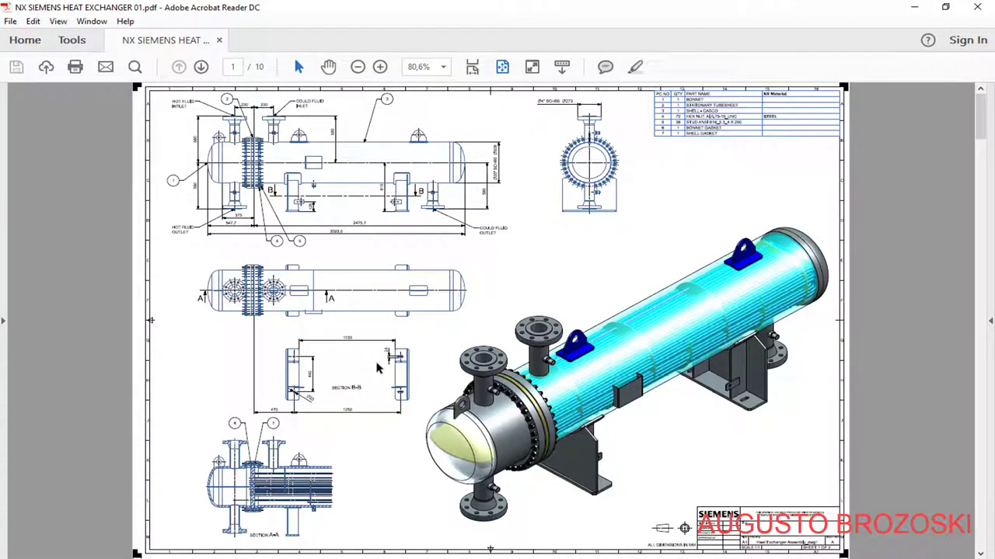
- Look through the heat exchanger PDF drawings up to the bonnet and shell gasket sheet on page 8
scroll(378, 368, down, 1)
scroll(397, 377, down, 1)
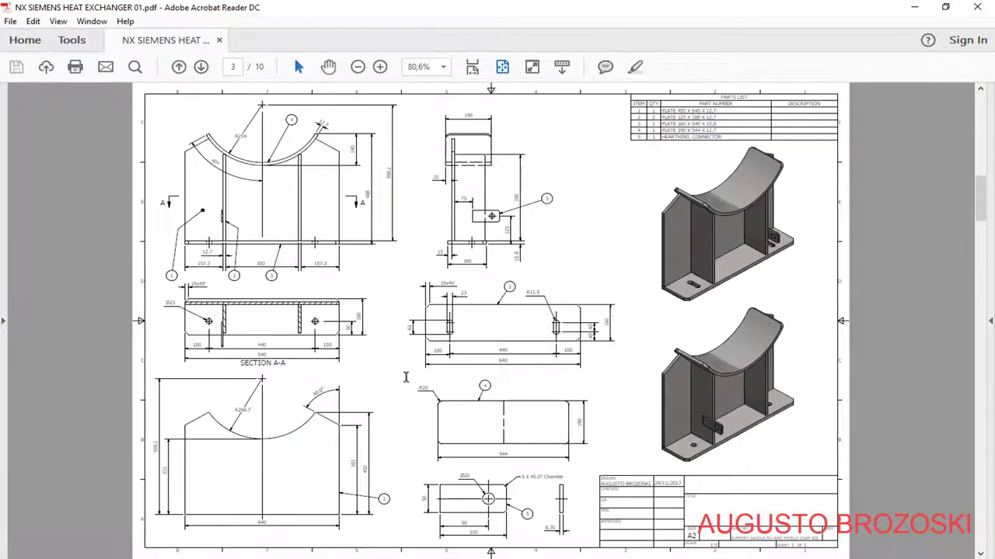
scroll(405, 377, down, 4)
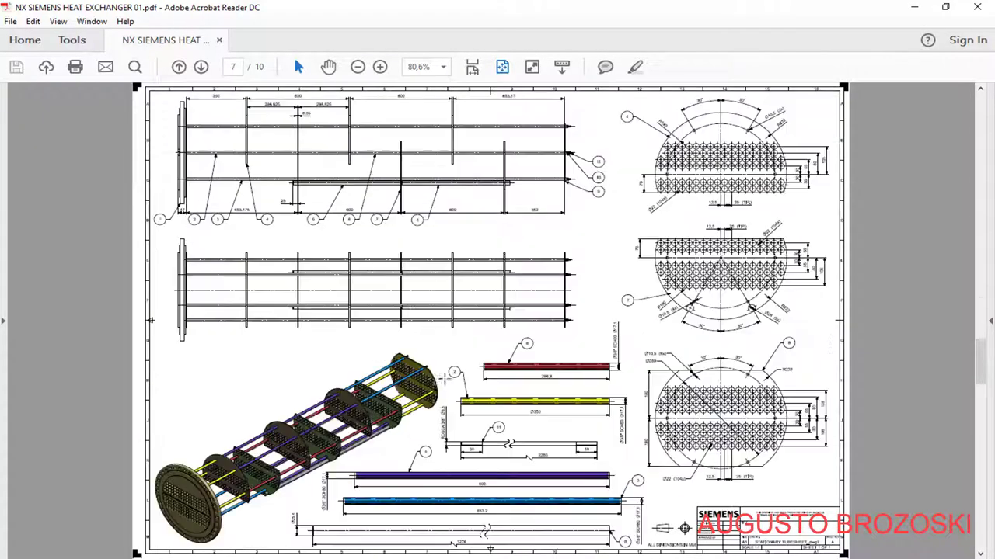
scroll(420, 410, down, 1)
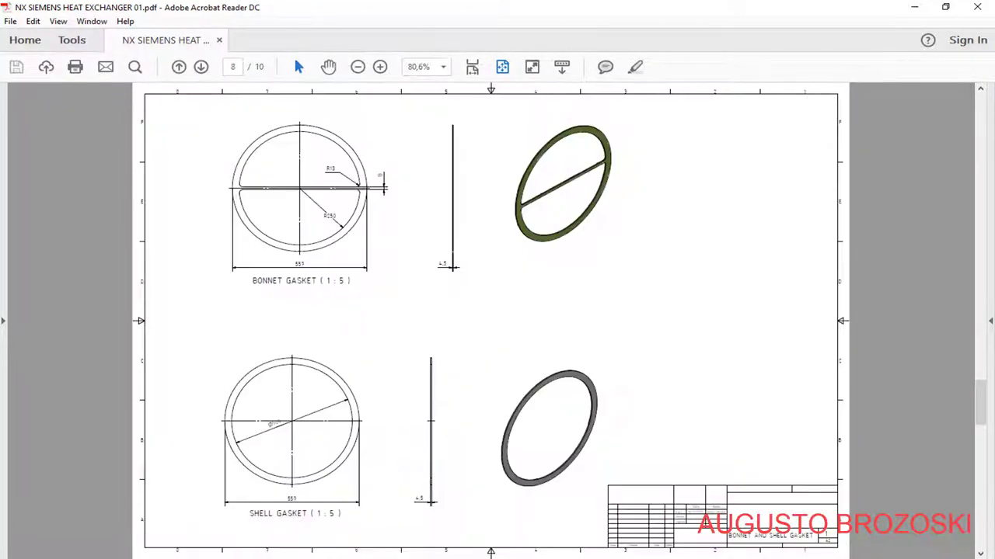
- Switch to YouTube, open the video "CREO Parametric Heat Exchanger 07 de 08" and read its full description with the PDF and parts links
key(alt+Tab)
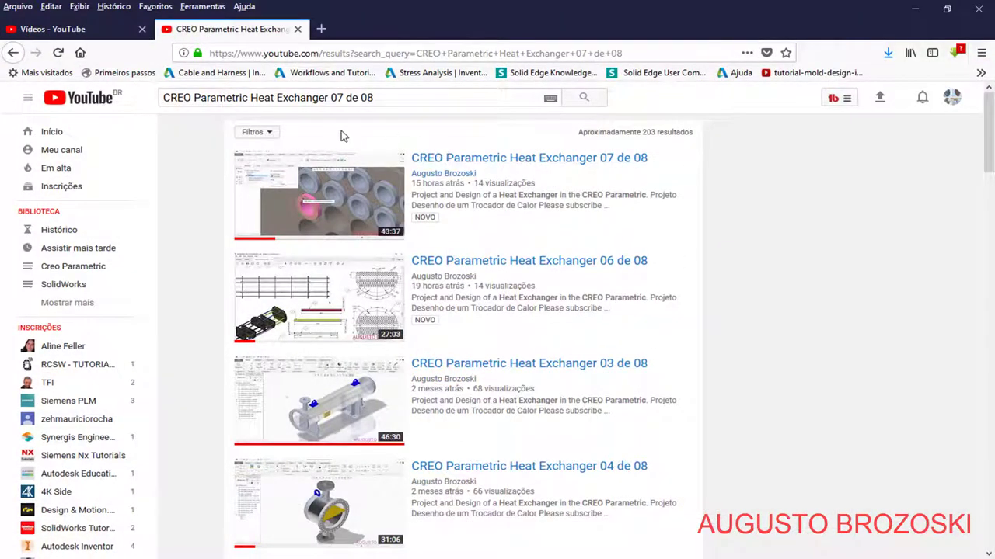
click(477, 159)
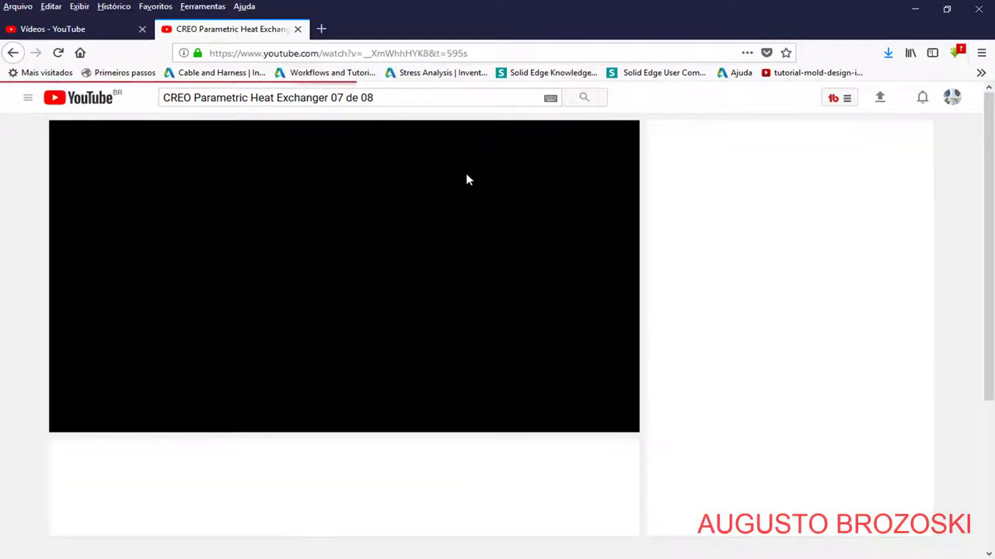
click(72, 422)
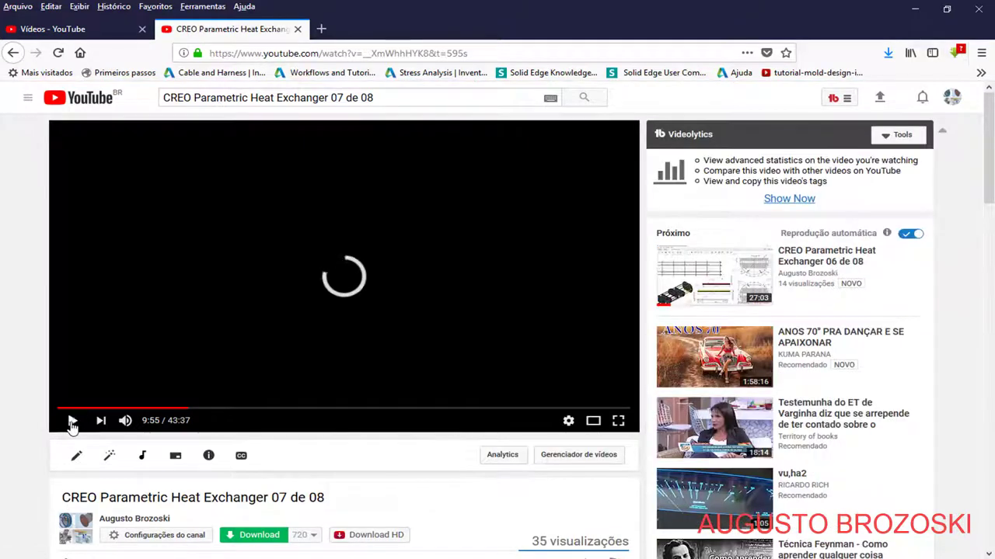
scroll(248, 411, down, 4)
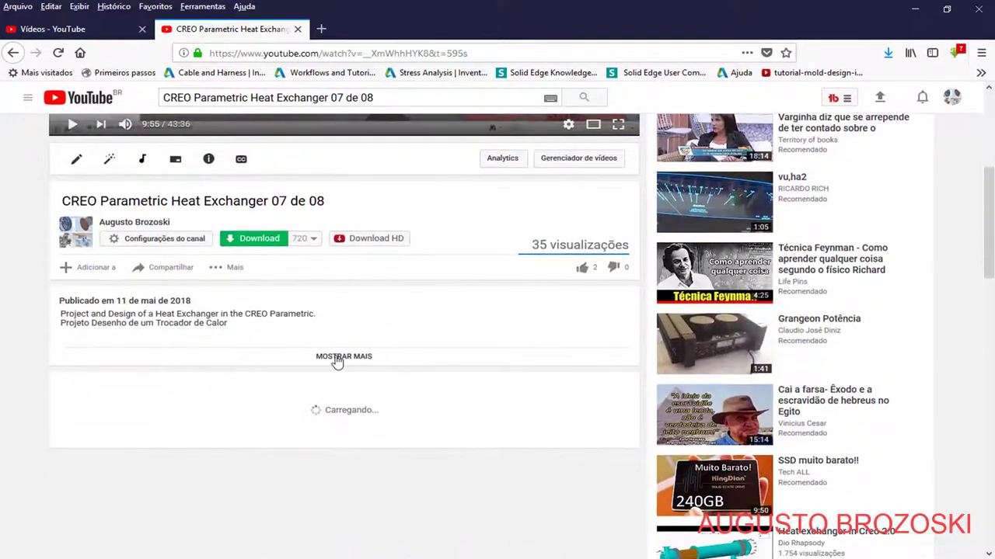
click(336, 358)
scroll(288, 406, down, 1)
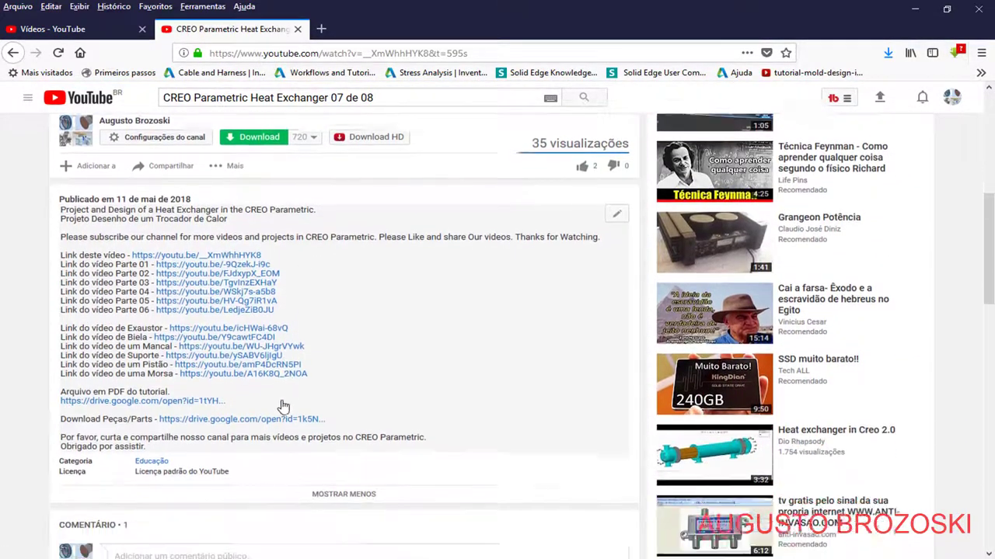
scroll(282, 407, down, 1)
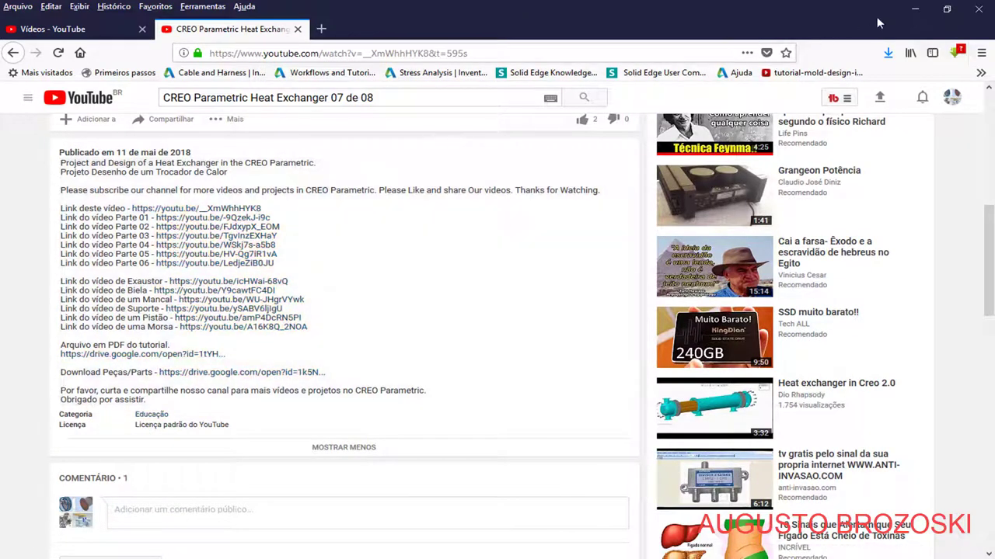
- Return to the empty Creo Parametric session and set the working directory to the CREO Heat Exchanger Video folder
click(914, 10)
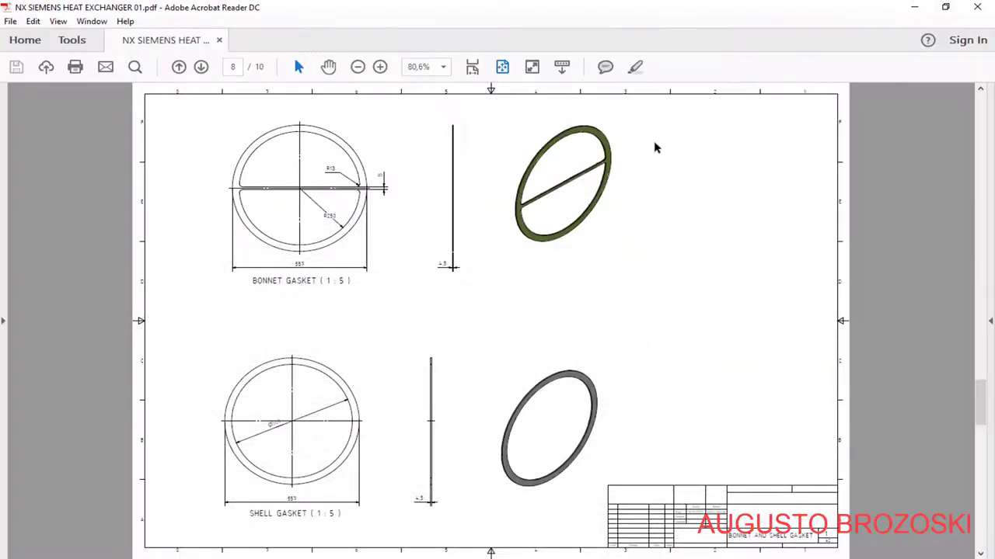
click(914, 8)
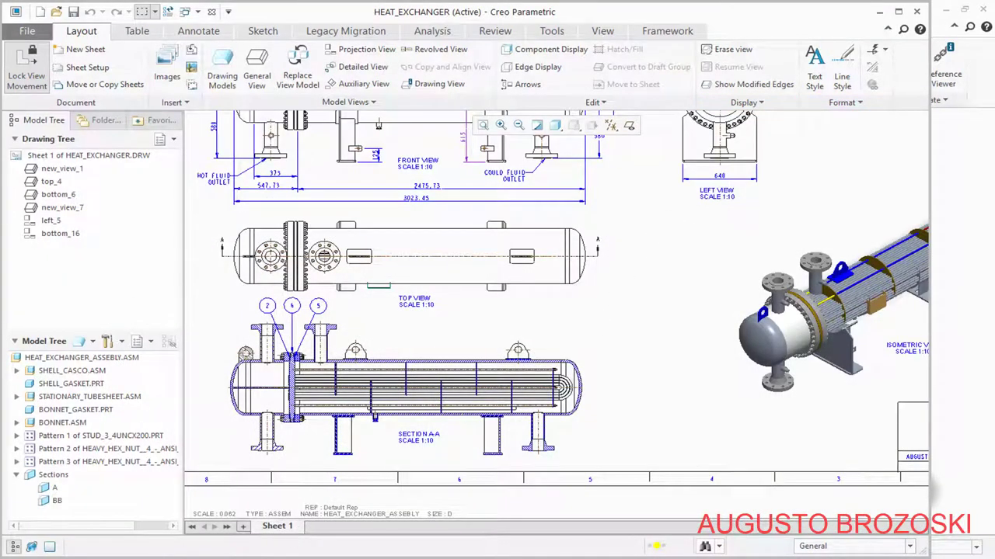
click(249, 505)
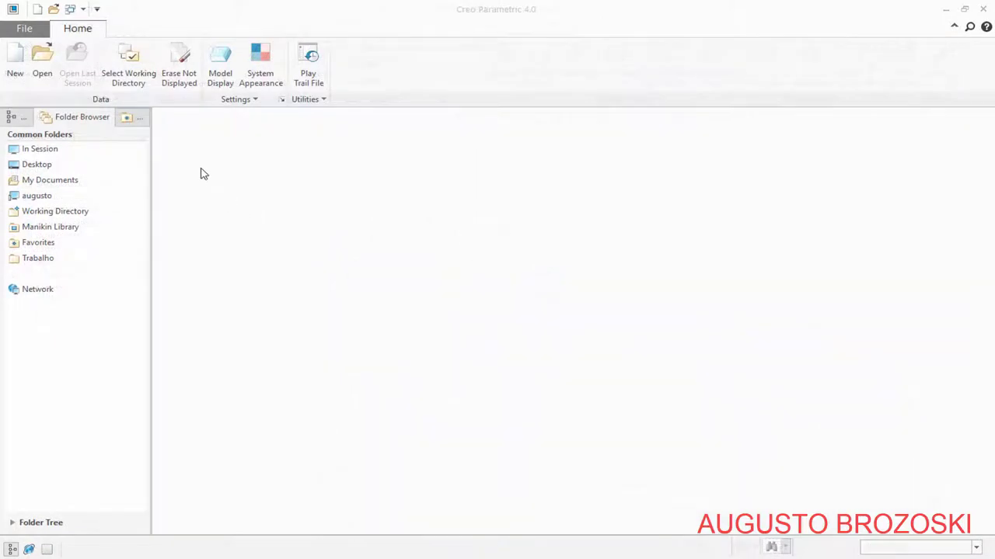
click(131, 78)
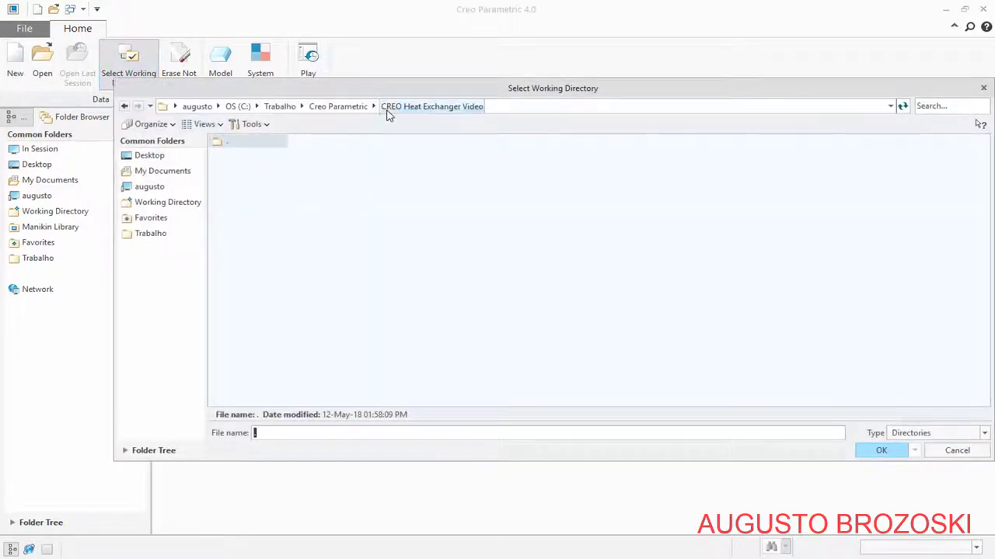
click(389, 110)
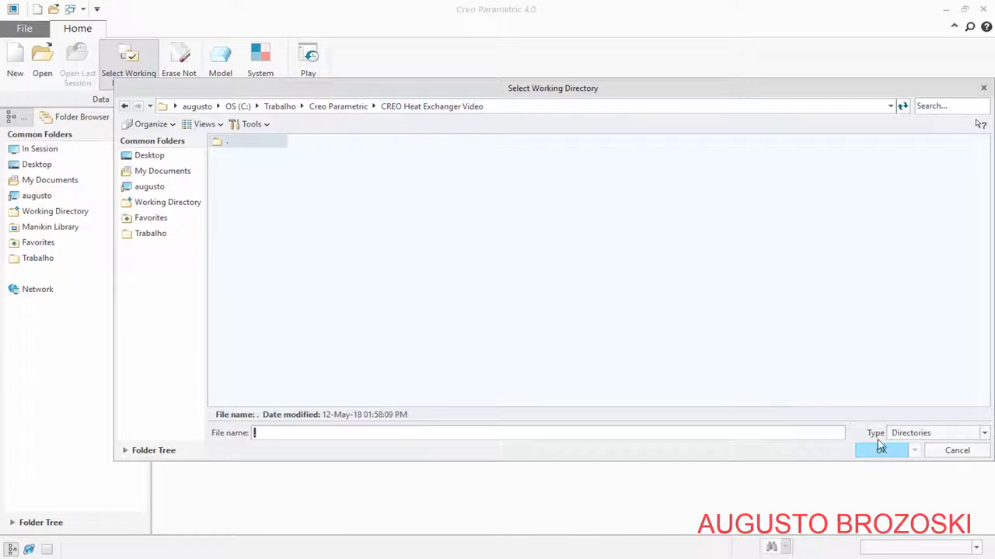
click(879, 450)
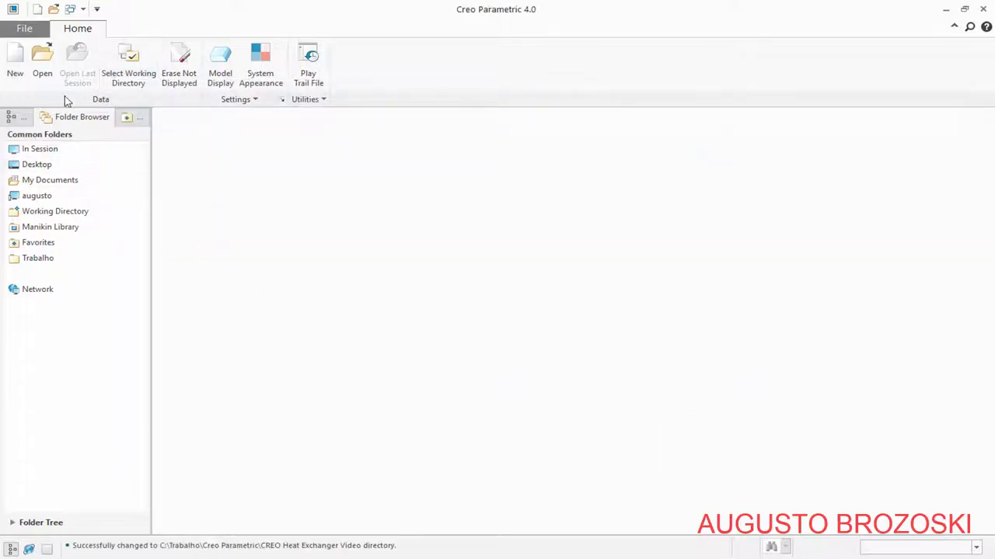
- Create a design assembly named HEAT_EXCHANGER_ASSEMBLY using the mmns_asm_design template instead of the default one
click(16, 62)
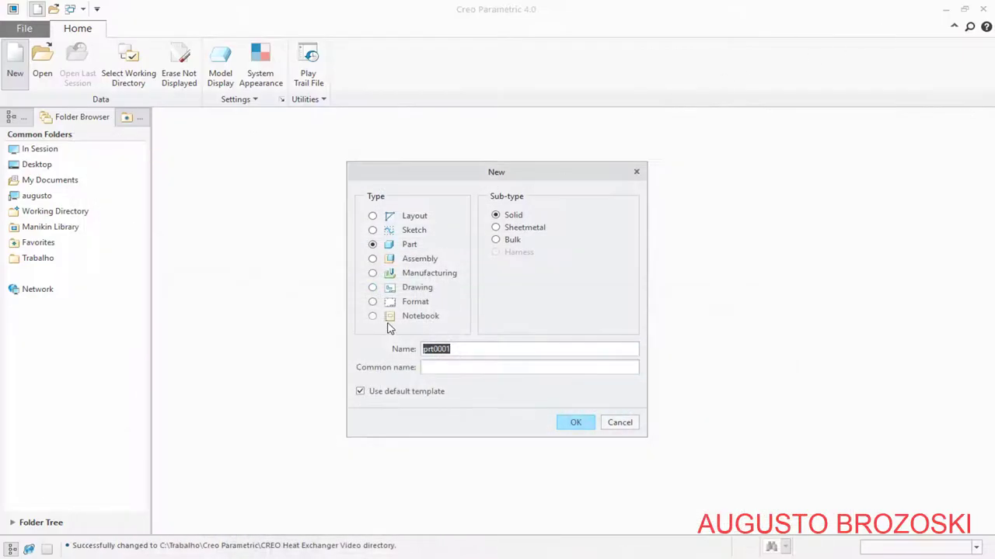
click(373, 261)
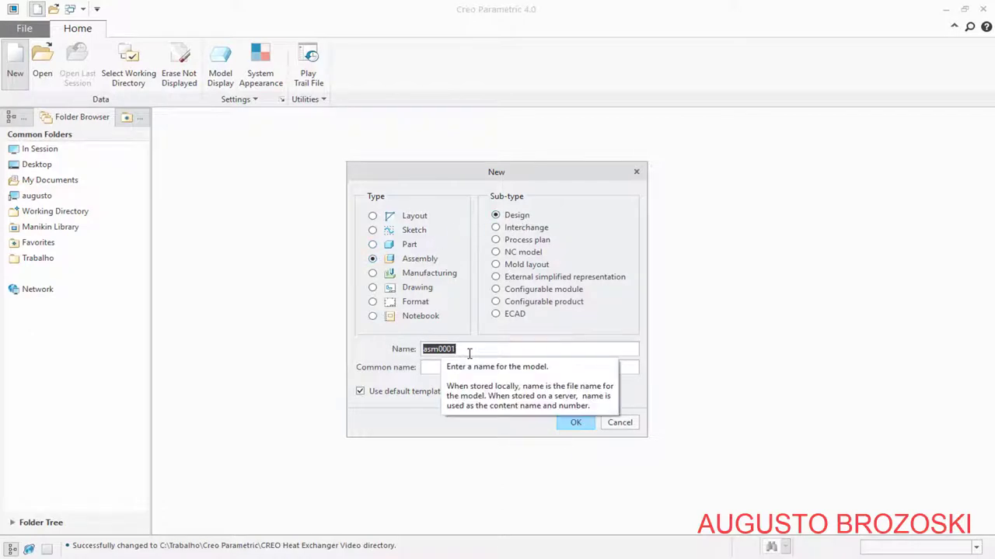
text(HEAT_EXCHANGER_ASSEMBLY)
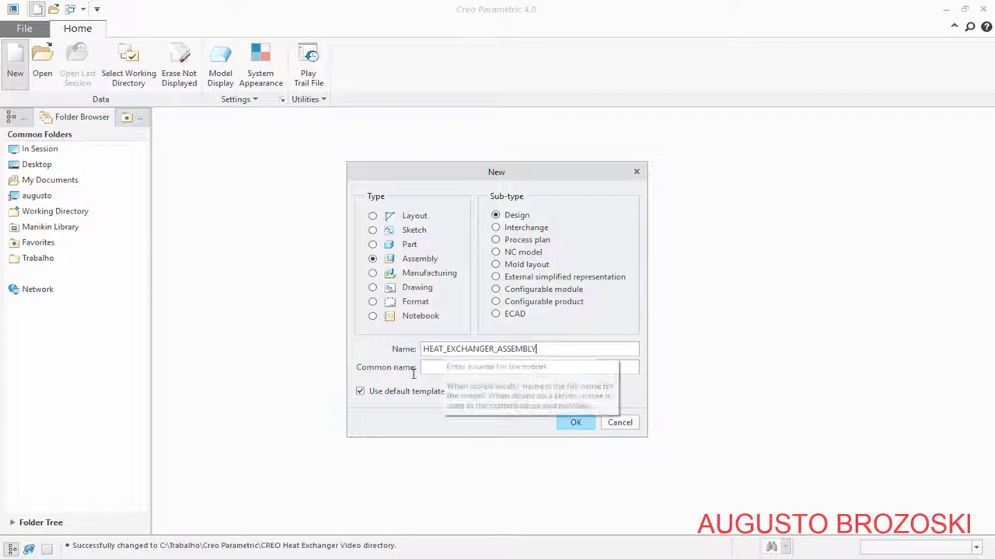
click(362, 392)
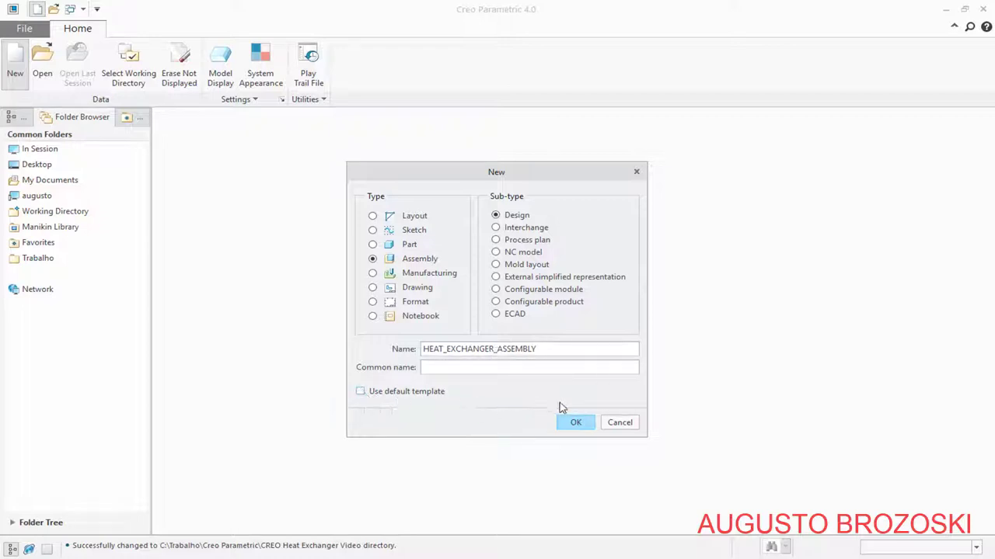
click(574, 423)
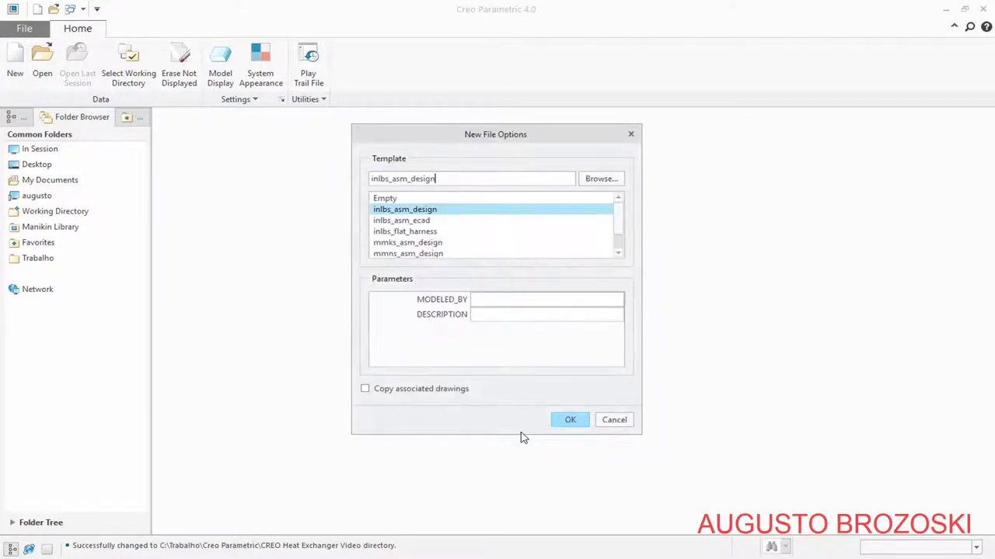
click(389, 255)
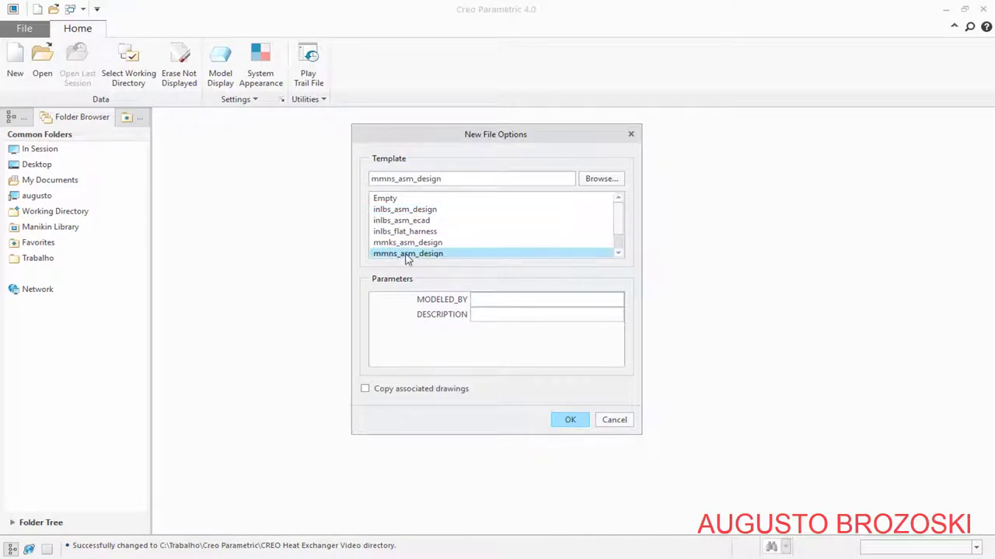
click(571, 422)
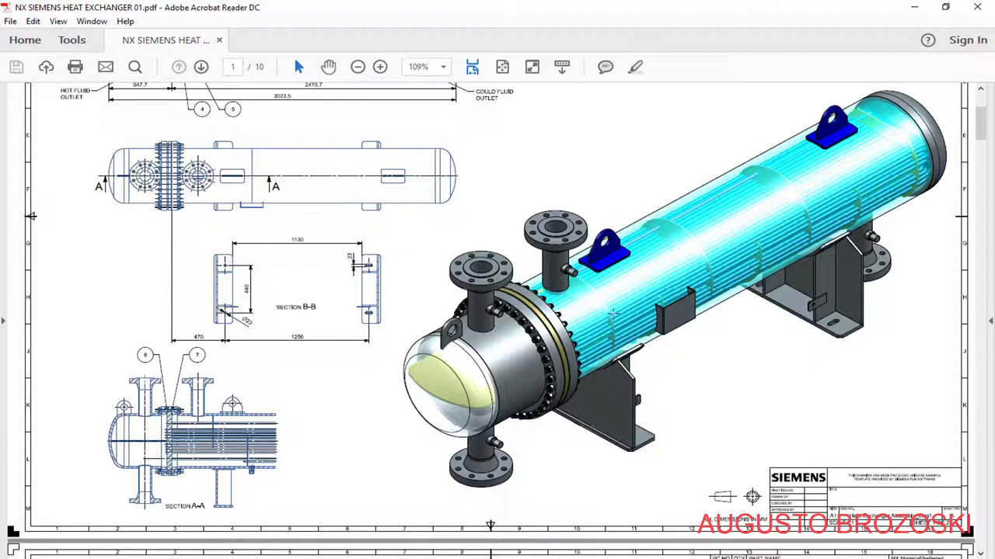
- Assemble shell.asm as the first component and place it with the Default constraint
scroll(371, 314, up, 5)
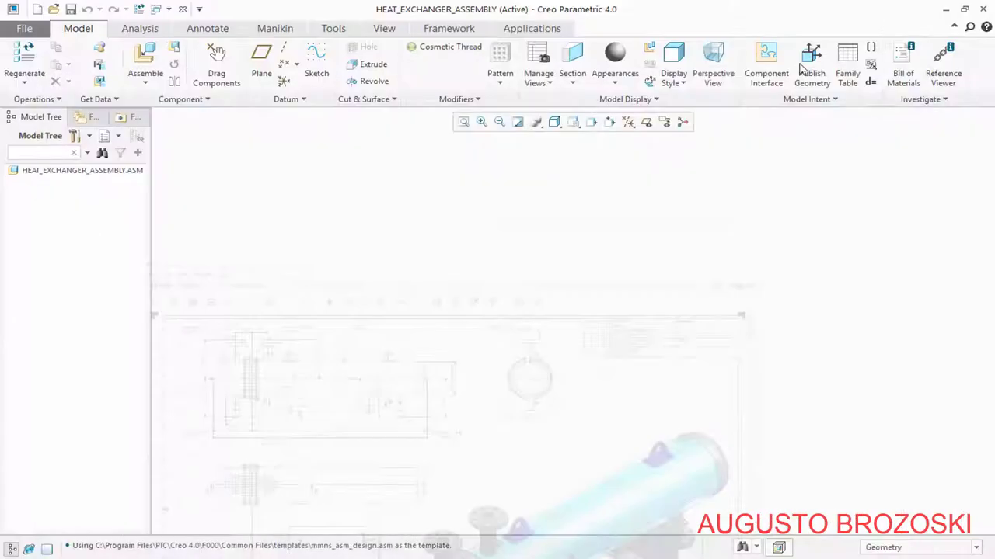
click(147, 61)
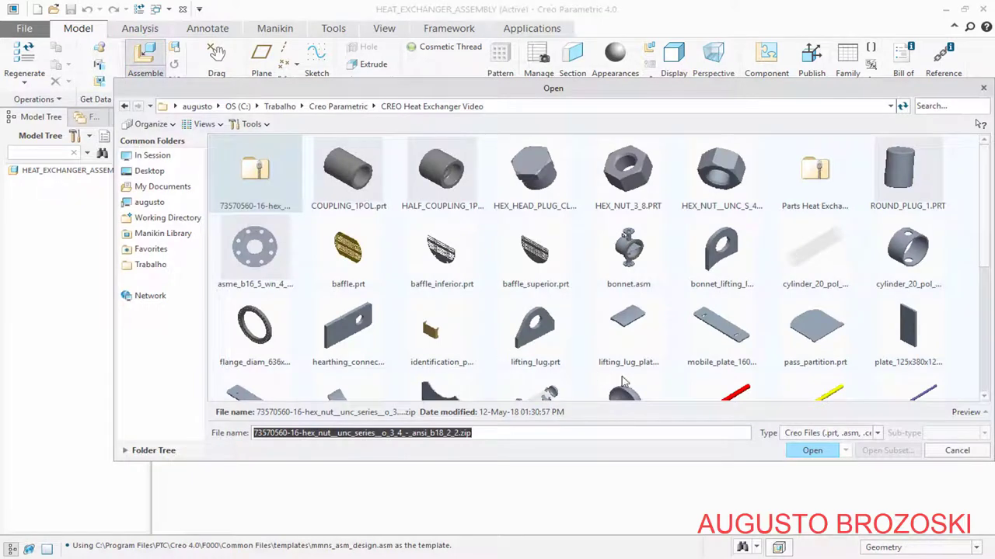
scroll(621, 381, down, 3)
click(540, 177)
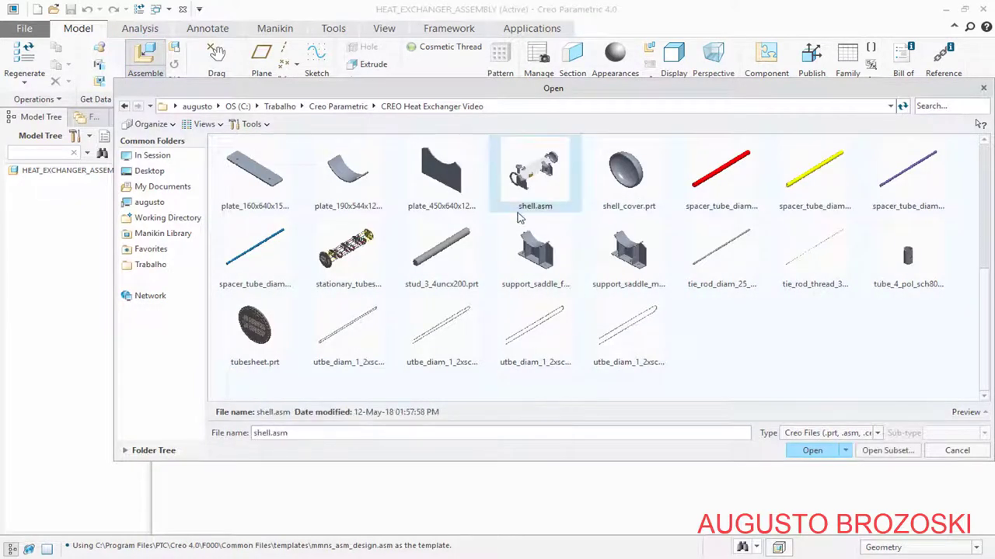
click(812, 450)
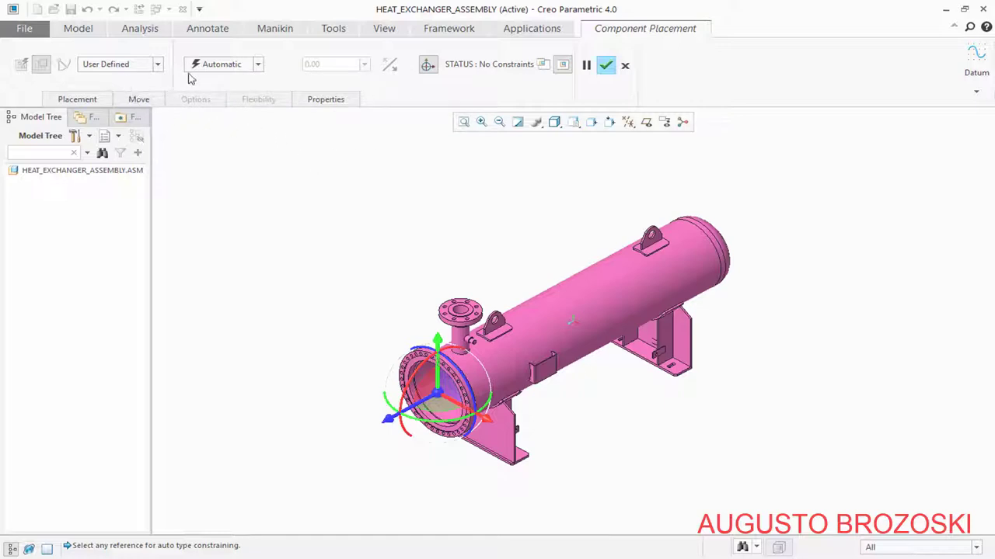
click(258, 66)
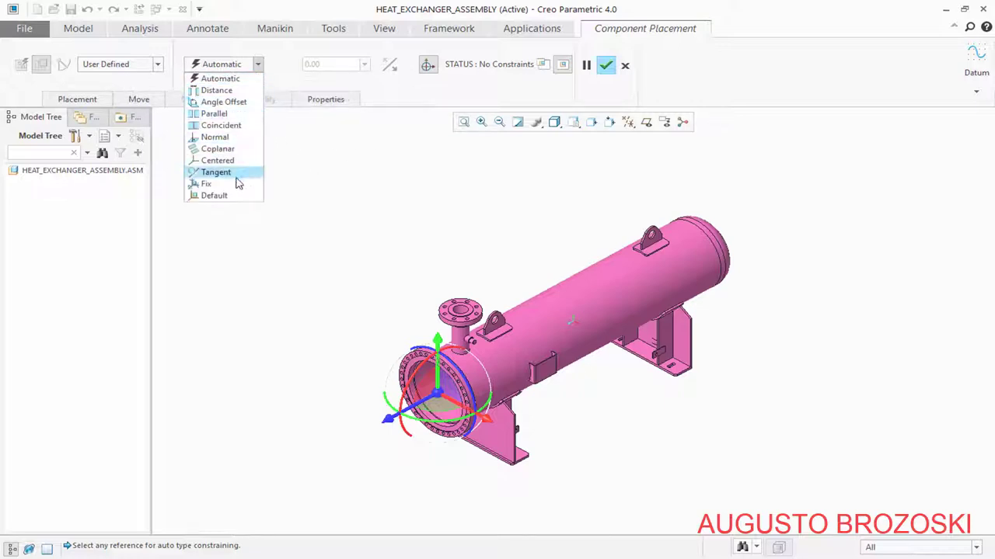
click(224, 197)
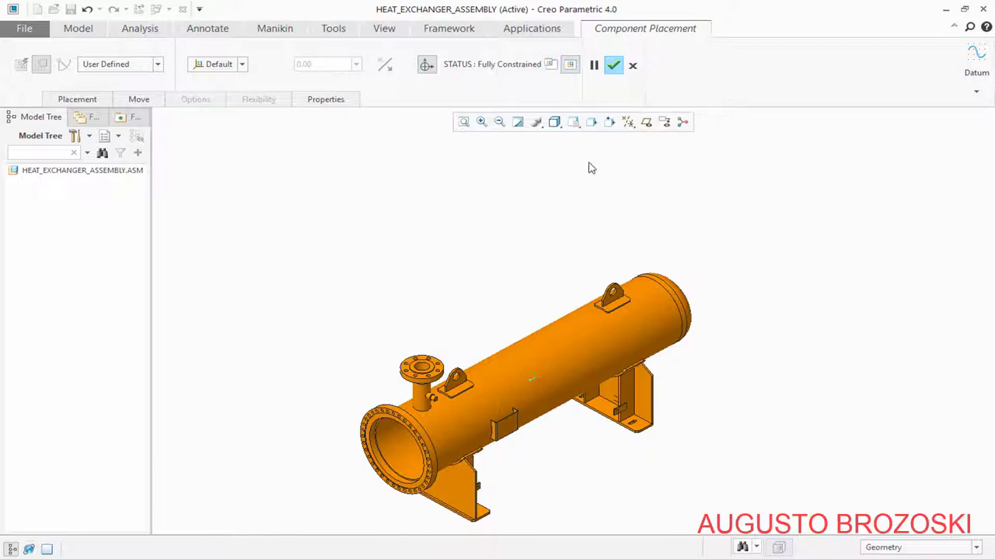
click(614, 66)
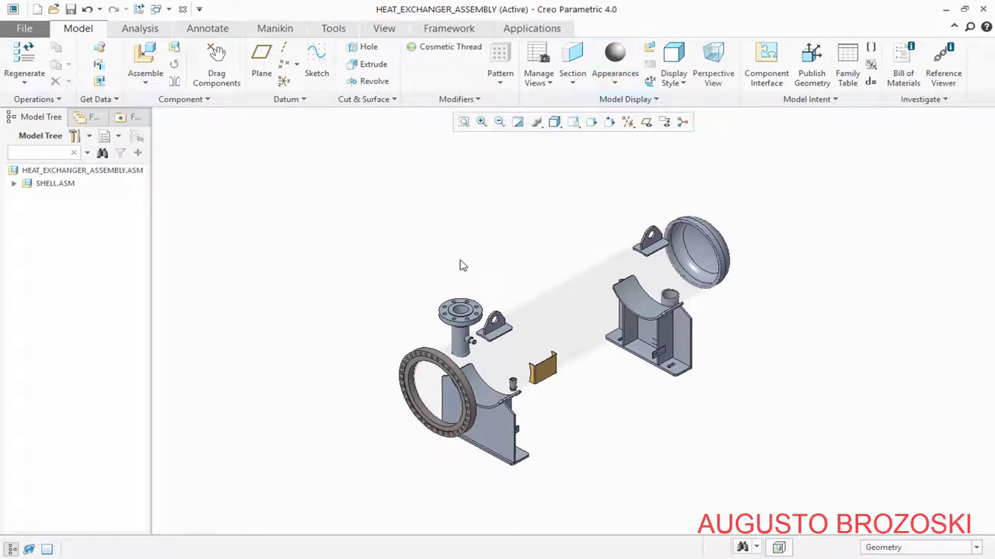
- Display the datum planes to inspect them around the shell, hide them again and restore the standard view orientation
click(646, 123)
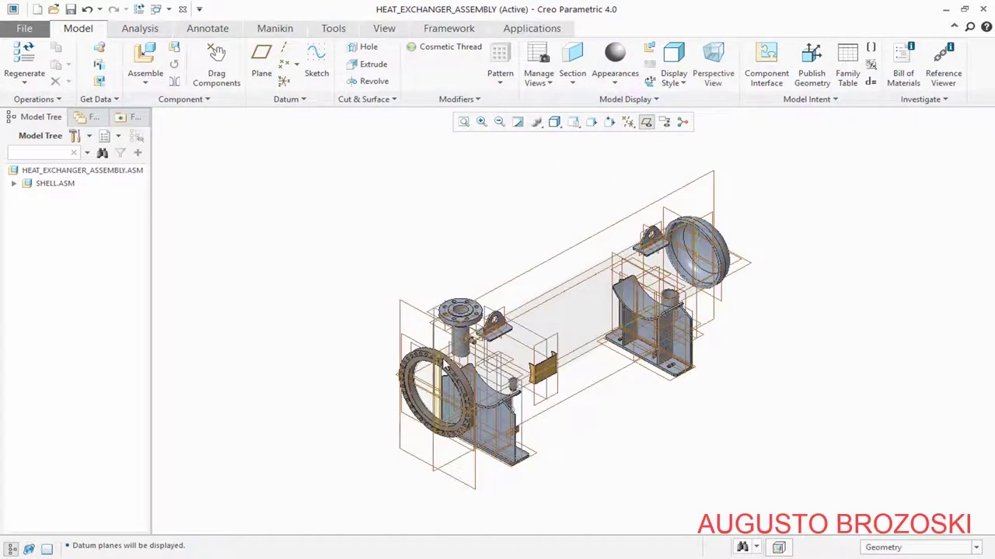
scroll(439, 404, down, 5)
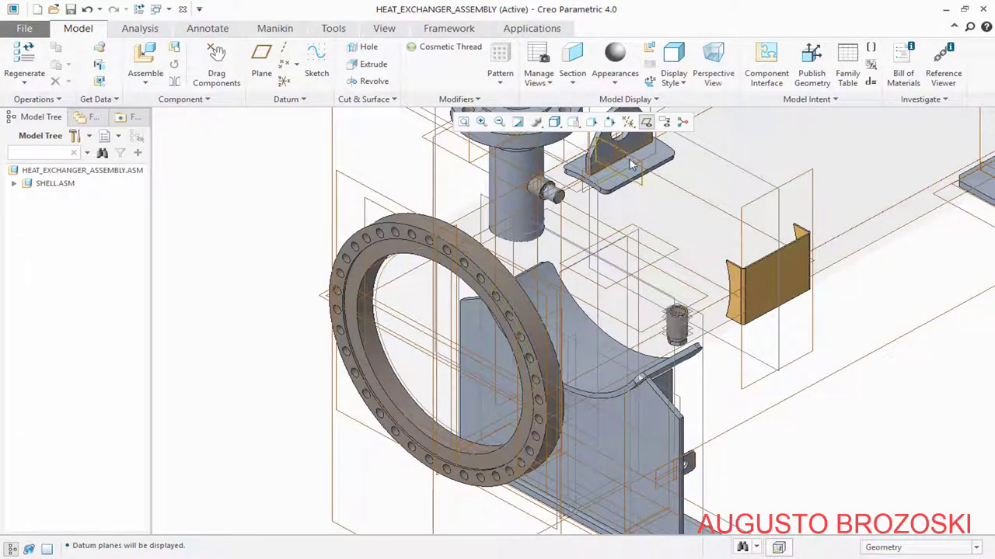
click(645, 123)
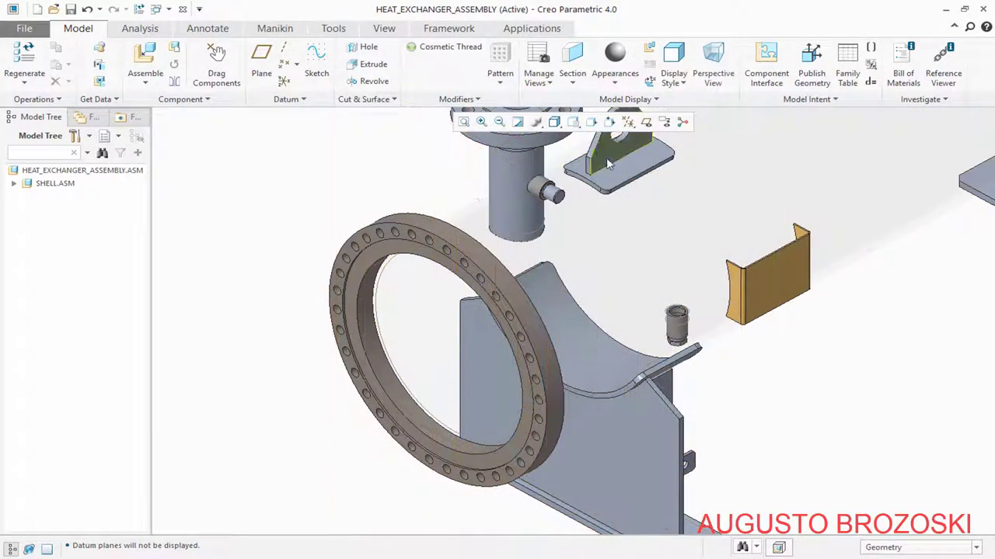
click(573, 122)
click(568, 143)
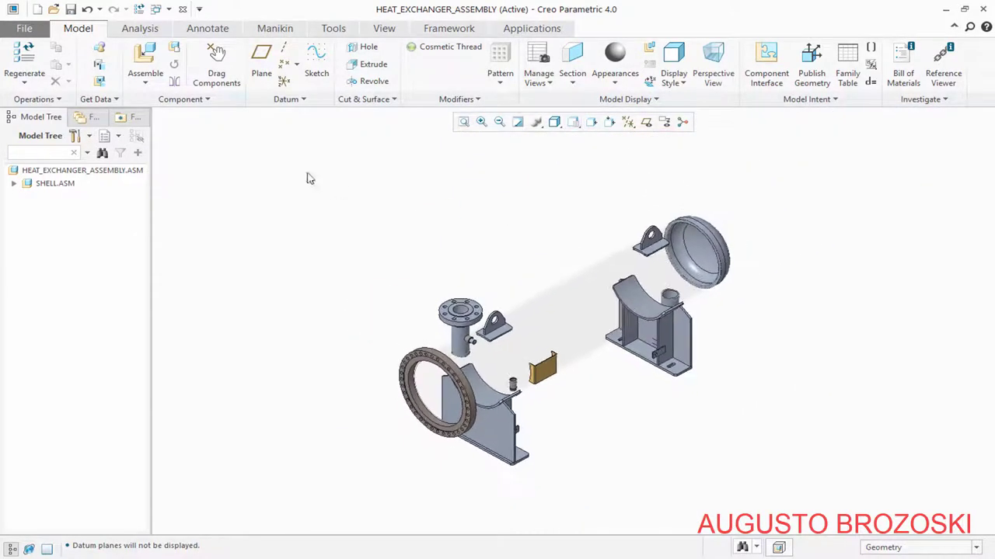
- Save the heat exchanger assembly in the CREO Heat Exchanger Video folder
click(70, 10)
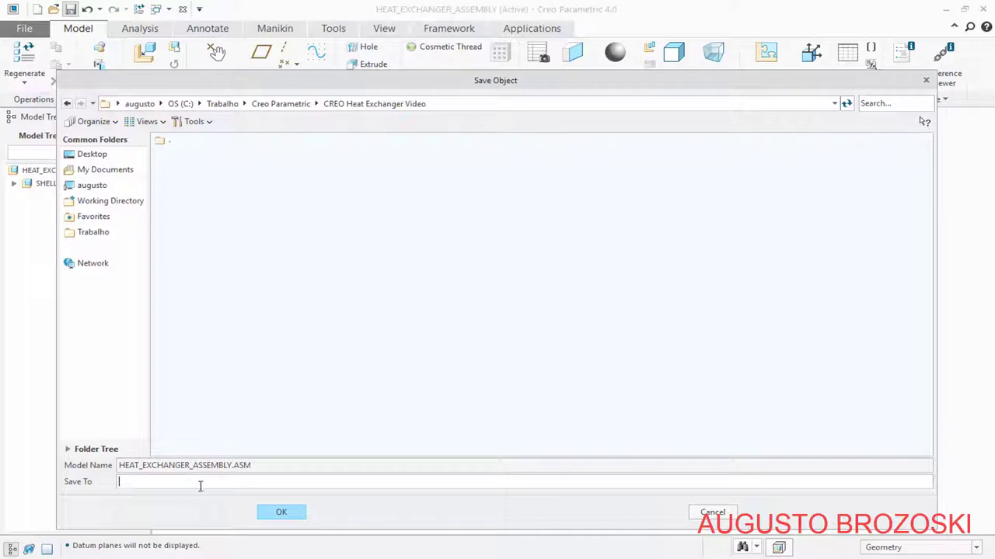
click(281, 514)
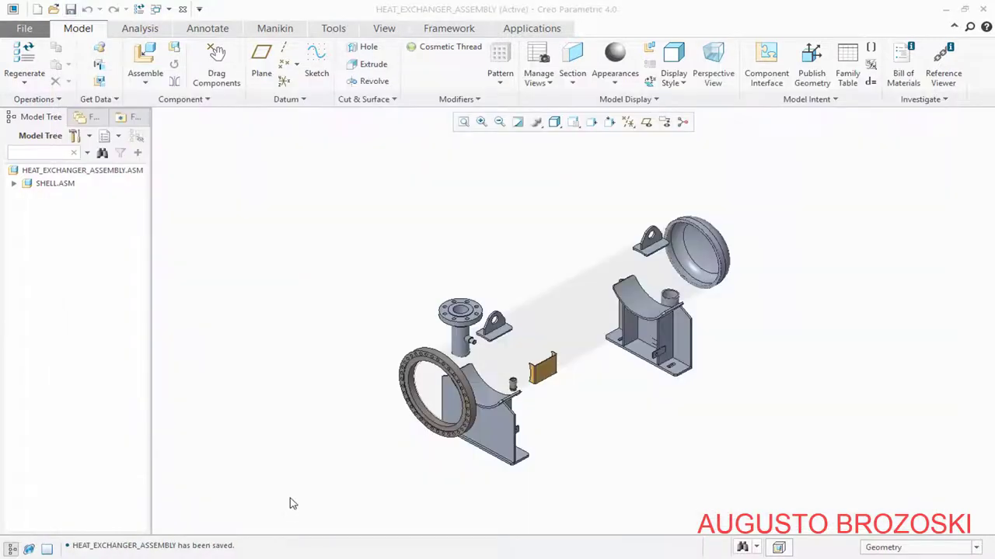
scroll(560, 311, down, 5)
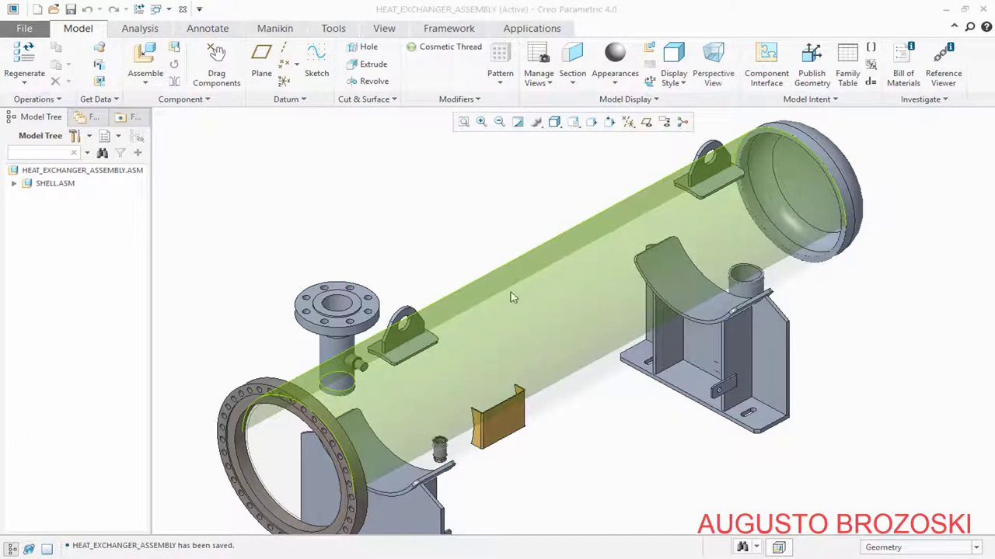
scroll(475, 330, up, 5)
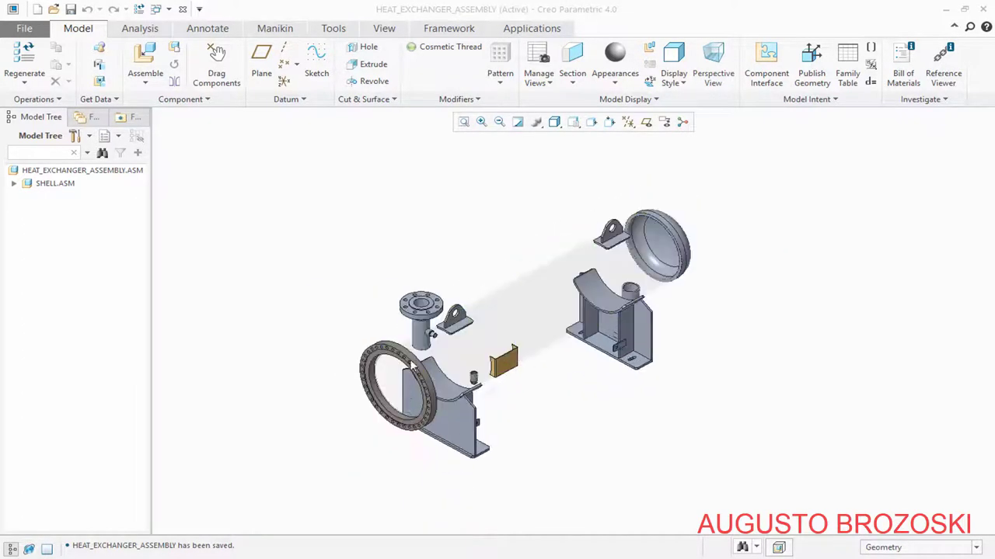
click(572, 122)
click(584, 137)
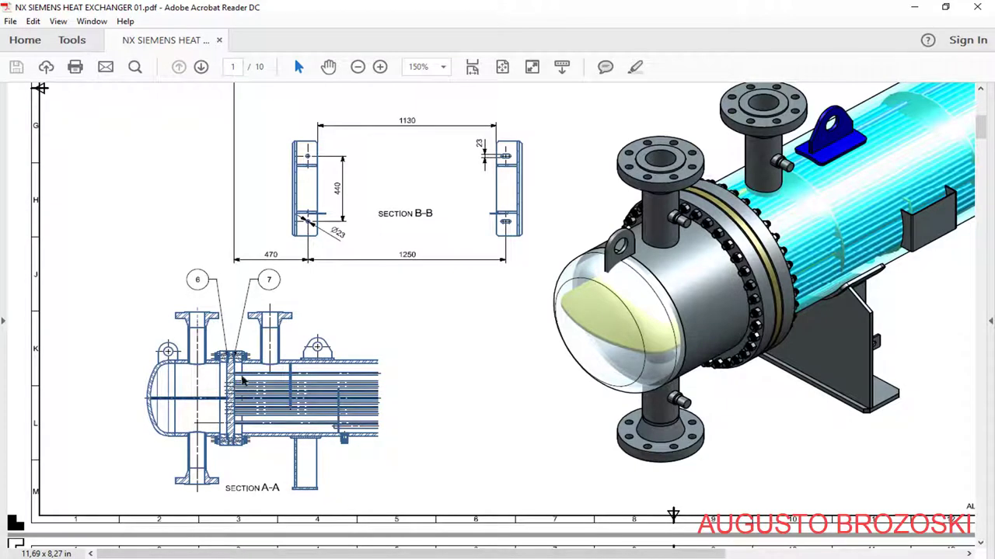
- Examine the parts list and the bonnet and shell gasket drawings in NX SIEMENS HEAT EXCHANGER 01.pdf, and return to Creo Parametric
scroll(244, 380, up, 10)
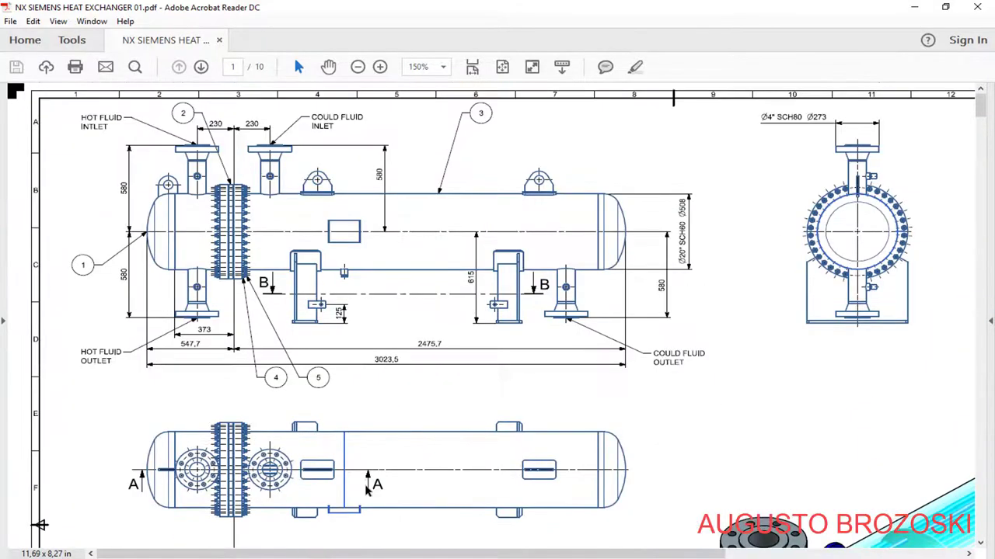
drag(583, 553, 668, 553)
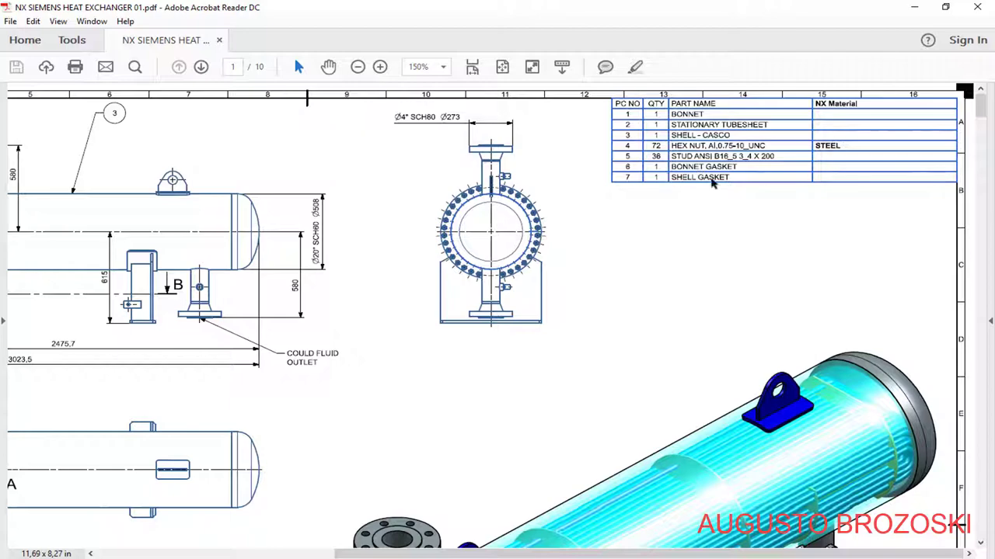
scroll(598, 226, down, 15)
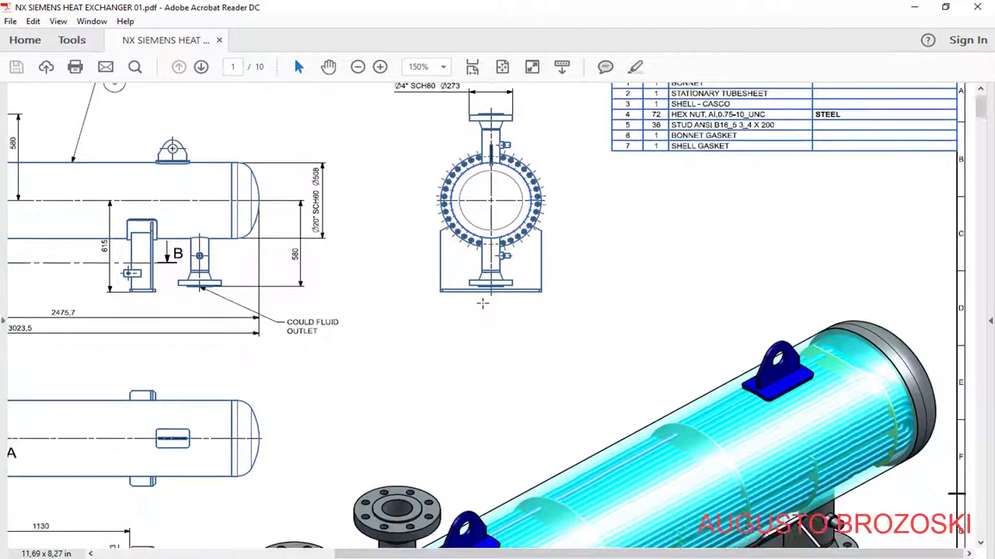
scroll(473, 390, down, 20)
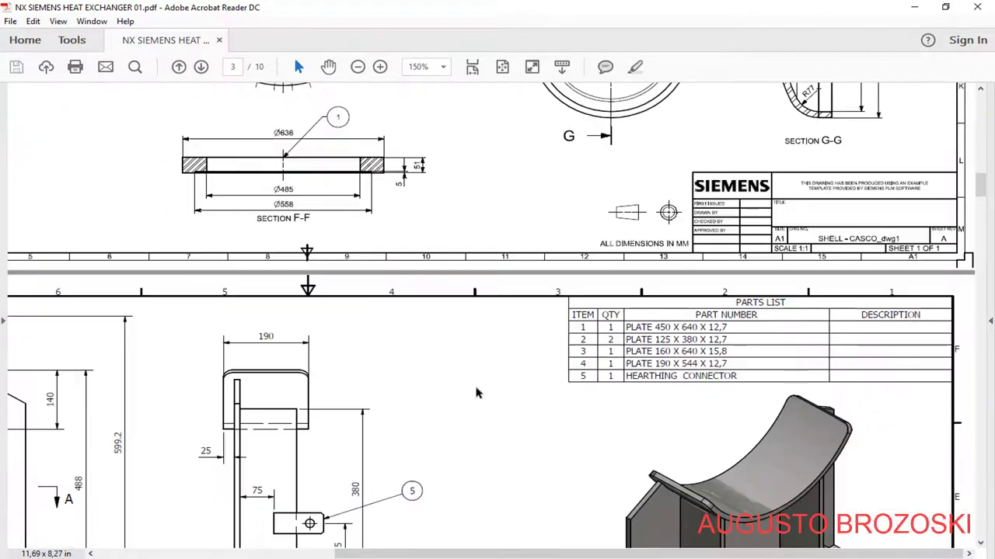
scroll(488, 395, down, 20)
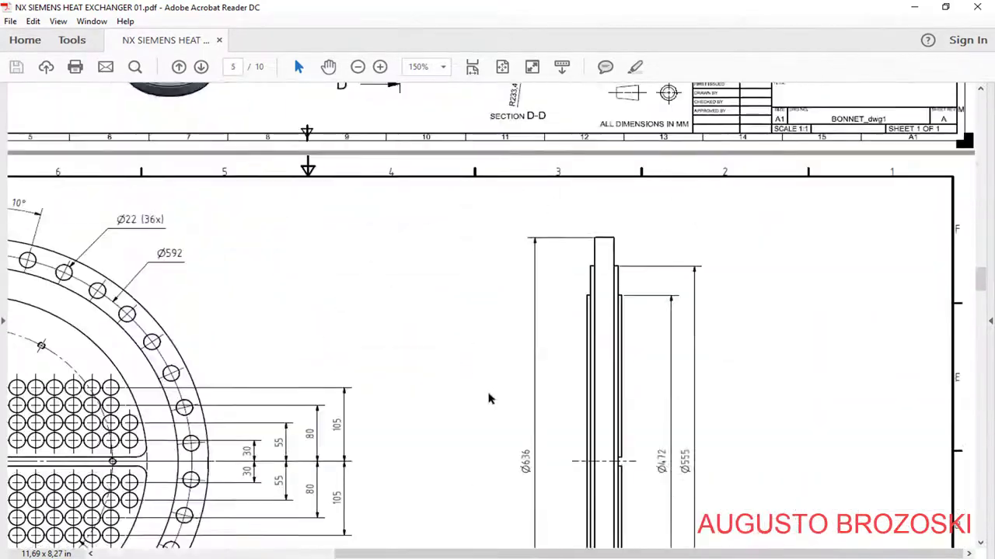
scroll(497, 389, down, 20)
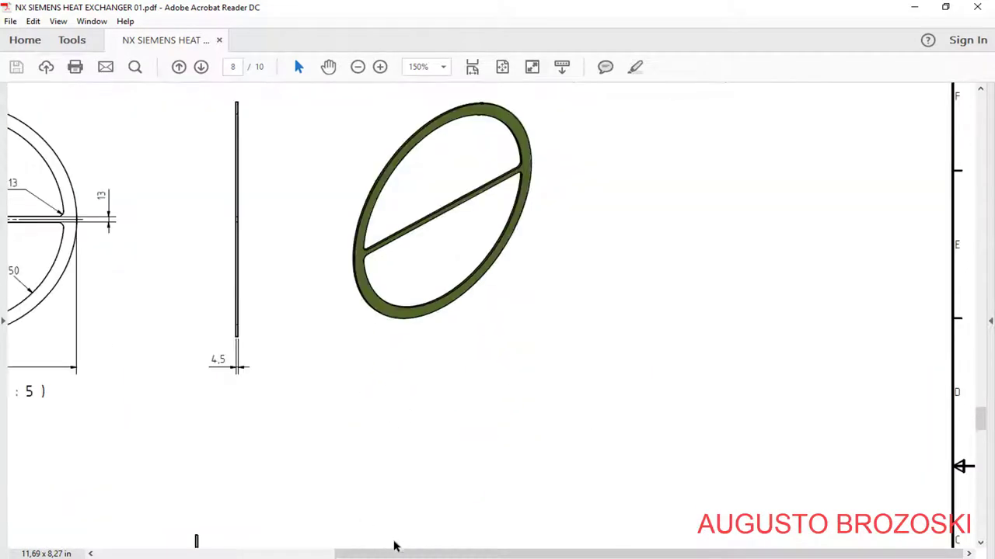
drag(422, 553, 221, 553)
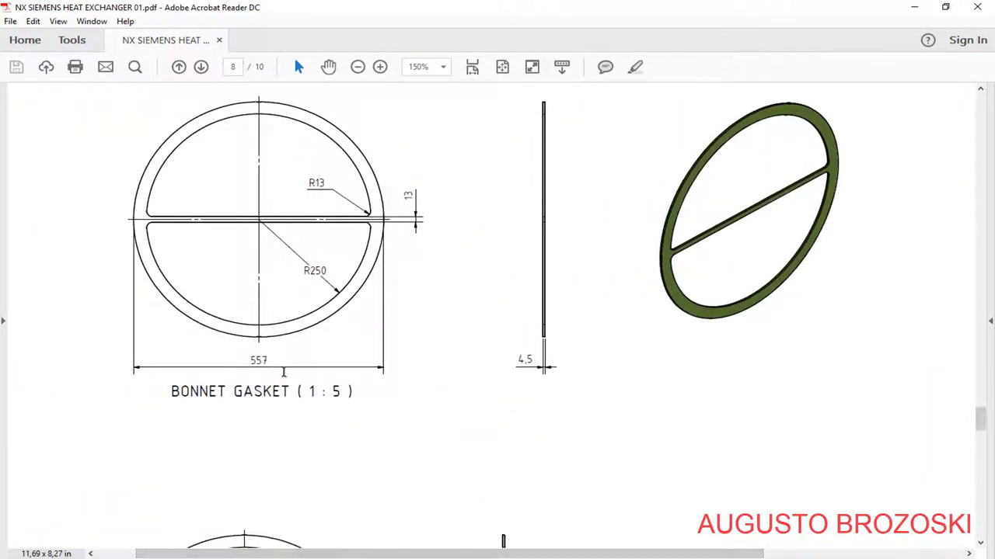
scroll(228, 409, down, 10)
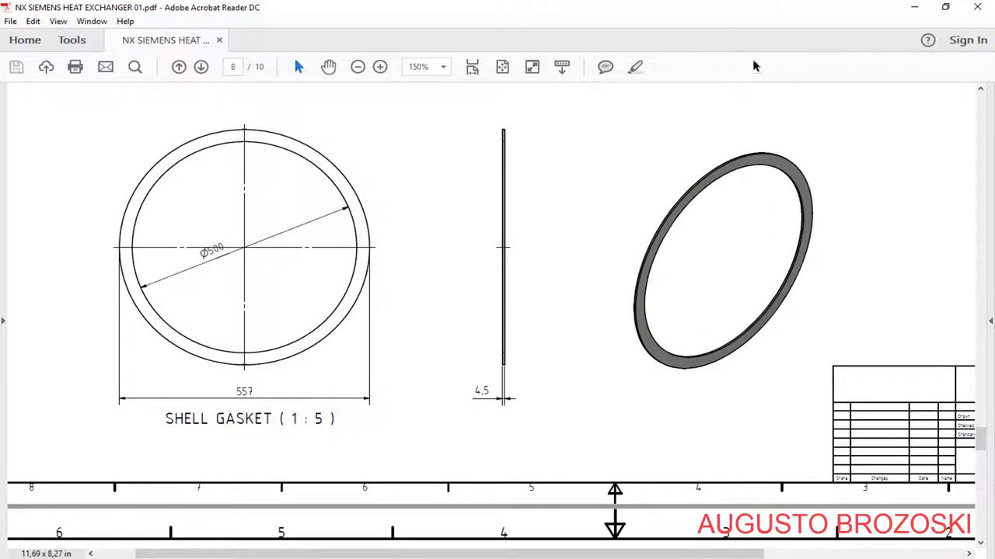
click(914, 7)
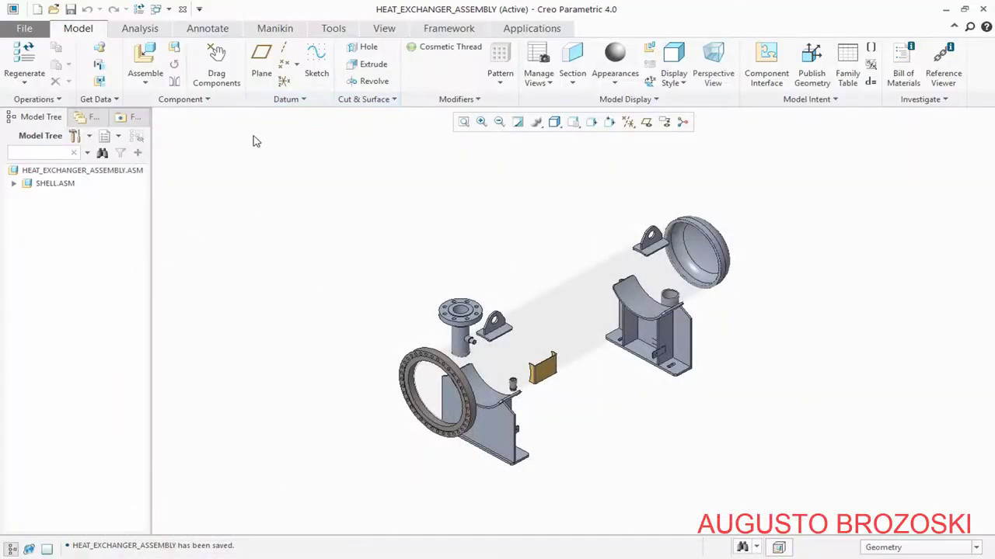
- Create a solid part named SHELL_GASKET using the mmns_part_solid template instead of the default one, and maximize its window
click(37, 9)
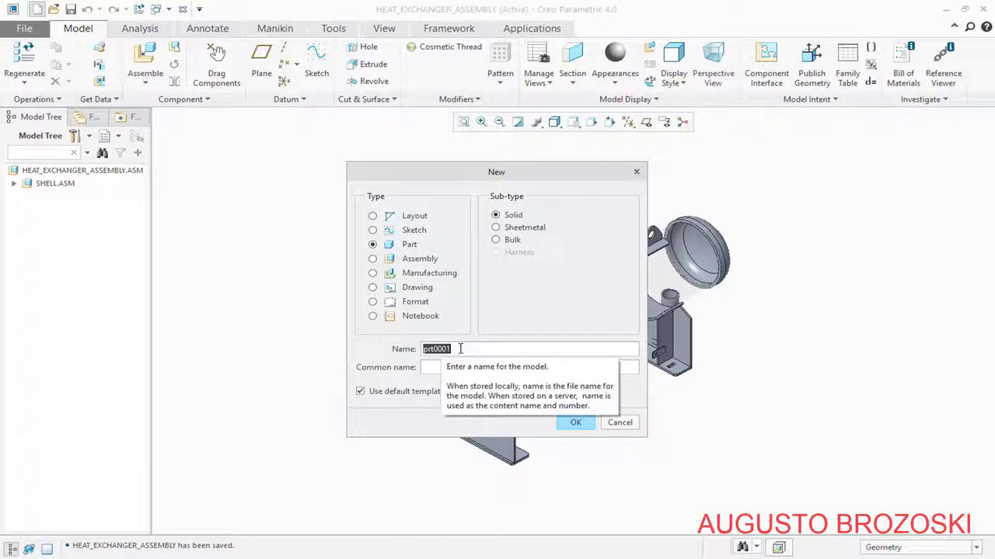
text(SHELL GASKET)
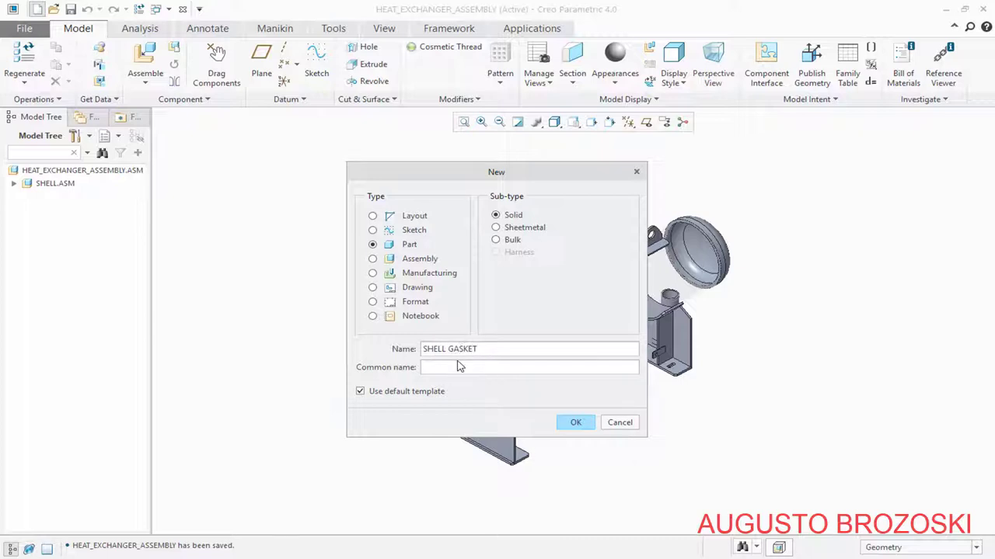
key(BackSpace)
text(_)
click(360, 393)
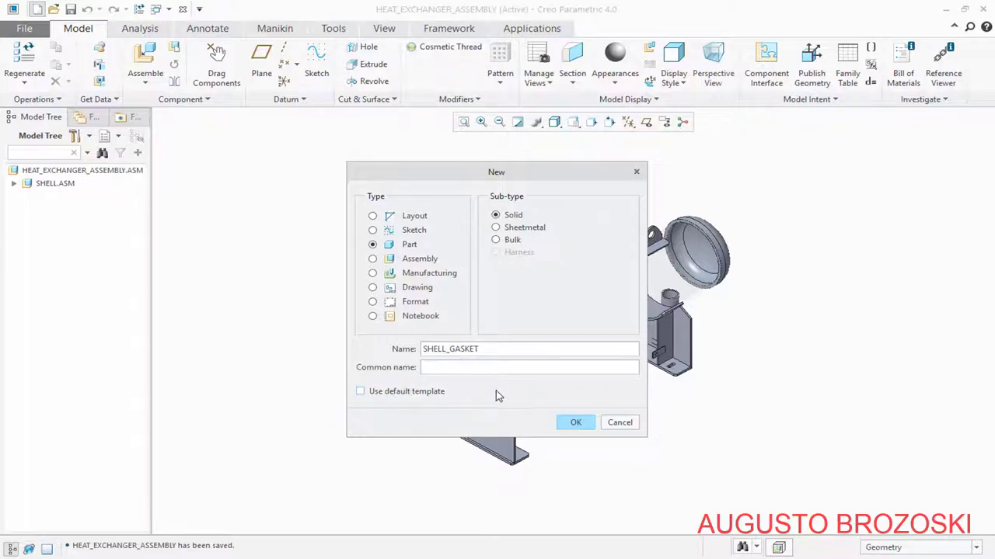
click(574, 423)
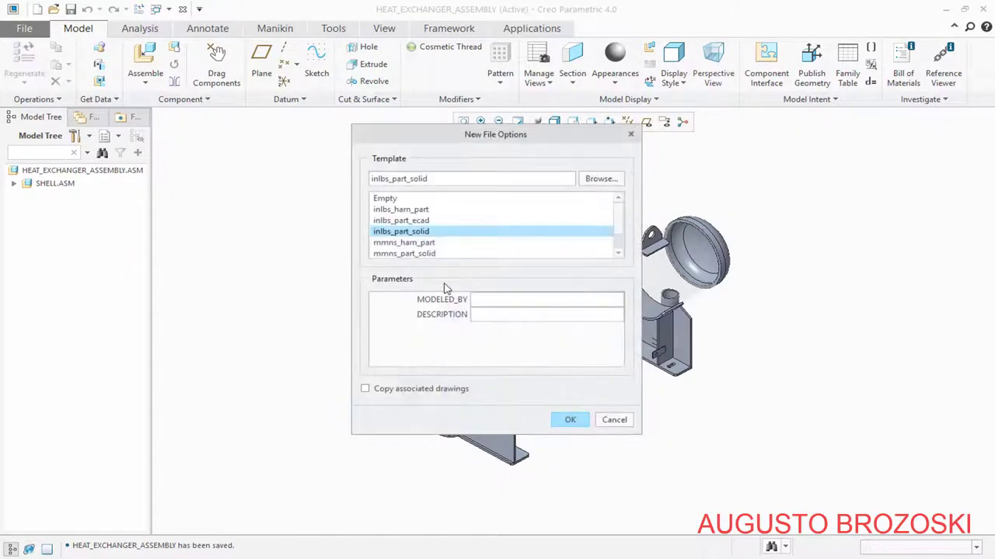
click(396, 254)
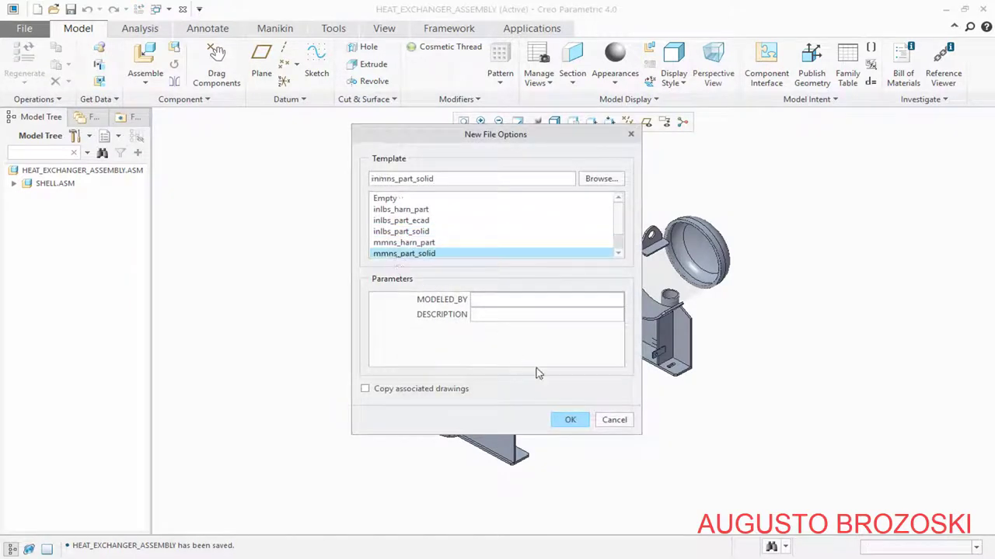
click(570, 421)
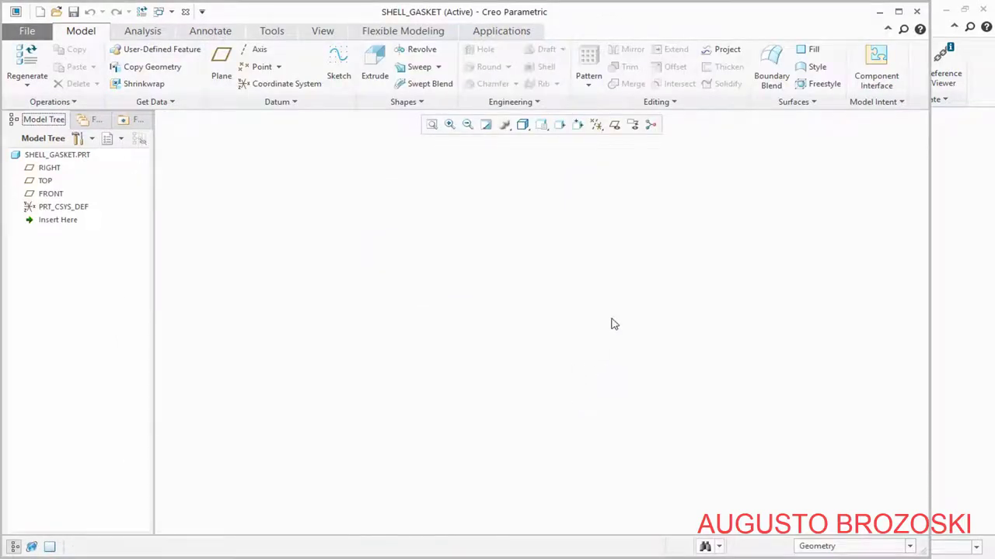
click(898, 12)
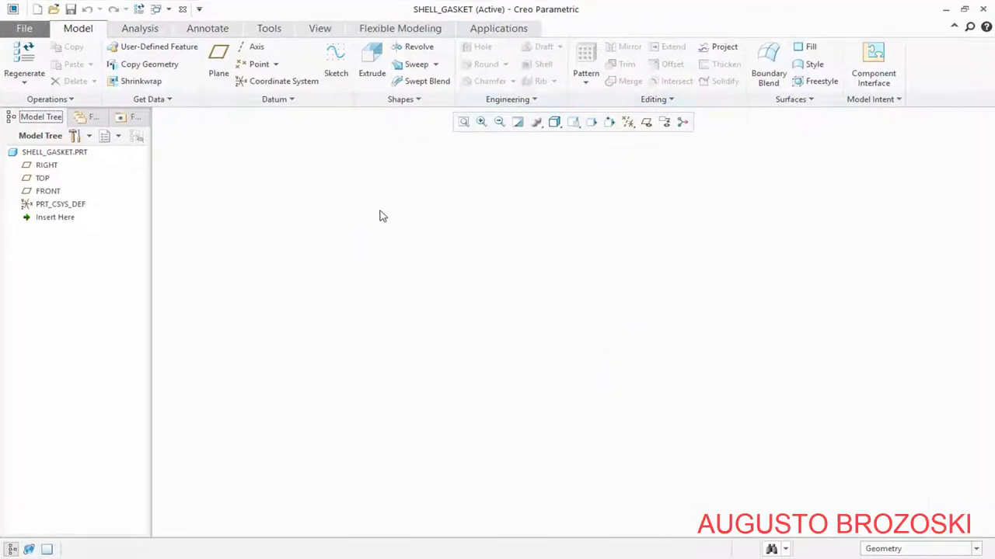
- Start a sketch on the FRONT plane with RIGHT as the right-facing reference, hide the datum planes and orient the sketch parallel to the screen
click(339, 76)
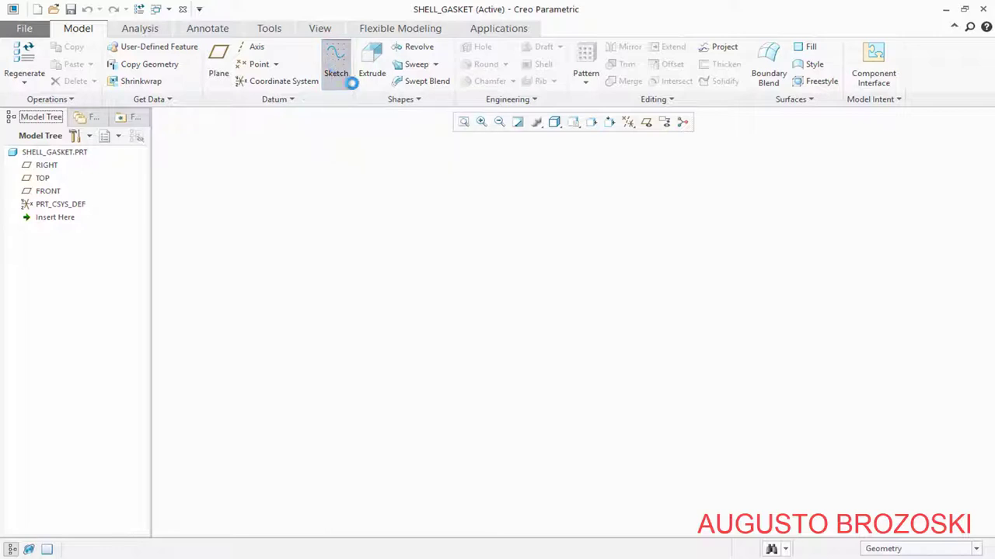
click(647, 126)
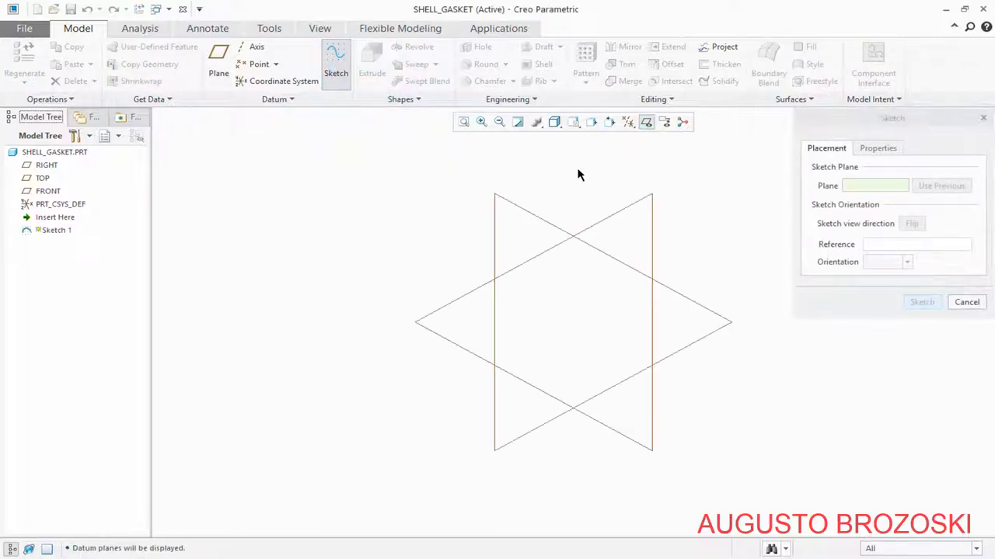
click(517, 210)
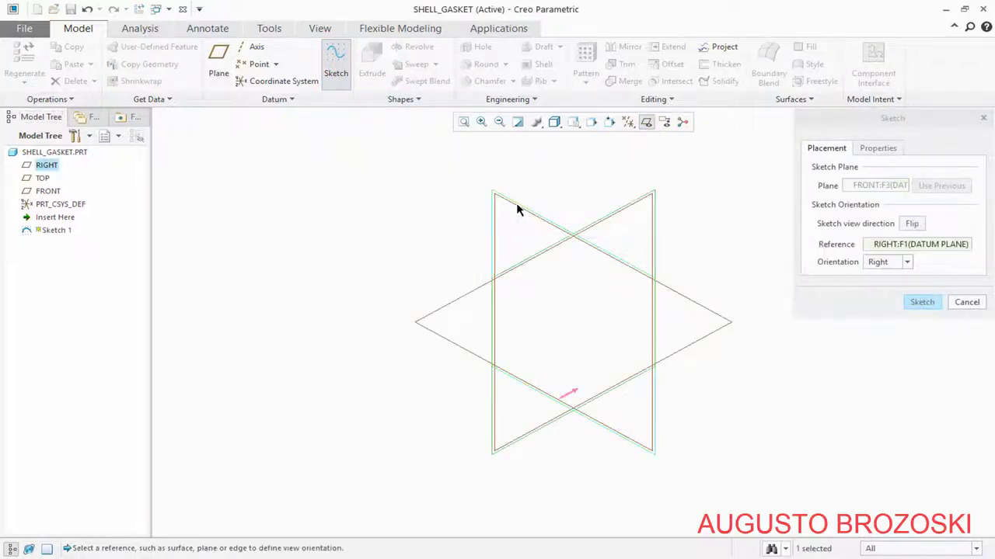
click(922, 302)
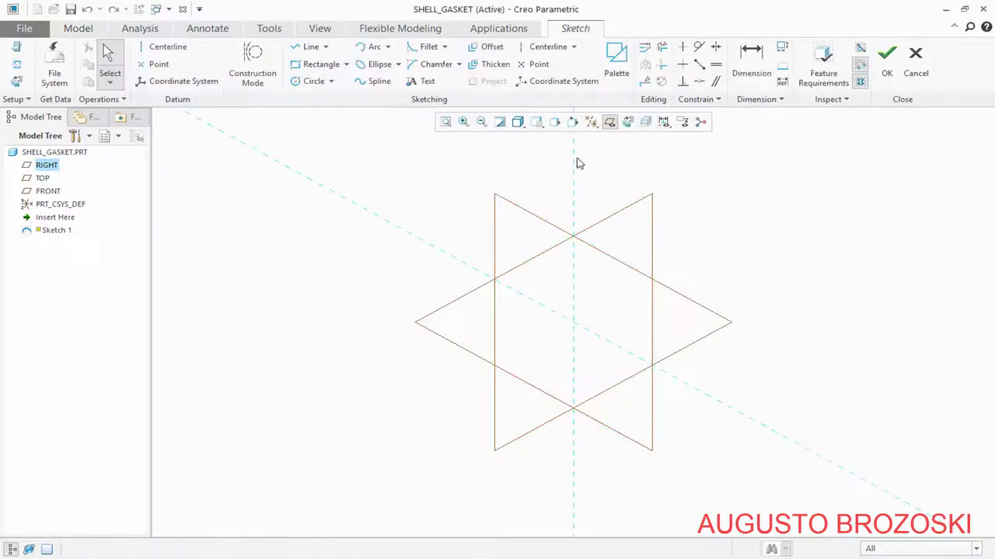
click(609, 124)
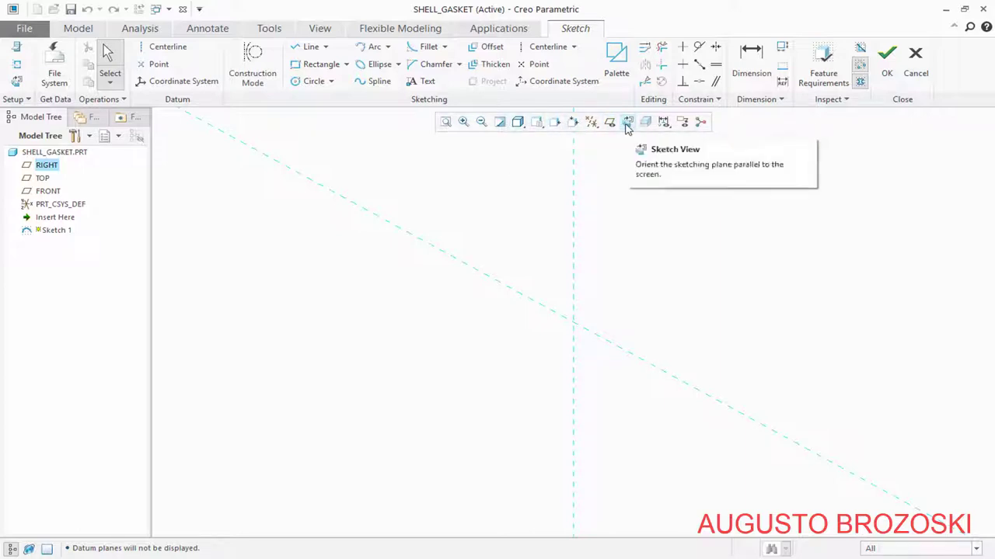
right_click(592, 125)
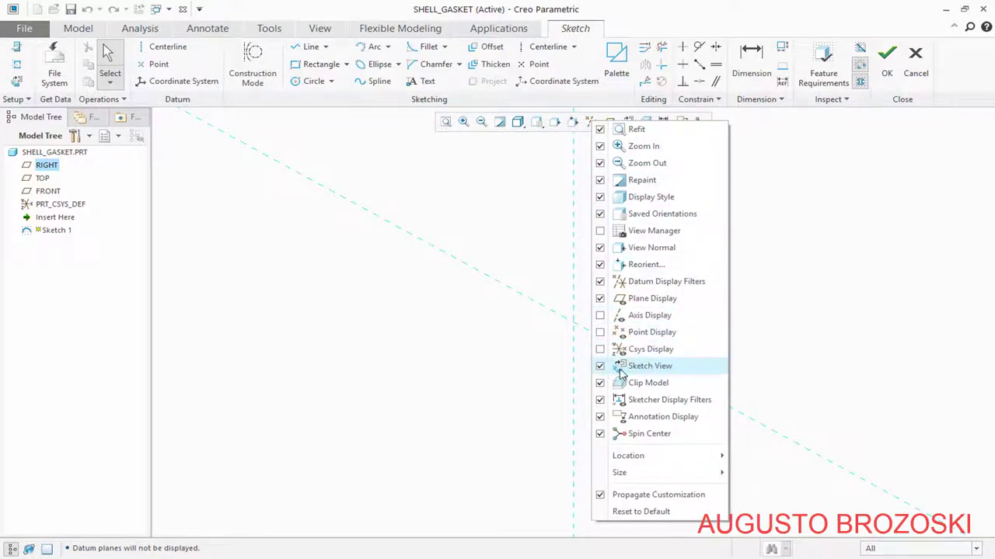
click(761, 245)
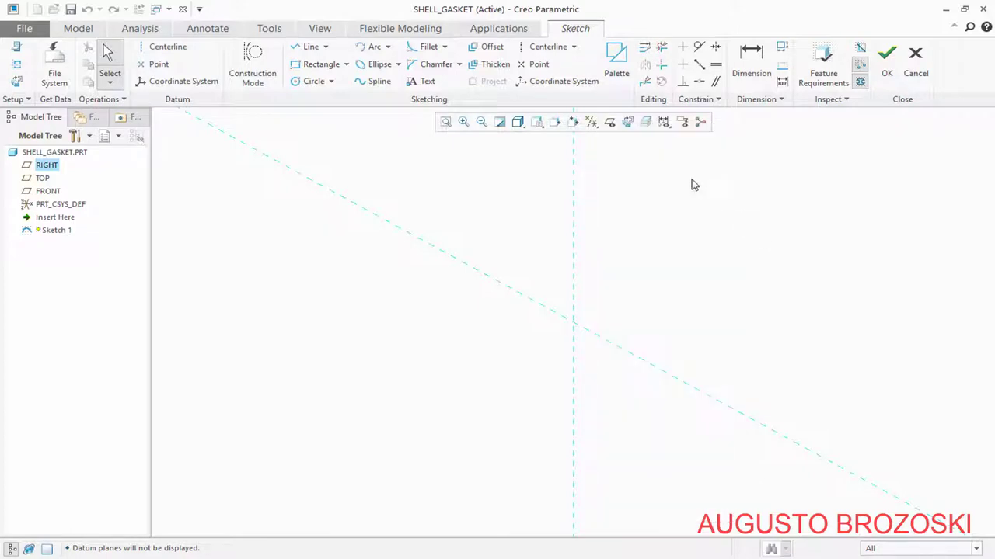
click(628, 122)
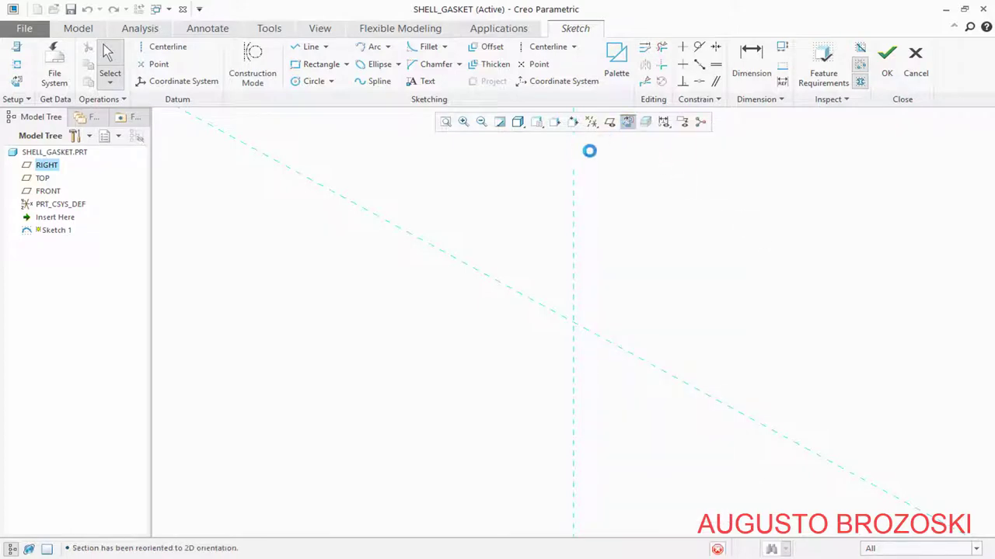
- Sketch two concentric circles centred on the origin, about 354 mm and 259 mm in diameter
click(315, 82)
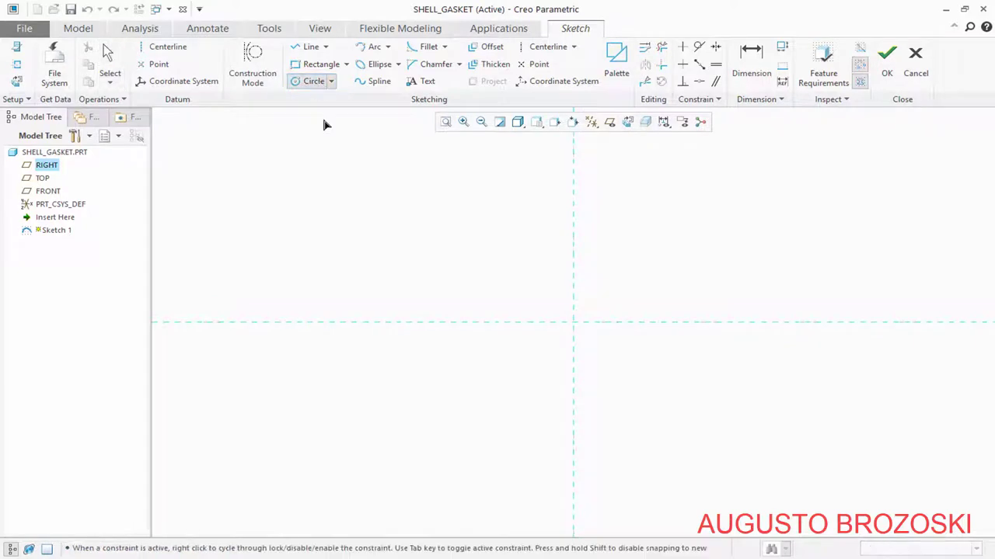
click(574, 323)
click(622, 211)
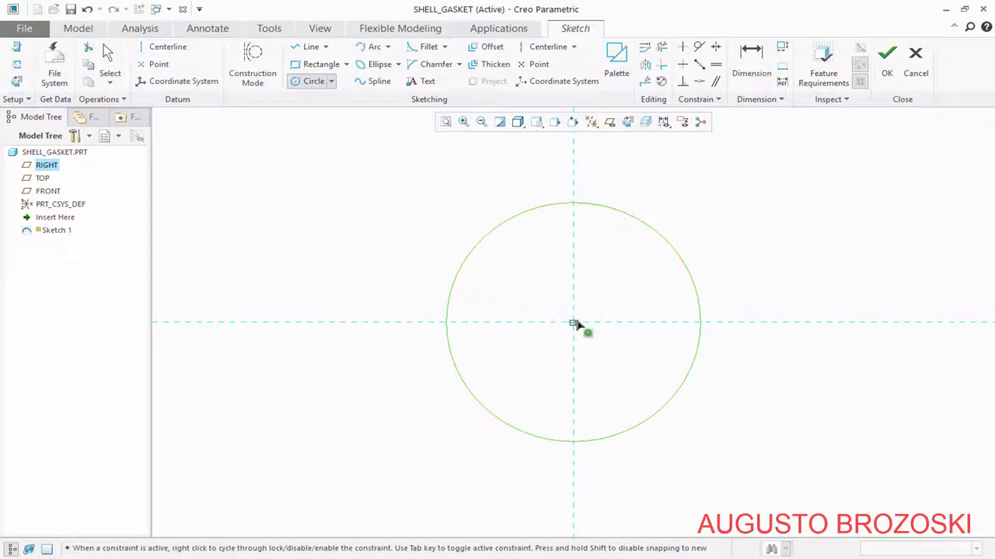
click(574, 323)
click(633, 253)
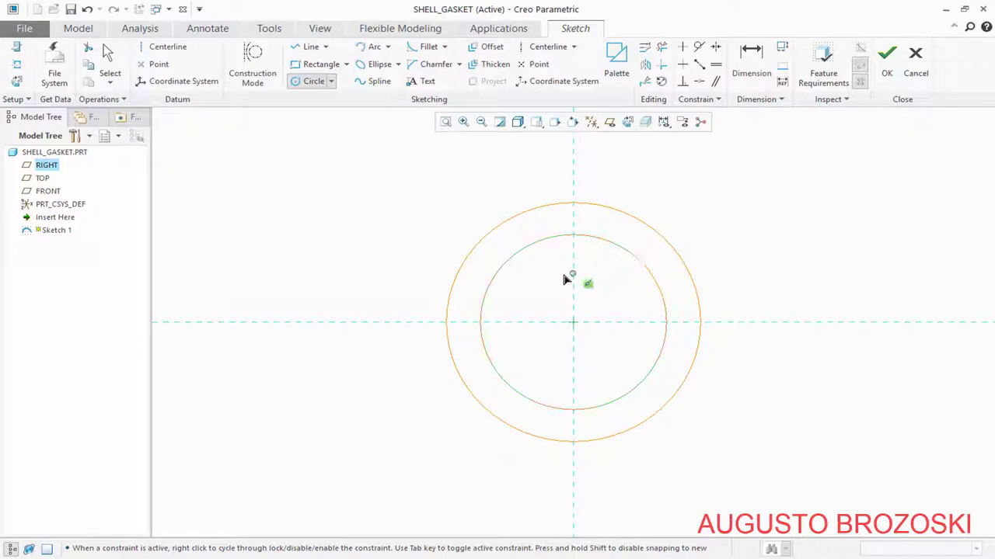
middle_click(539, 287)
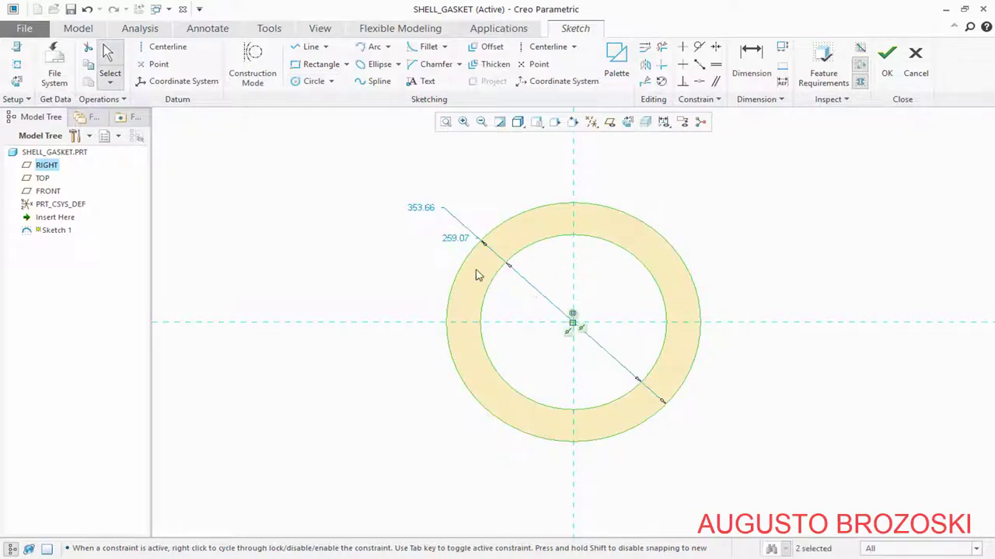
- Check the shell gasket drawing in the PDF and set the outer circle's diameter to 557 mm in Creo Parametric
double_click(423, 210)
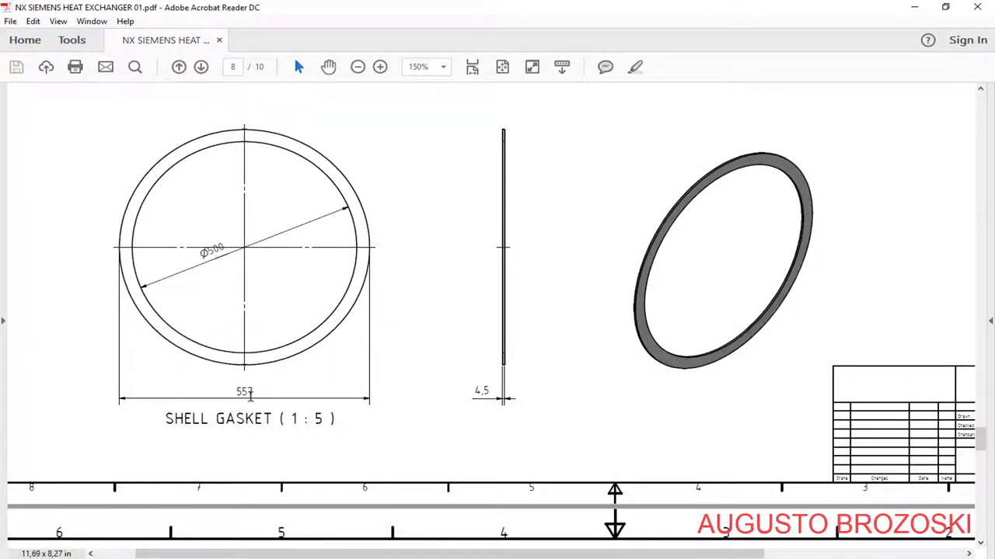
click(909, 8)
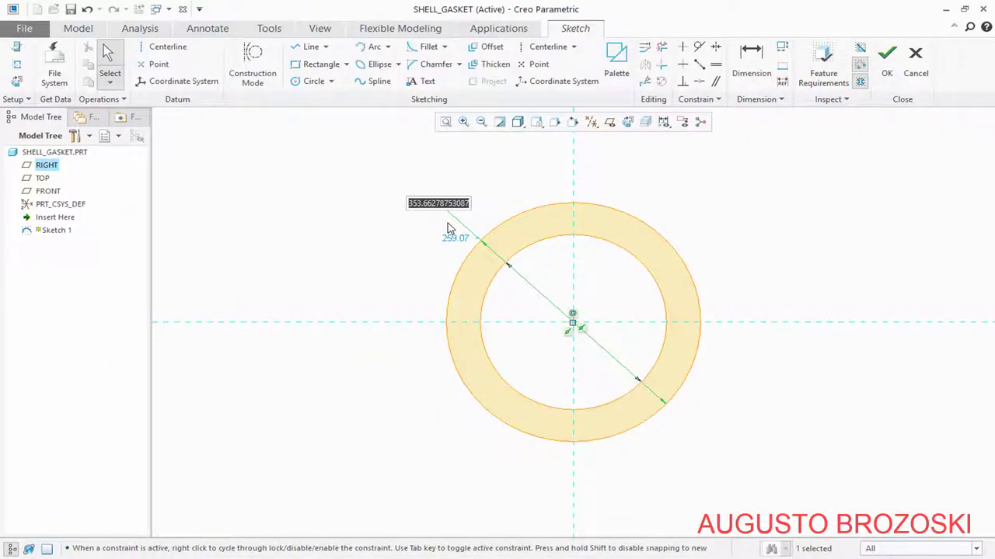
text(557)
key(Return)
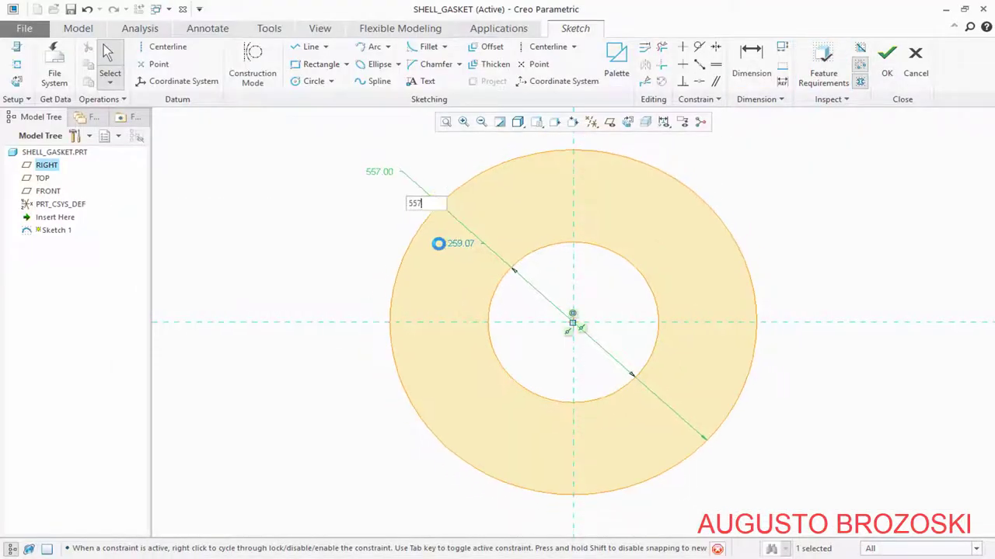
- Consult the PDF gasket drawing again and set the inner circle's diameter to 500 mm in Creo Parametric
double_click(466, 246)
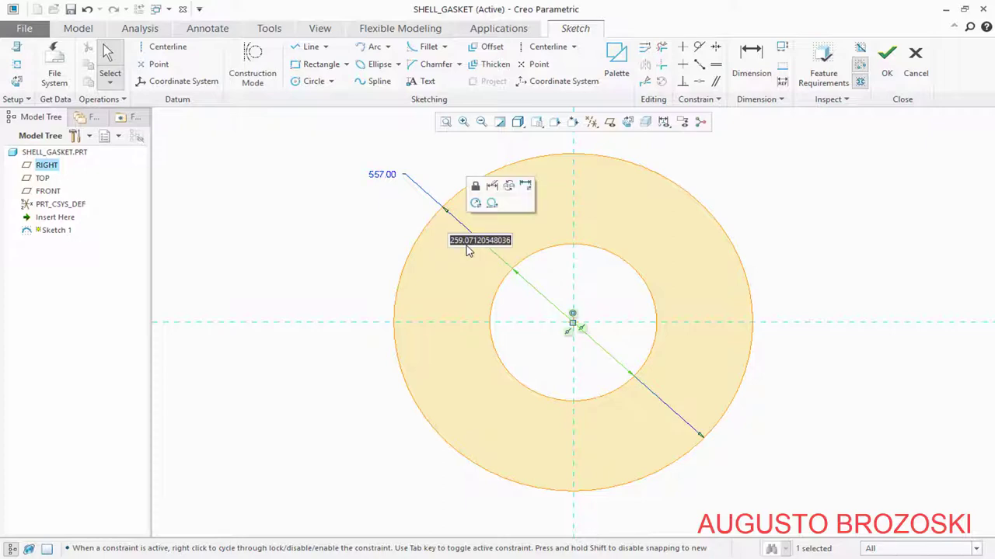
key(alt+Tab)
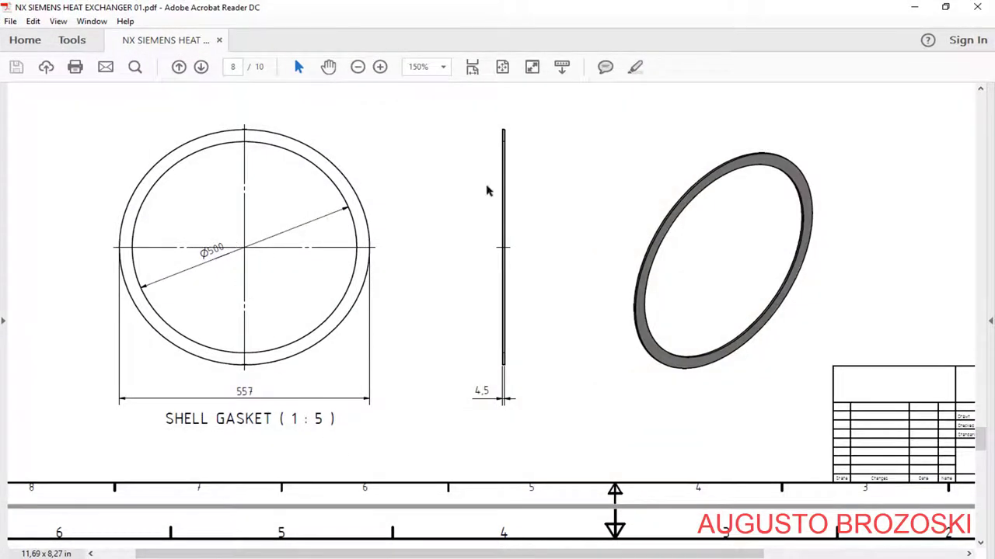
click(909, 12)
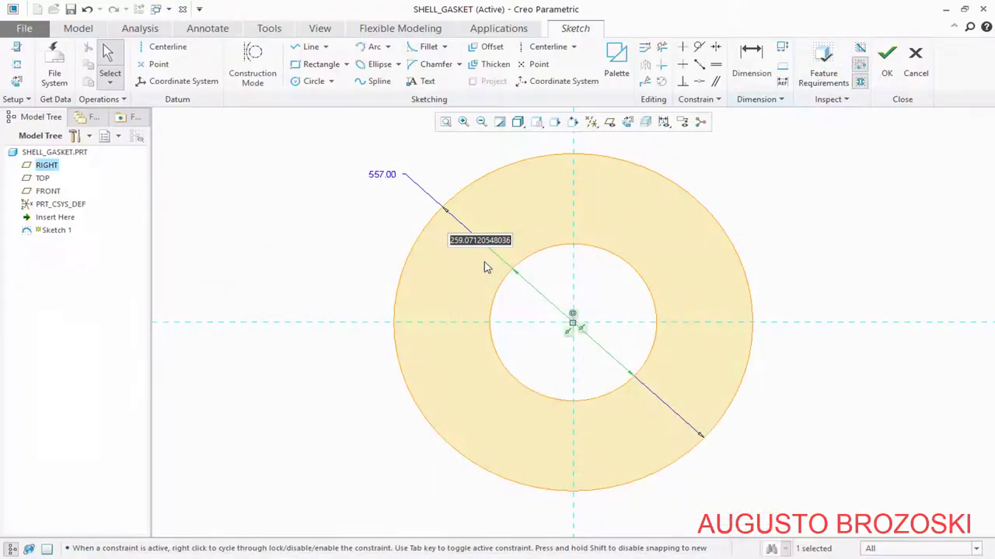
text(500)
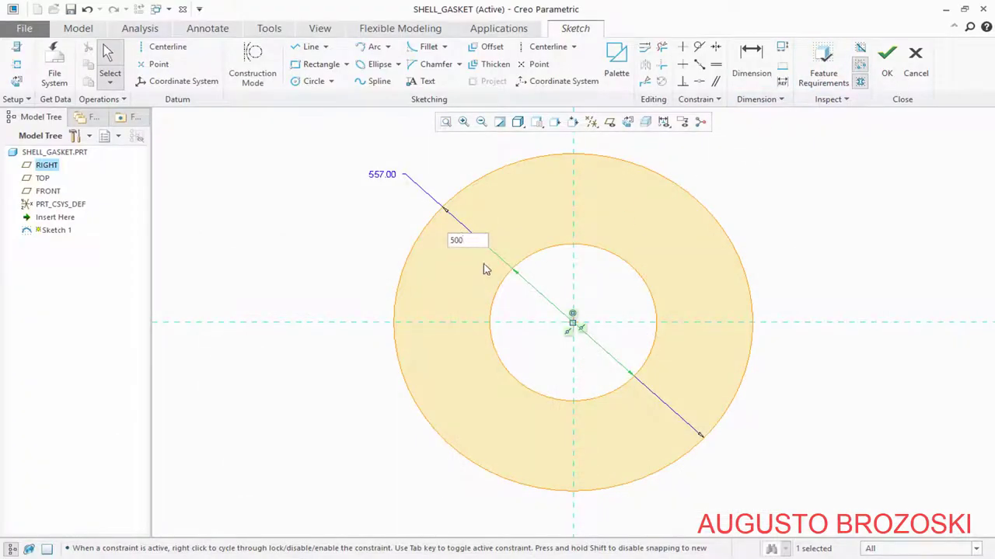
key(Return)
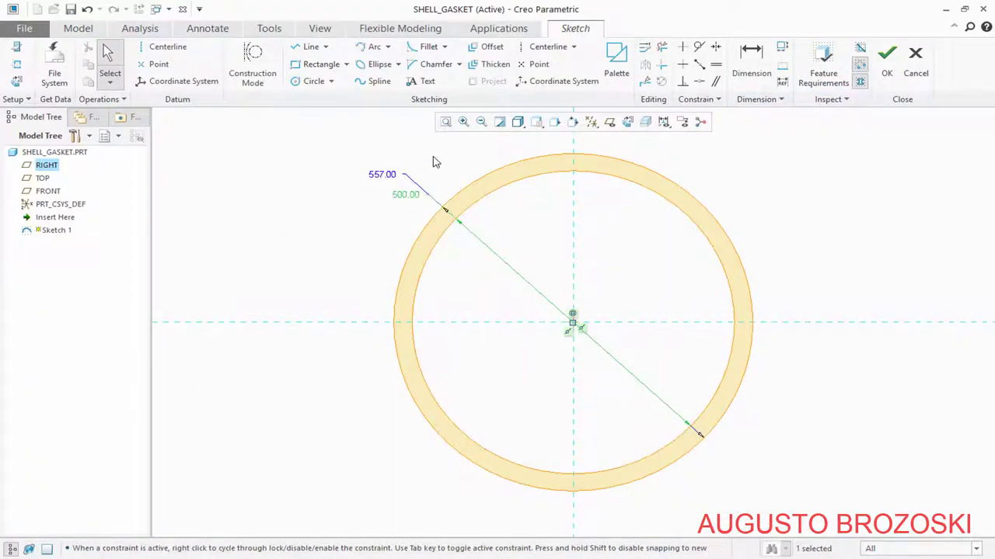
click(384, 175)
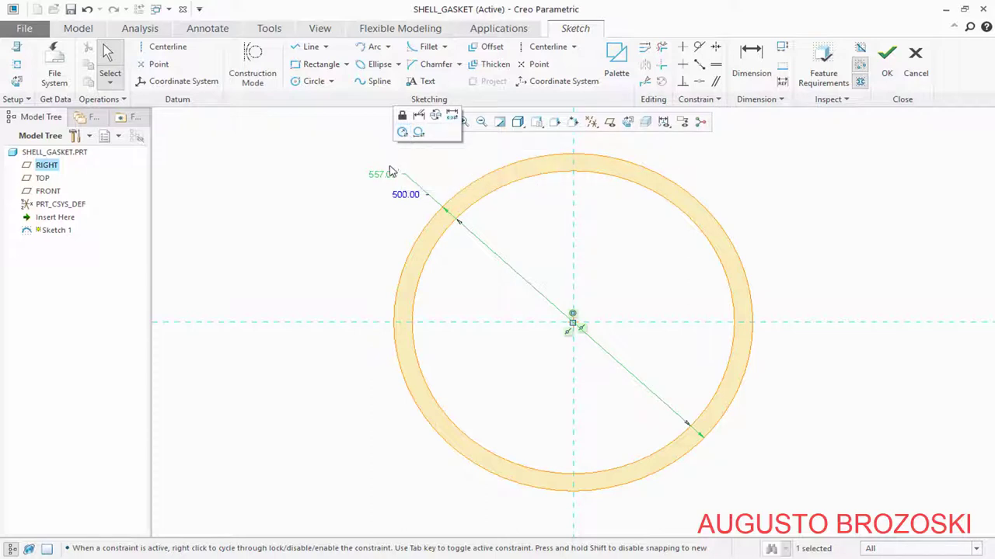
click(408, 196)
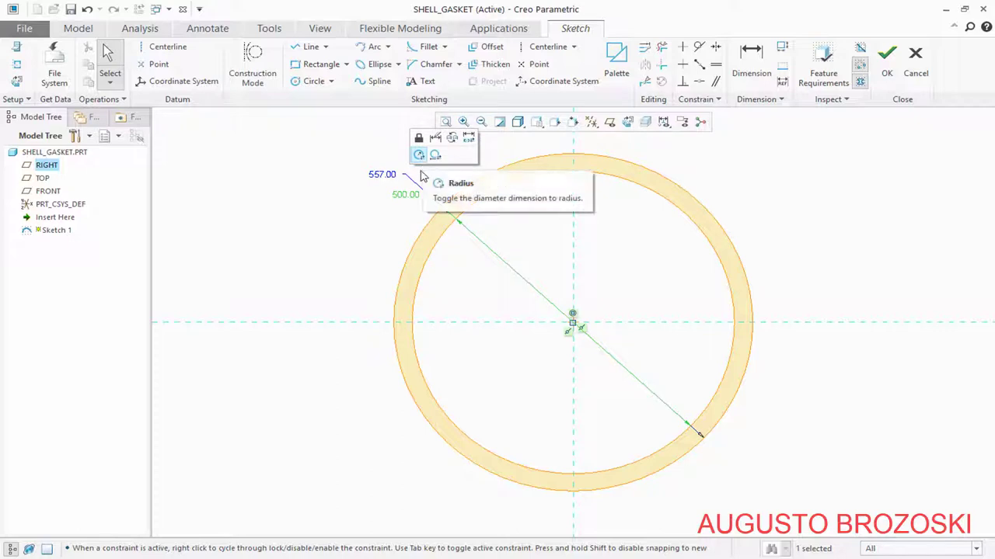
click(393, 232)
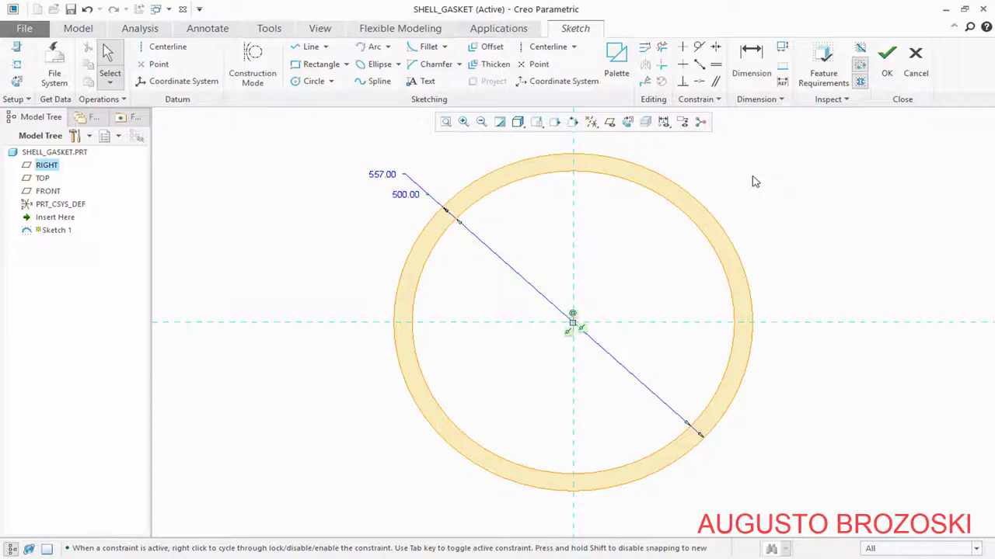
- Finish the ring sketch and show the part in Standard Orientation
click(887, 59)
click(573, 123)
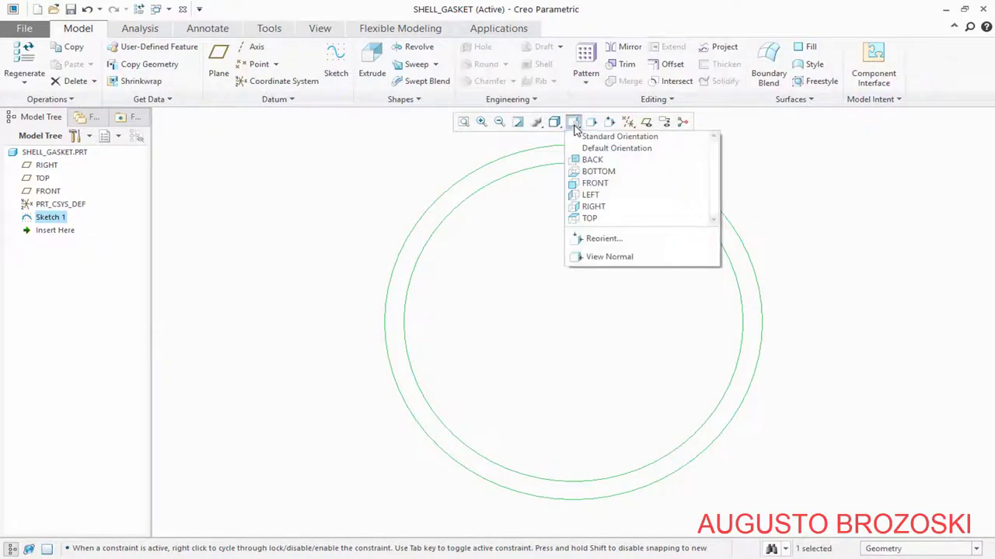
click(584, 136)
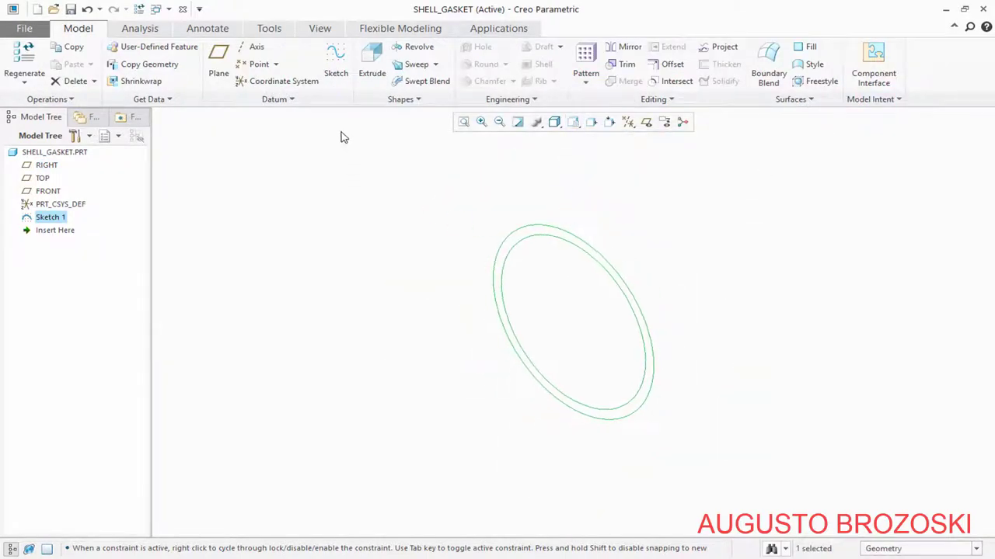
- Extrude the ring sketch symmetrically about its plane to a total depth of 4.5 mm, checking the thickness in the PDF drawing
click(371, 67)
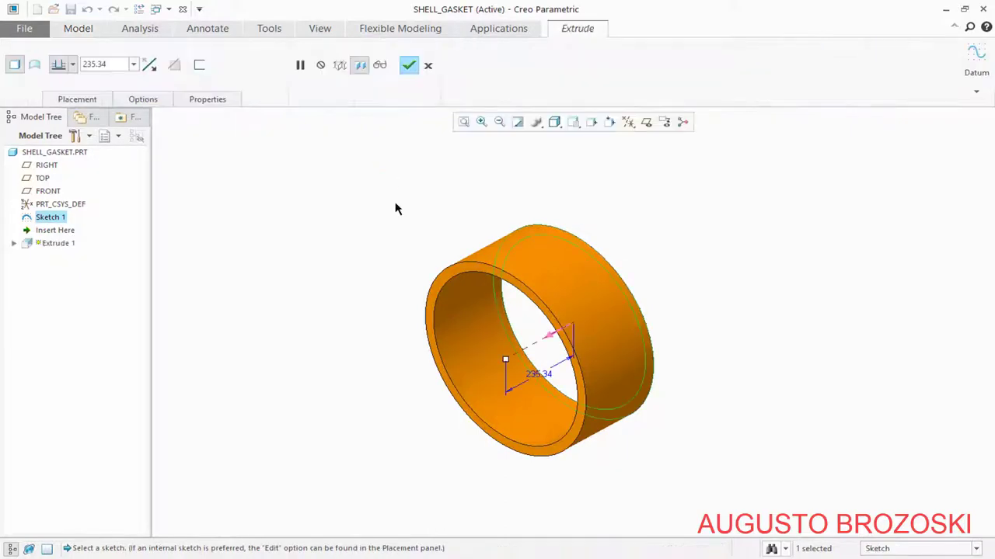
click(73, 67)
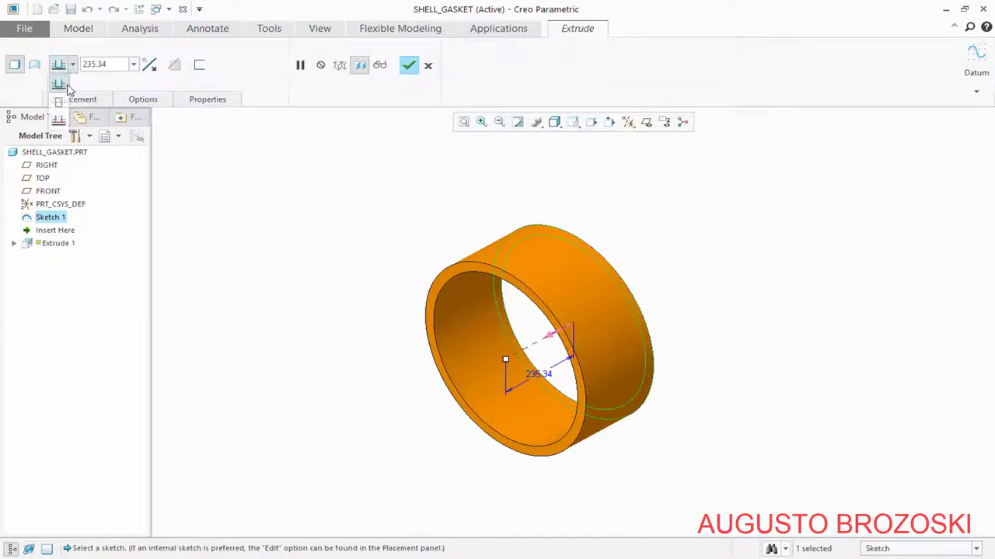
click(60, 100)
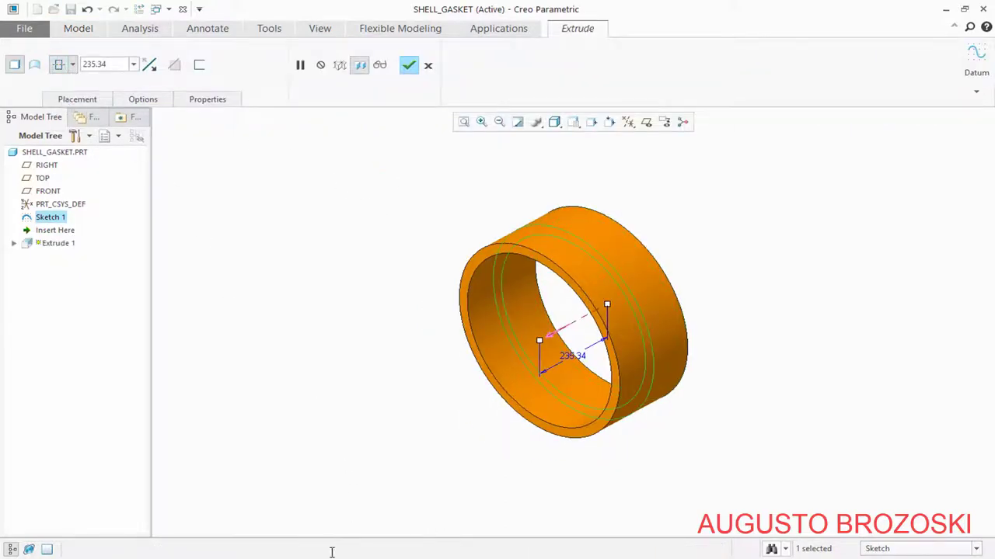
key(alt+Tab)
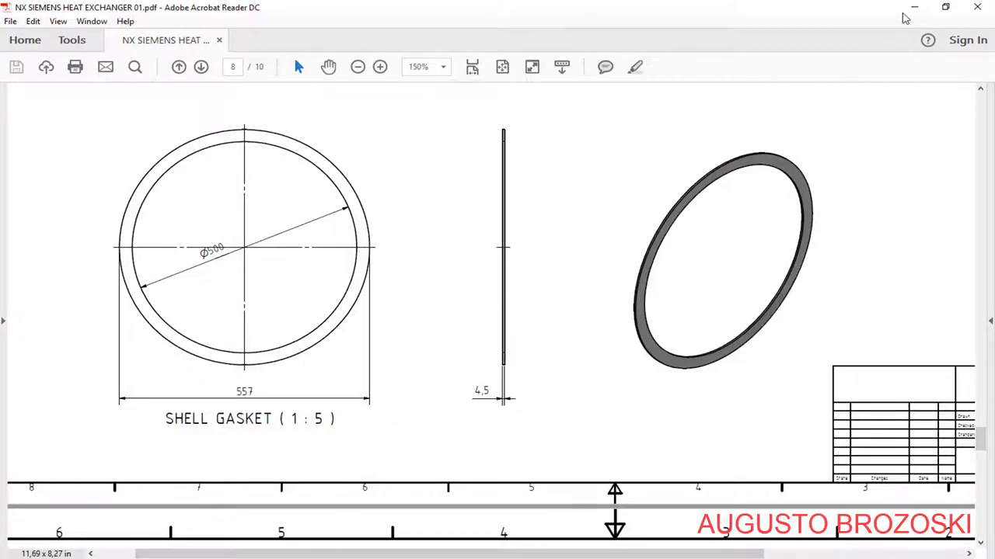
key(alt+Tab)
double_click(95, 65)
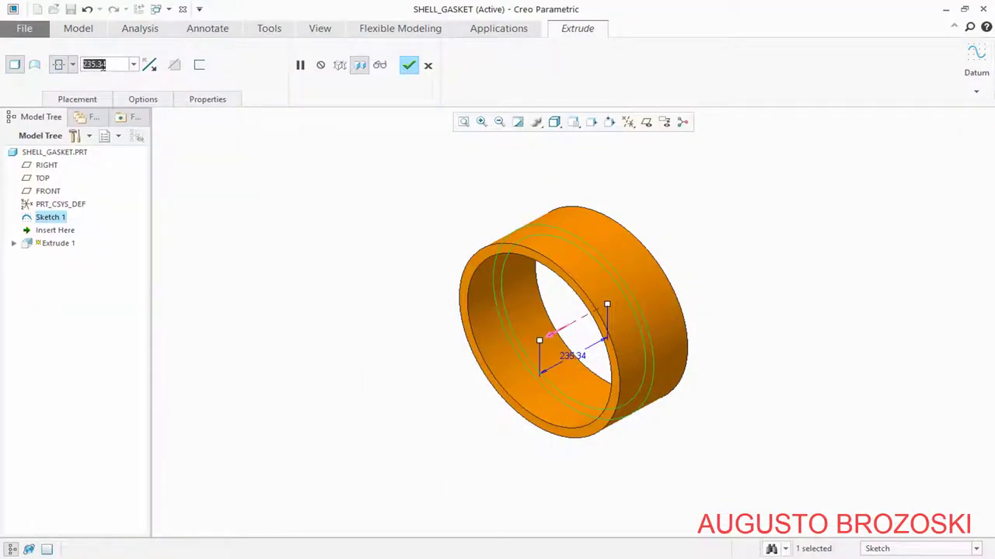
text(4)
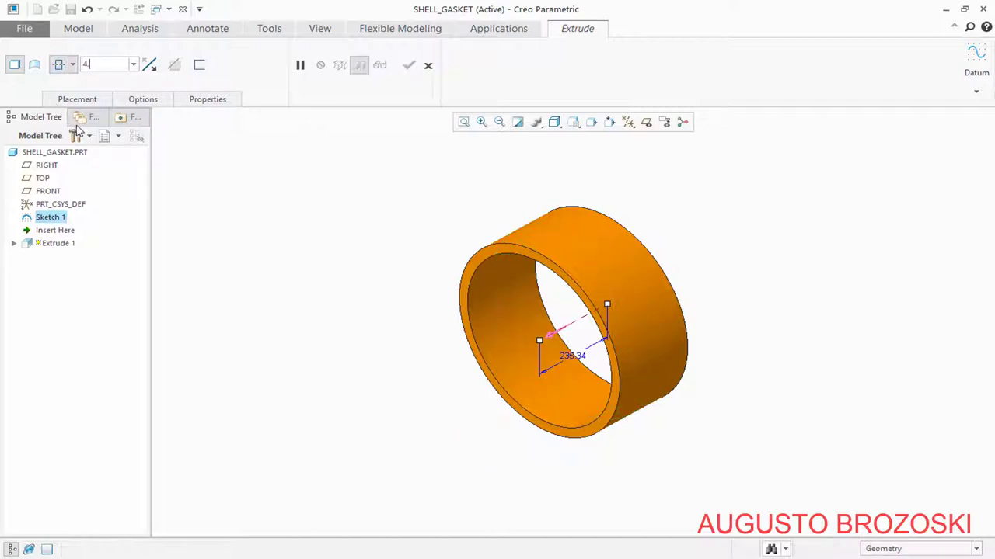
text(.5)
key(Return)
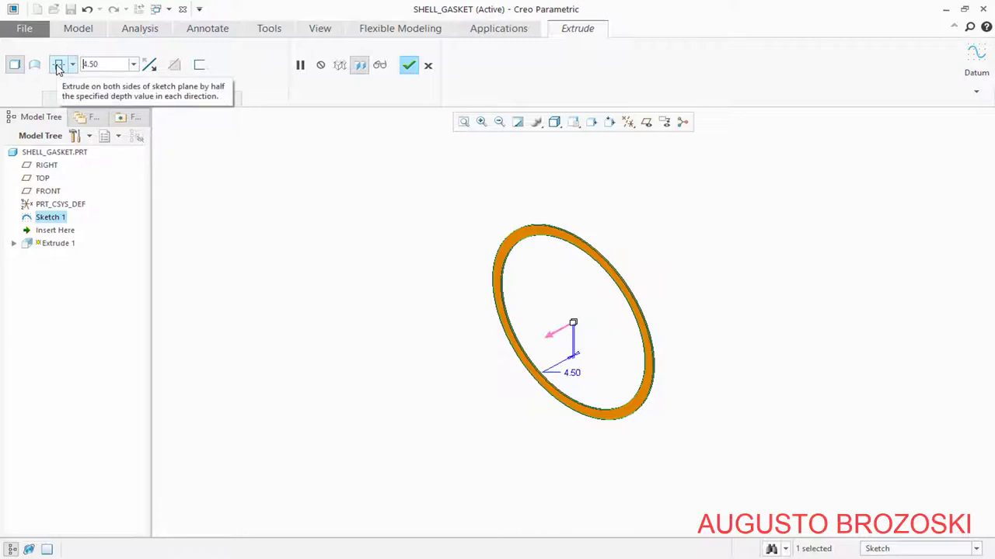
click(410, 67)
click(573, 277)
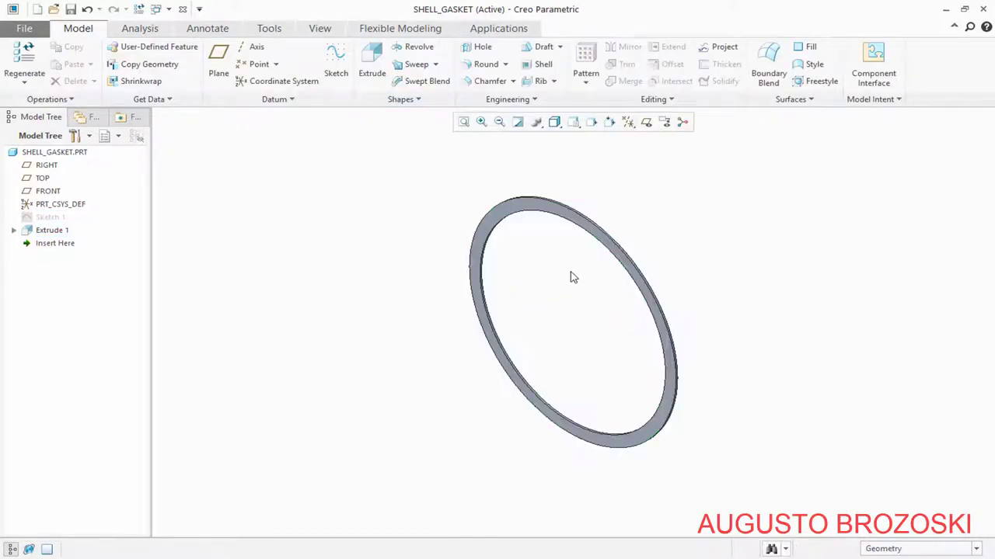
- Save SHELL_GASKET.PRT in the CREO Heat Exchanger Video folder
click(70, 9)
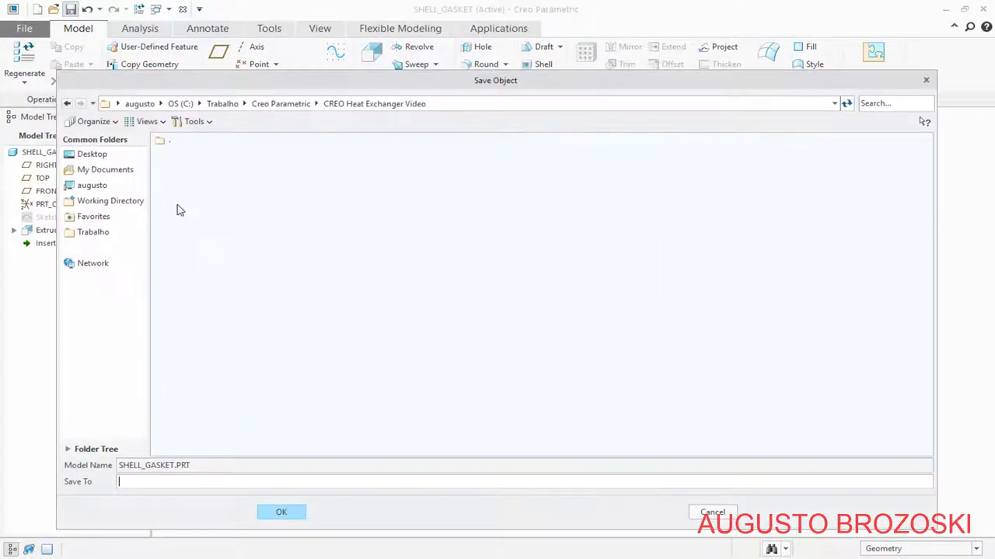
click(281, 512)
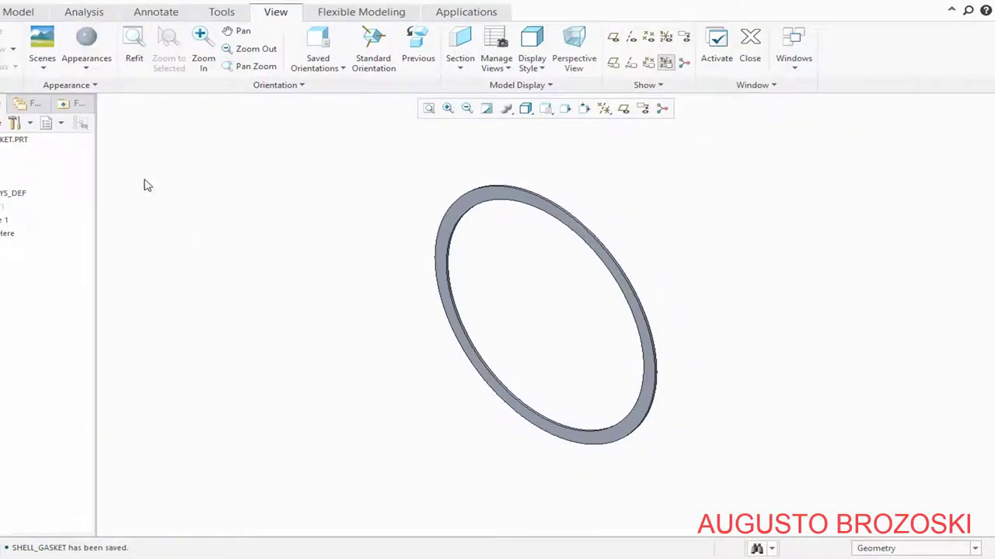
- Assign the Brass_cast material from the Non-ferrous-metals folder of Standard-Materials_Granta-Design to the shell gasket
click(10, 143)
right_click(10, 143)
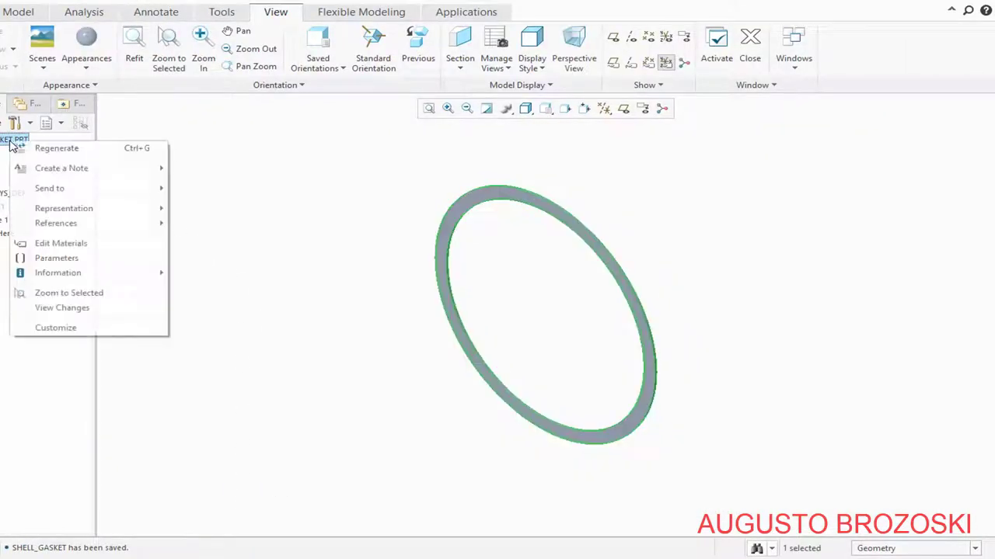
click(74, 244)
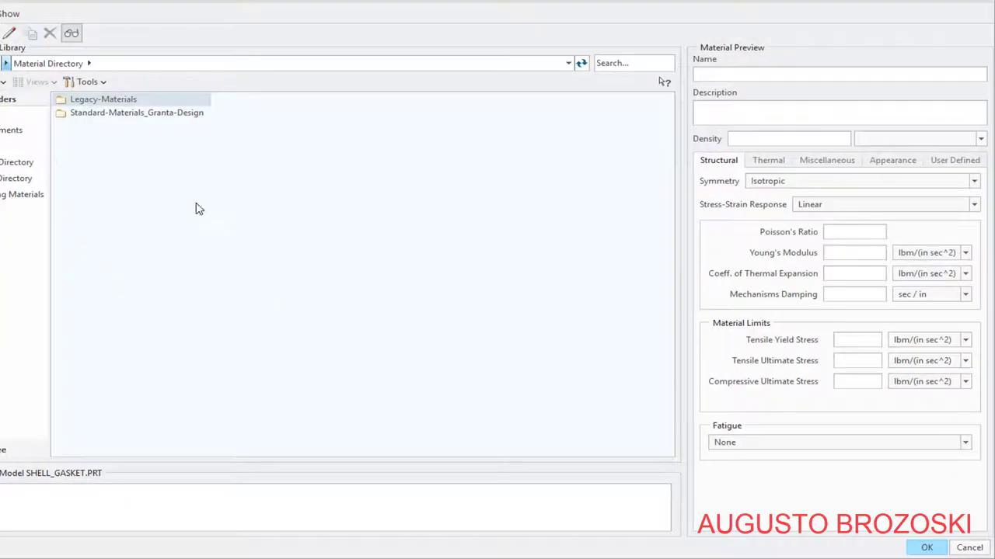
double_click(86, 117)
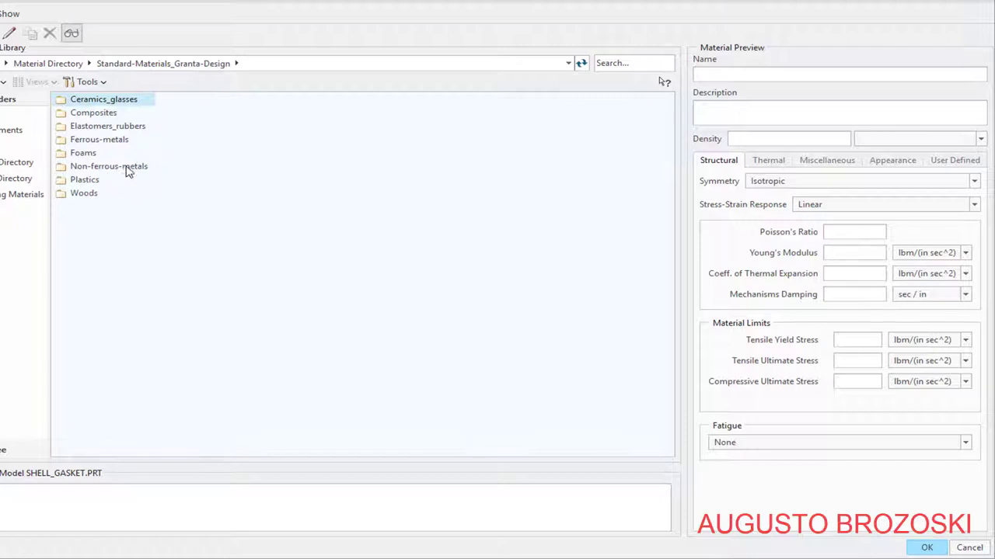
double_click(124, 170)
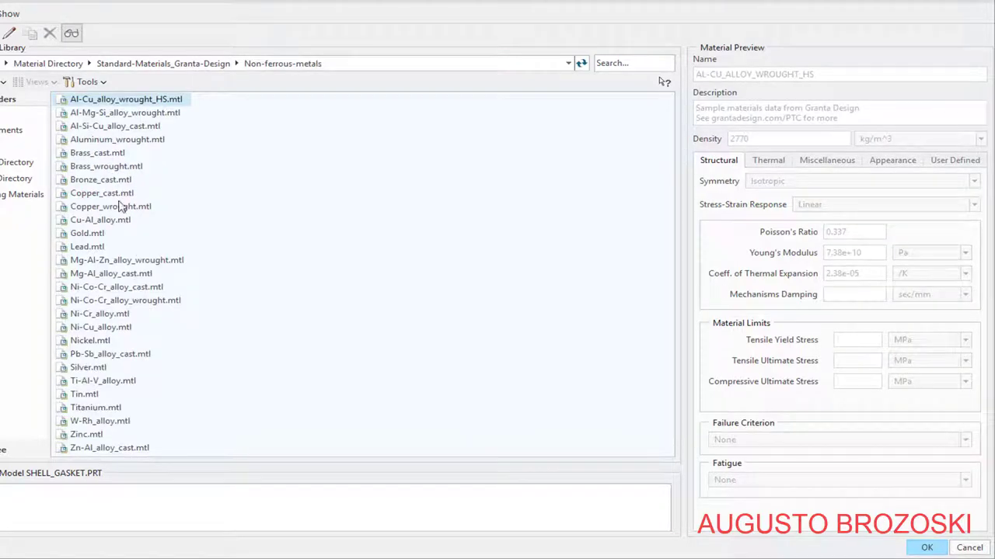
click(95, 154)
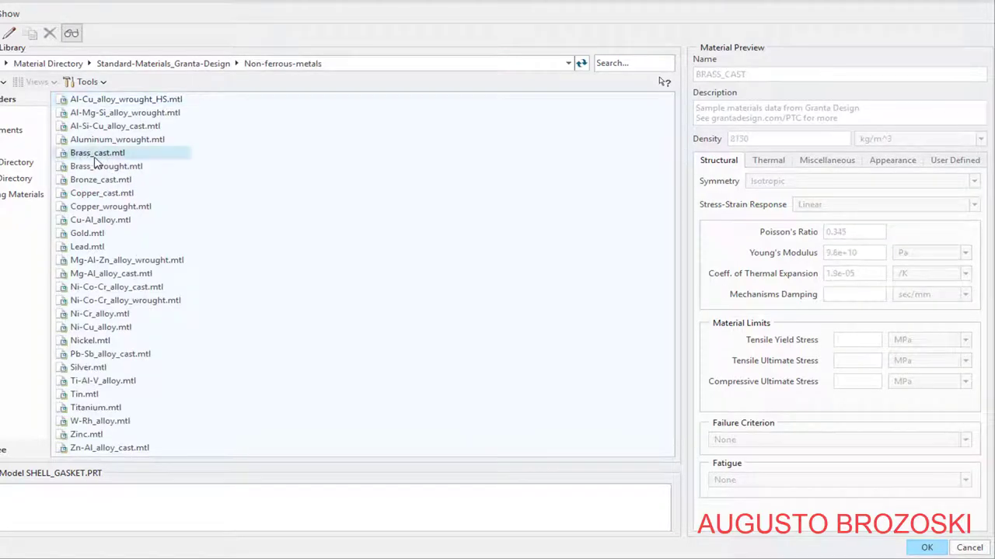
click(928, 548)
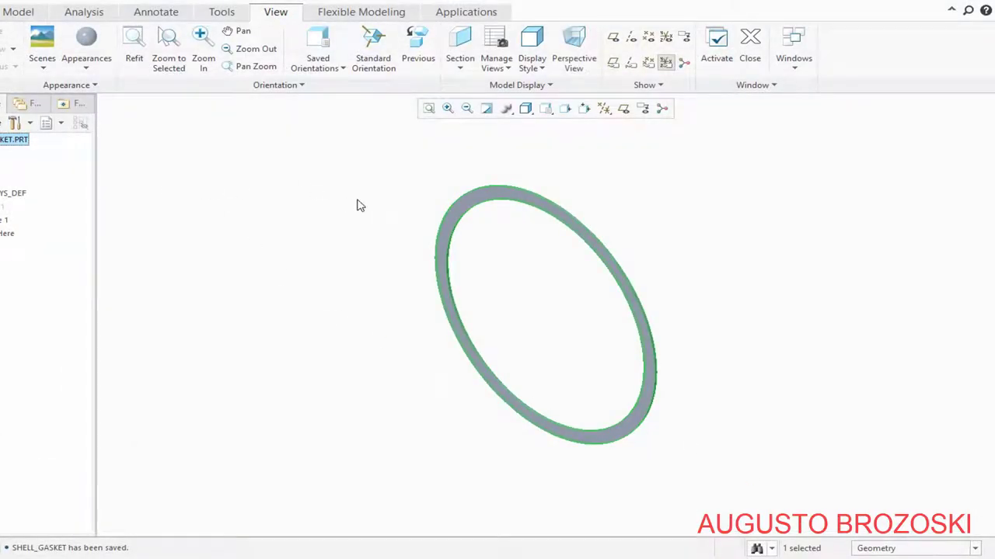
- Apply a light gold metal appearance from the std-metals.dmt library to the whole shell gasket
click(84, 69)
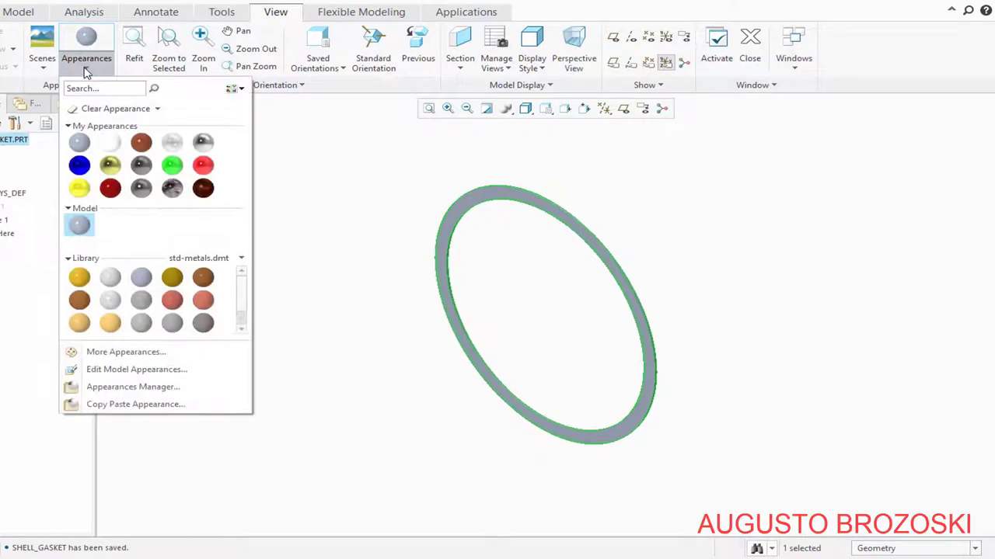
click(111, 325)
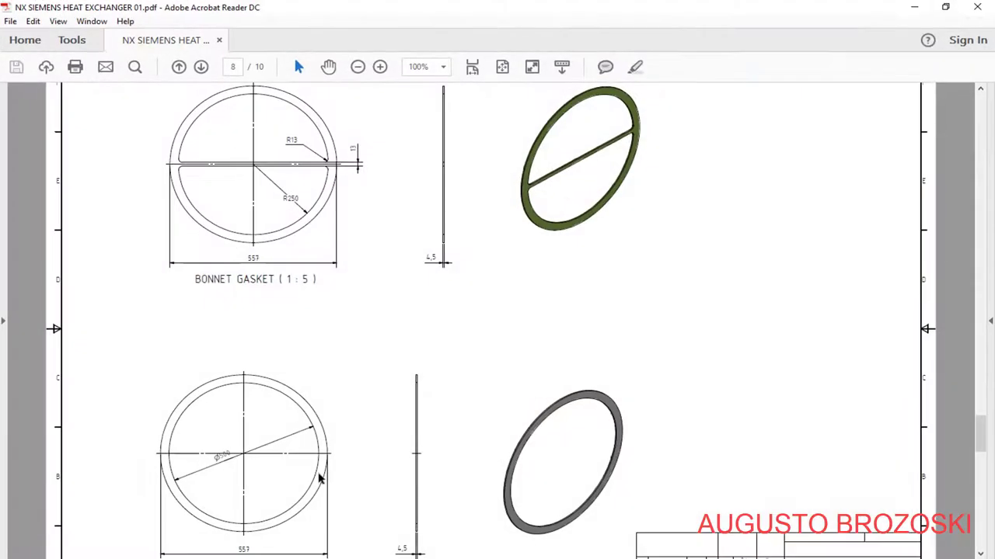
- Check the gasket drawings in the PDF, and save a copy of the shell gasket part in Creo as BONNET_GASKET
scroll(253, 433, down, 2)
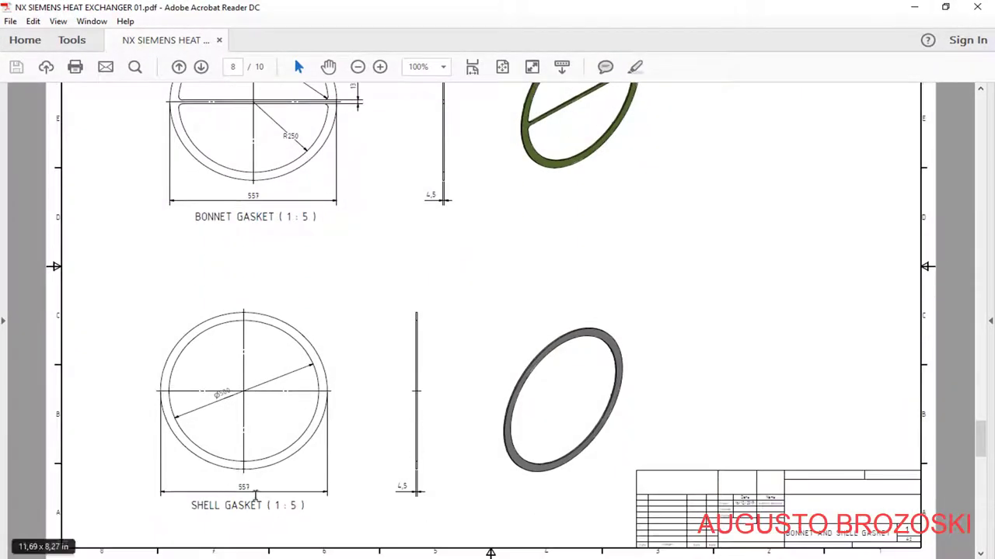
scroll(235, 505, up, 5)
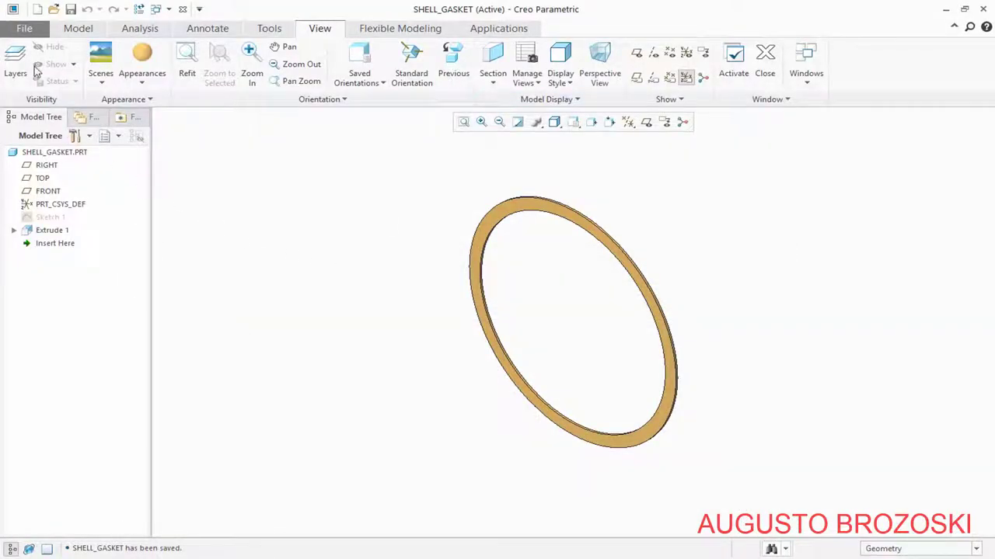
click(23, 29)
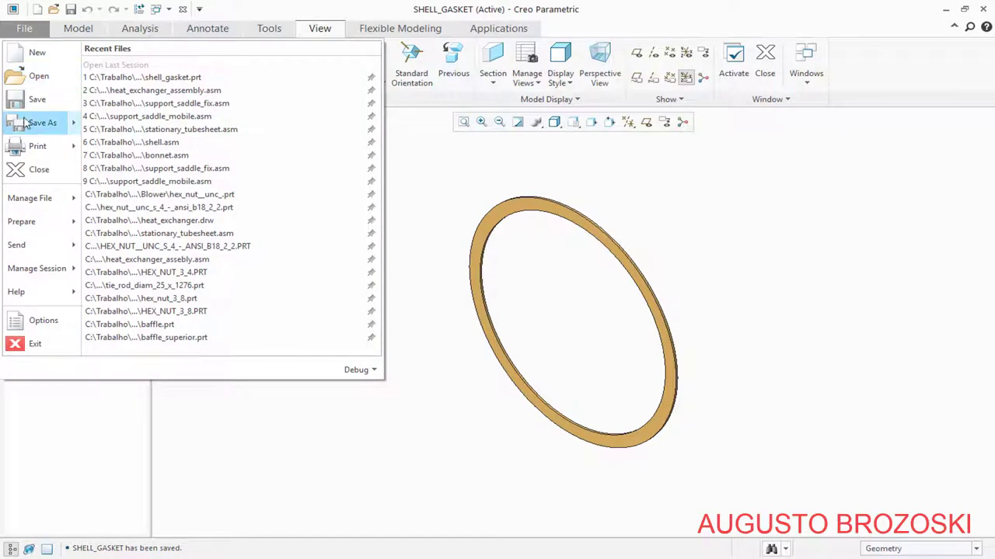
mouse_move(40, 124)
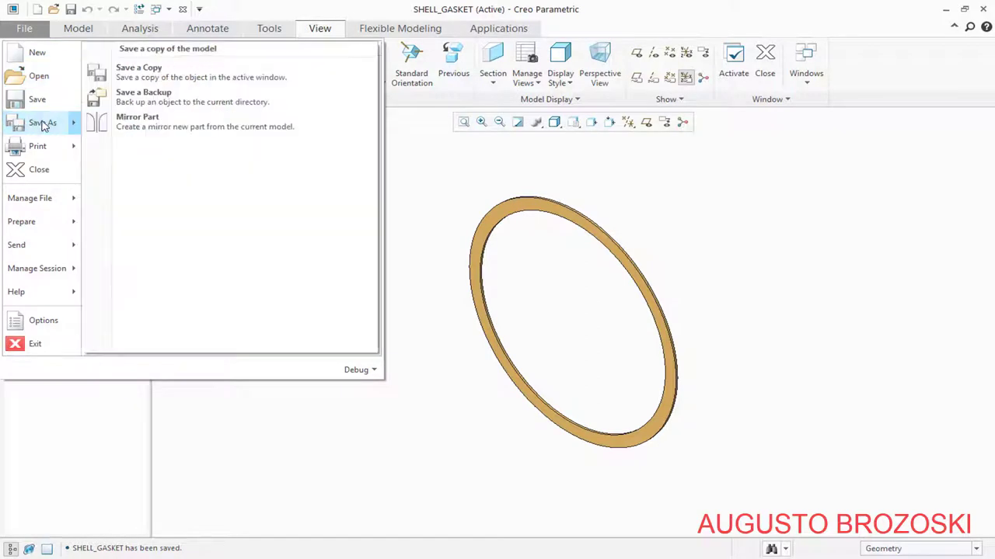
click(177, 80)
click(140, 494)
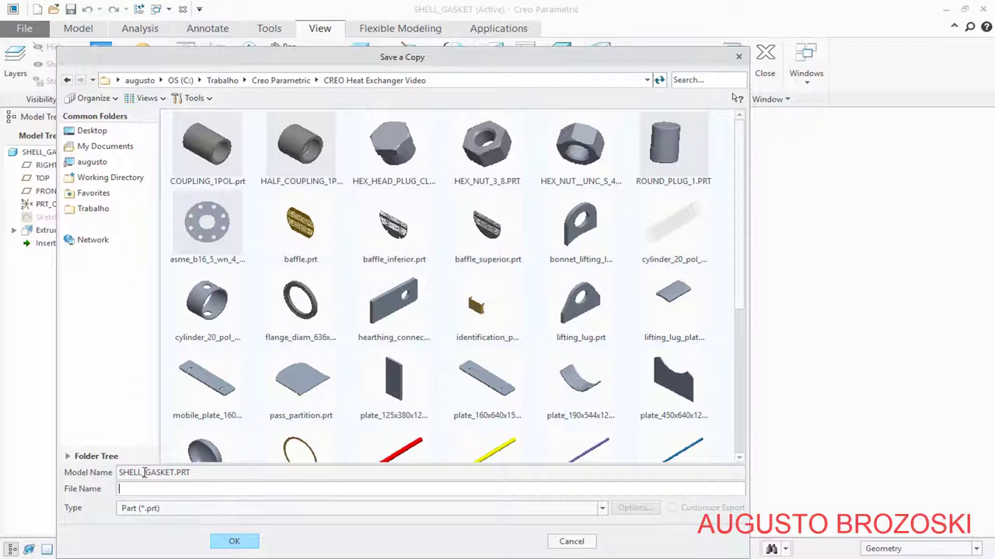
drag(143, 473, 159, 474)
right_click(168, 474)
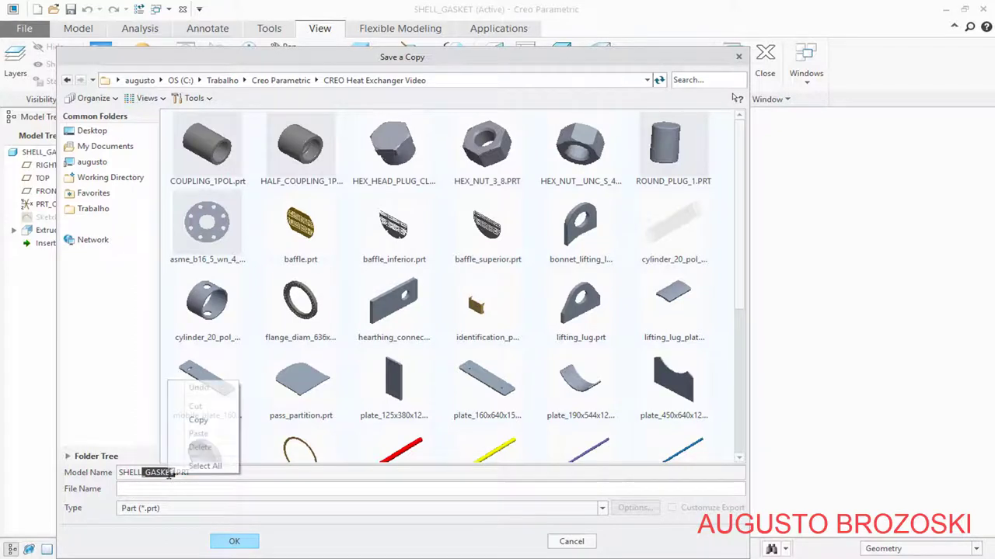
click(198, 420)
click(155, 488)
right_click(155, 489)
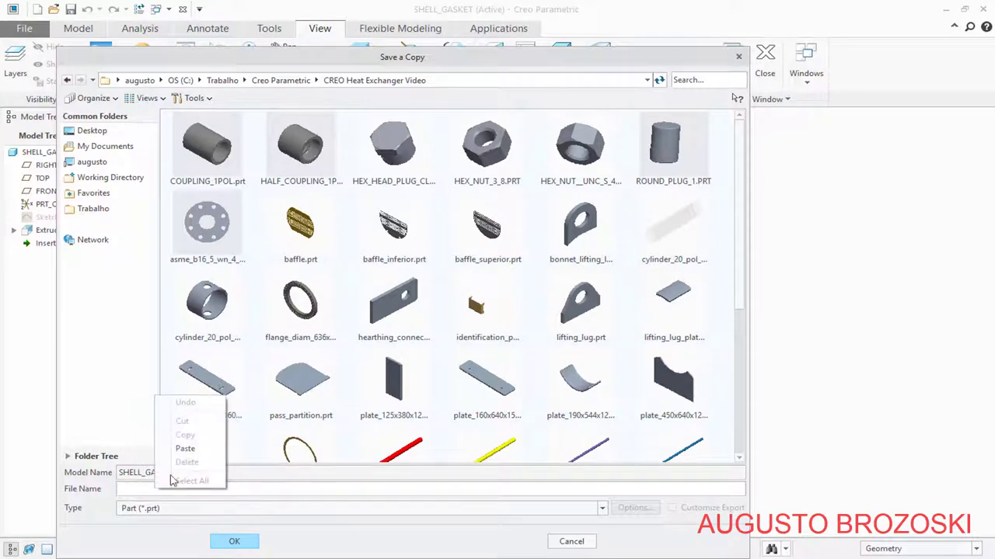
click(189, 449)
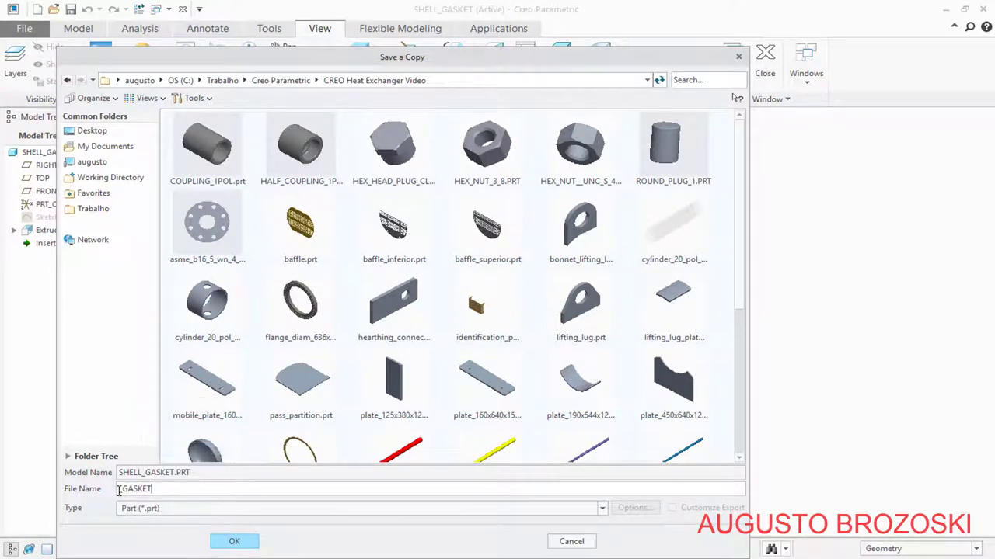
text(BONNET)
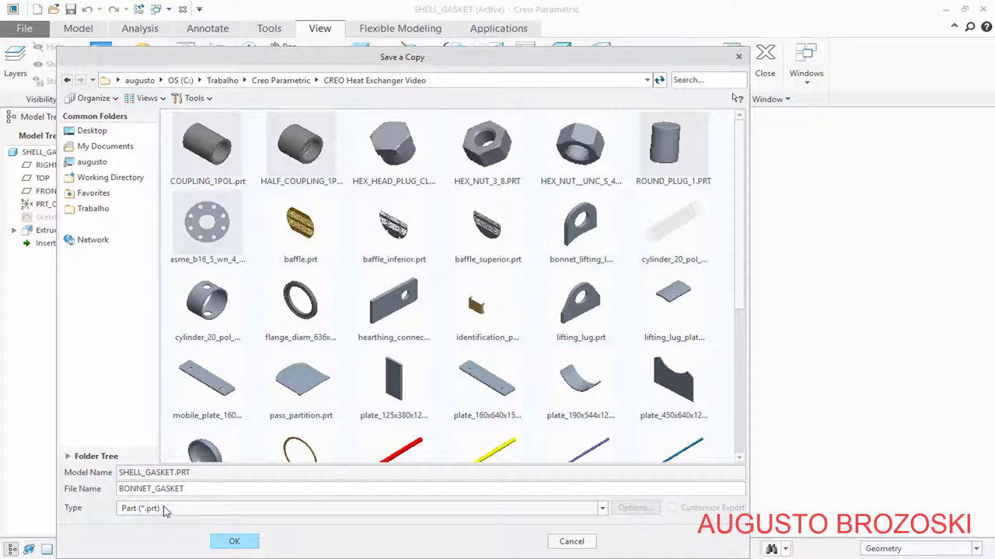
click(242, 545)
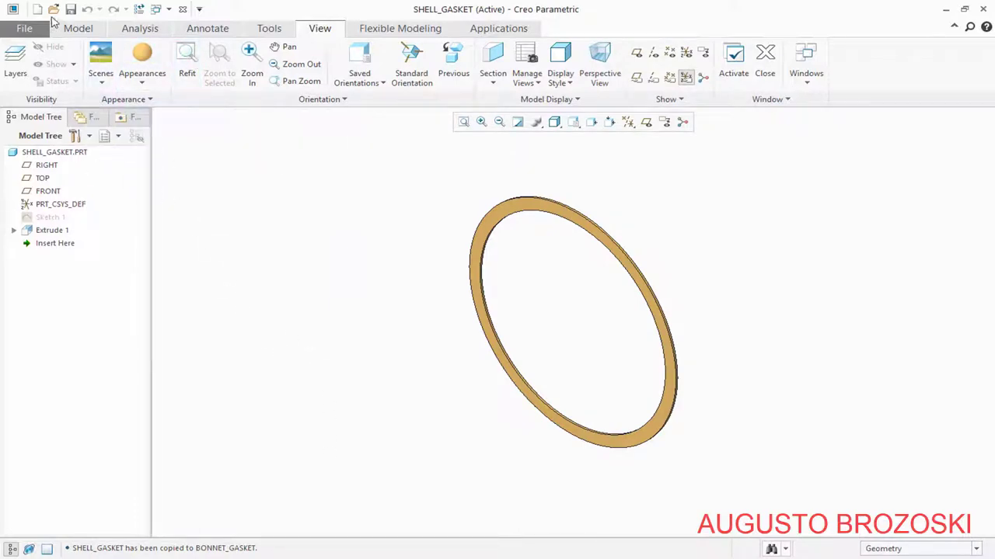
- Open bonnet_gasket.prt from the CREO Heat Exchanger Video folder and maximize its window
click(53, 10)
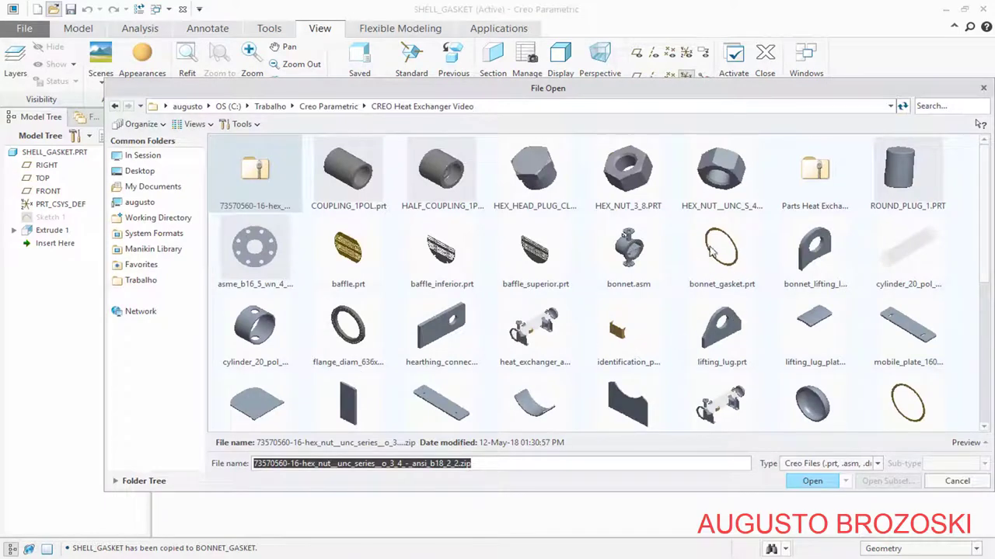
click(723, 264)
click(810, 481)
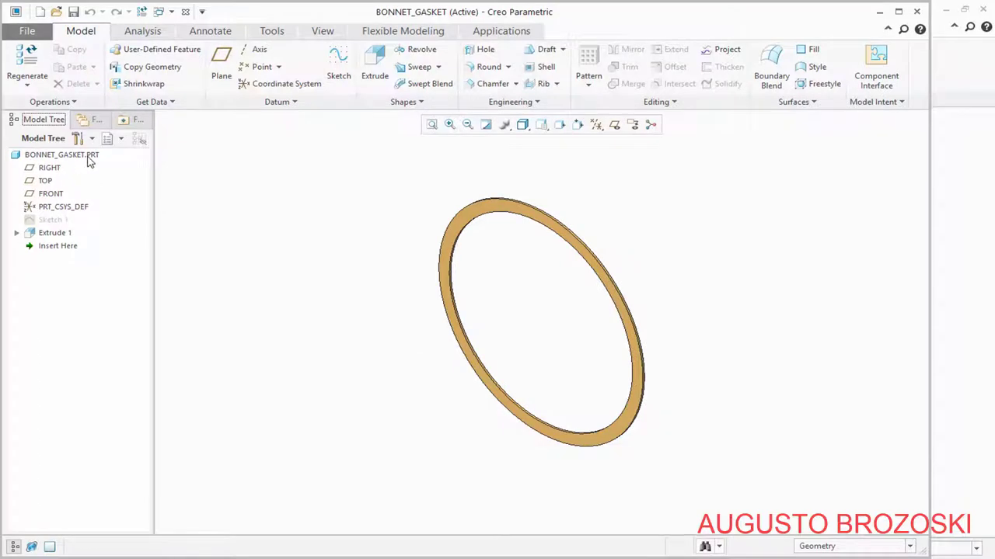
click(898, 11)
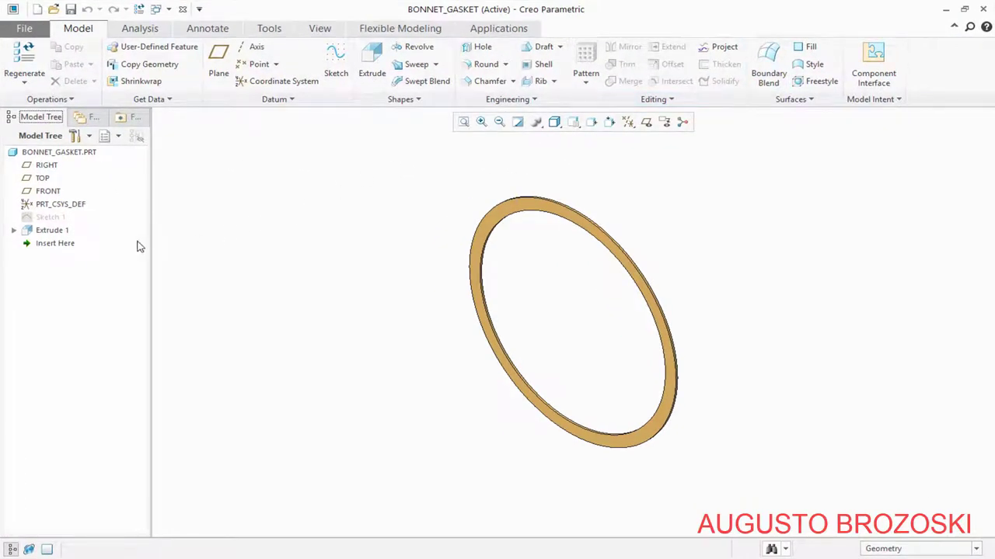
- Open Sketch 1 of the bonnet gasket's Extrude 1 for editing and orient the view parallel to the sketch plane
click(13, 231)
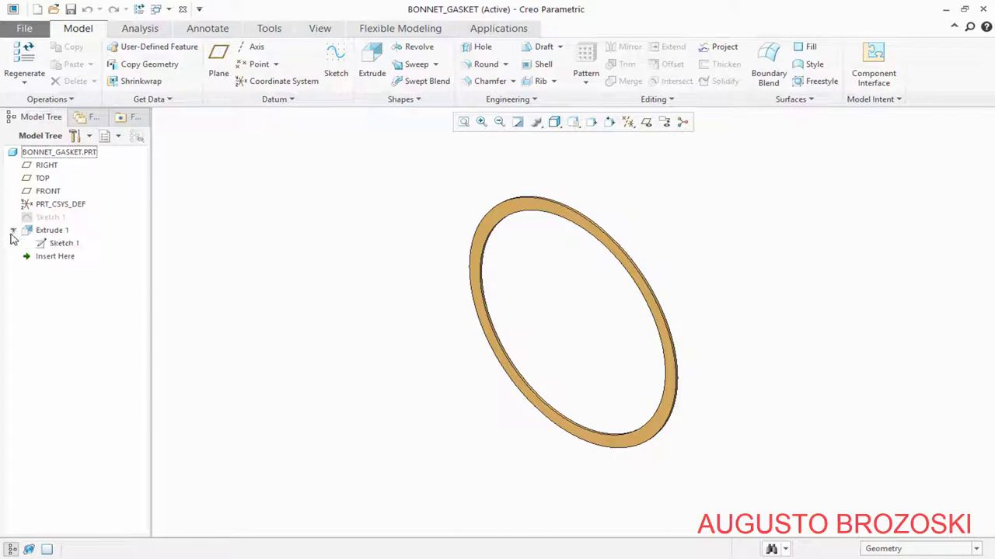
click(62, 244)
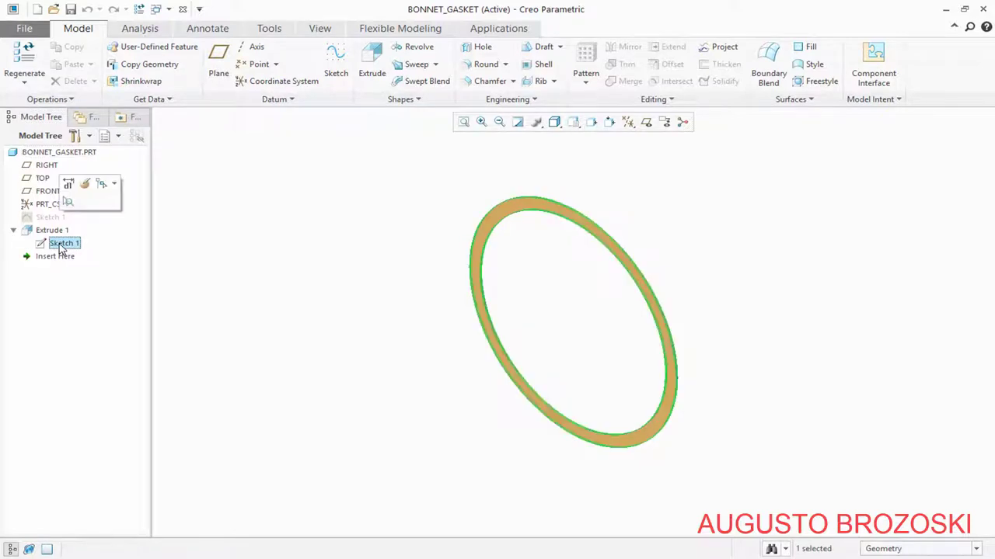
click(85, 186)
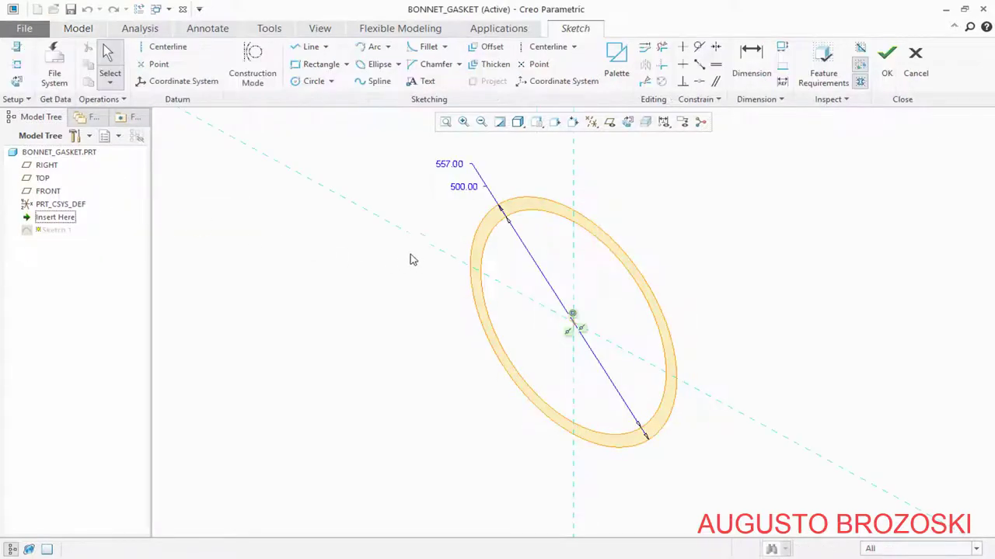
click(627, 123)
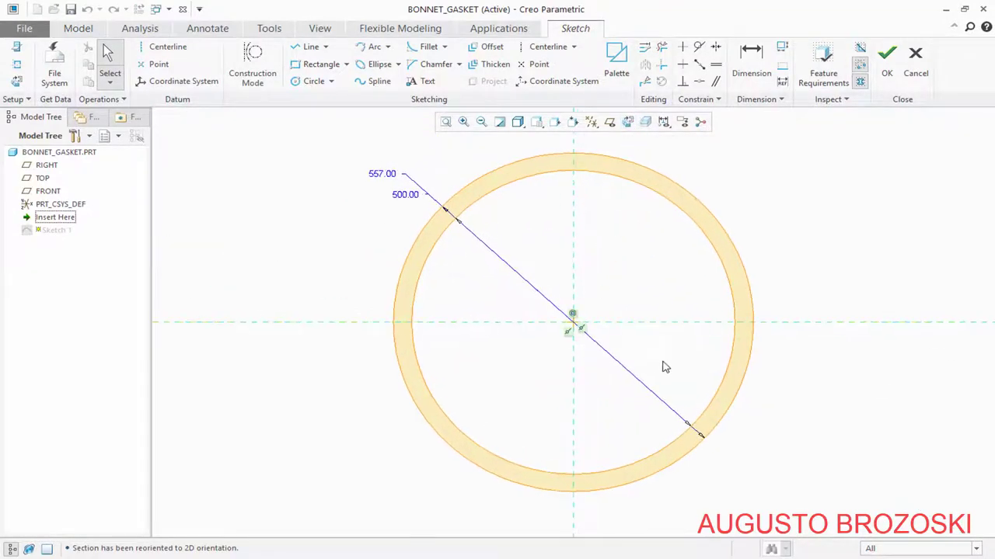
scroll(669, 361, up, 2)
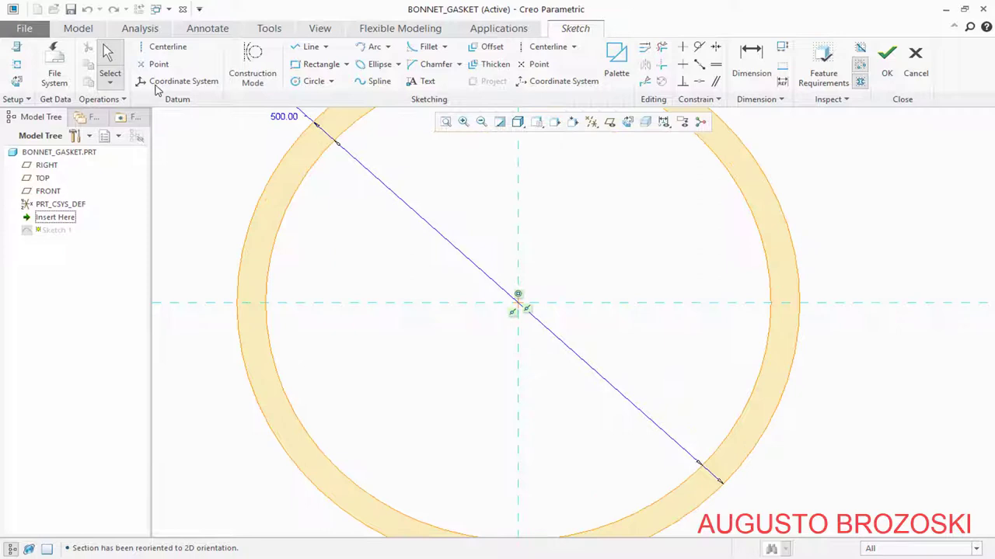
- Sketch two horizontal lines, each about 498 mm long, across the inner circle, one above and one below the horizontal reference
click(311, 46)
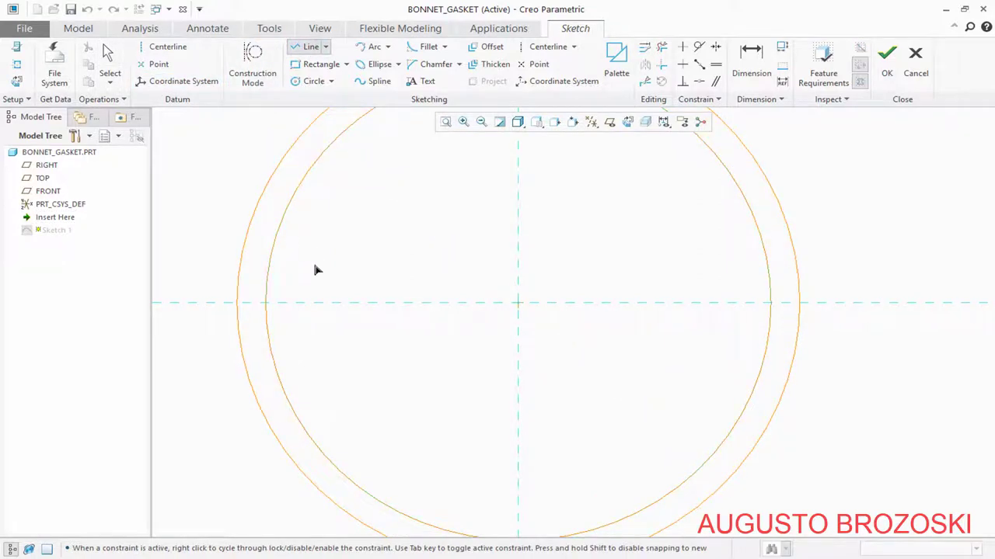
click(267, 280)
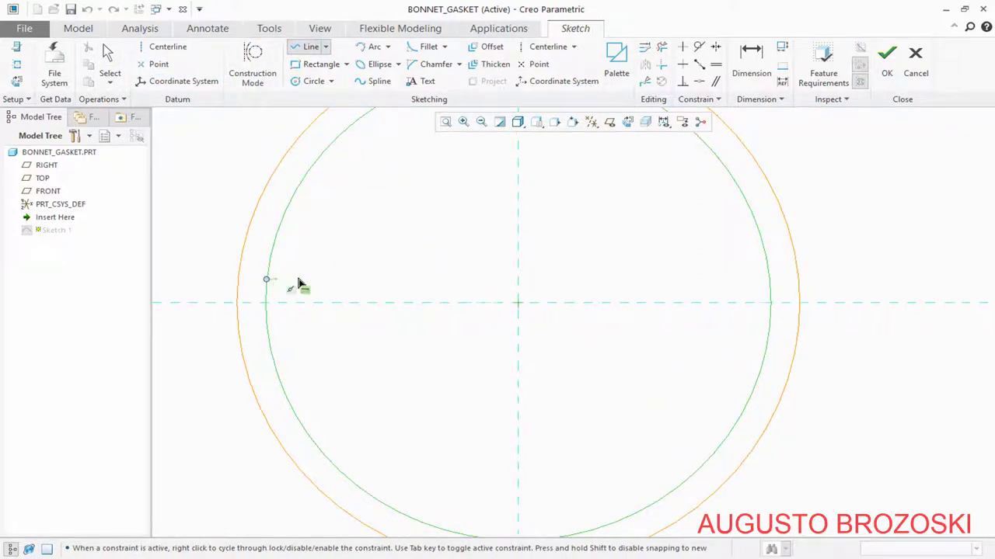
click(770, 280)
middle_click(547, 245)
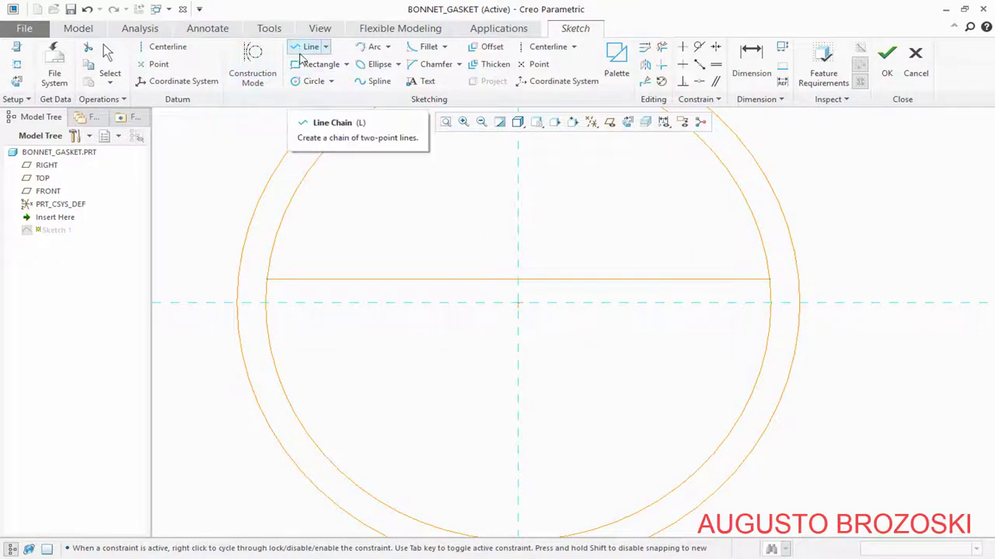
click(267, 322)
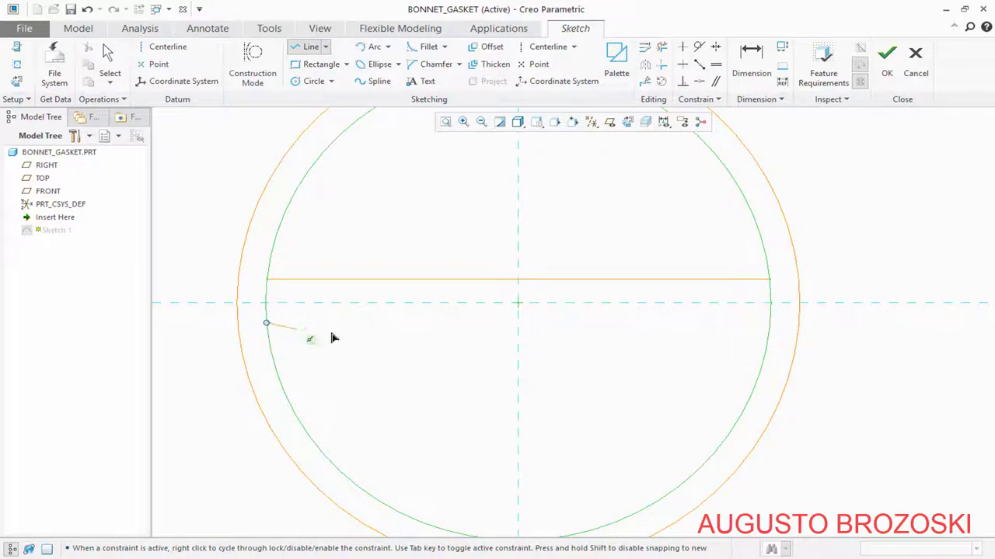
click(768, 325)
middle_click(383, 336)
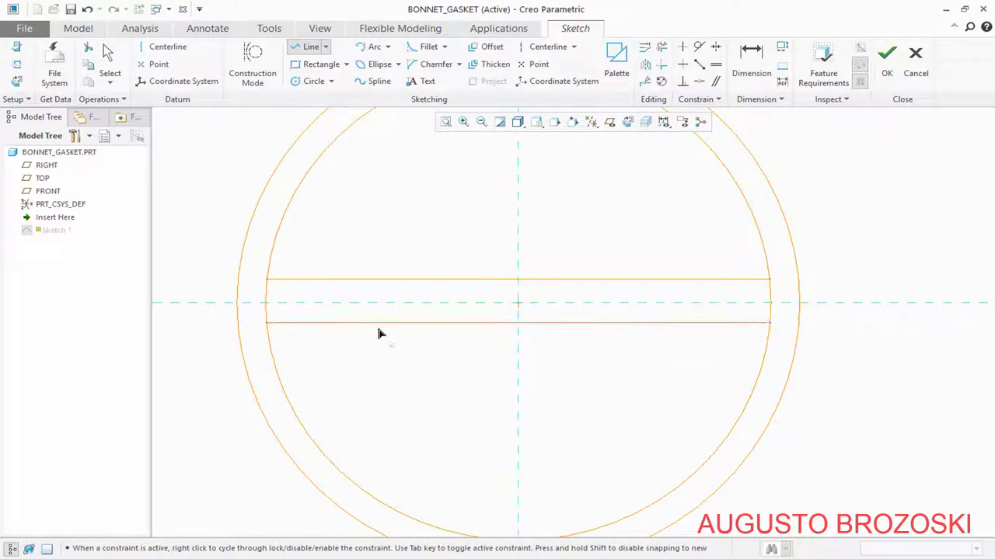
- Dimension the upper line 6.5 mm from the horizontal reference
click(751, 62)
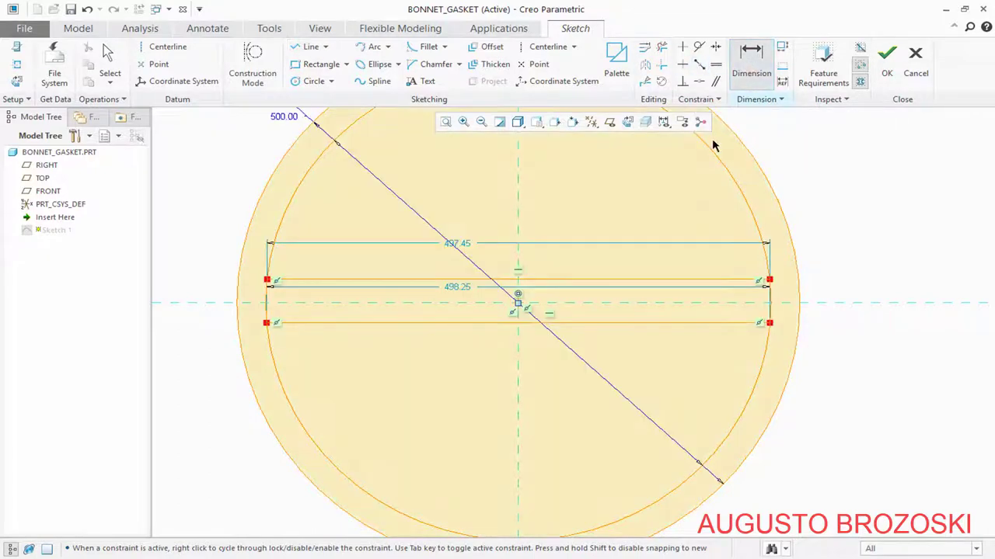
click(593, 280)
middle_click(829, 296)
text(6)
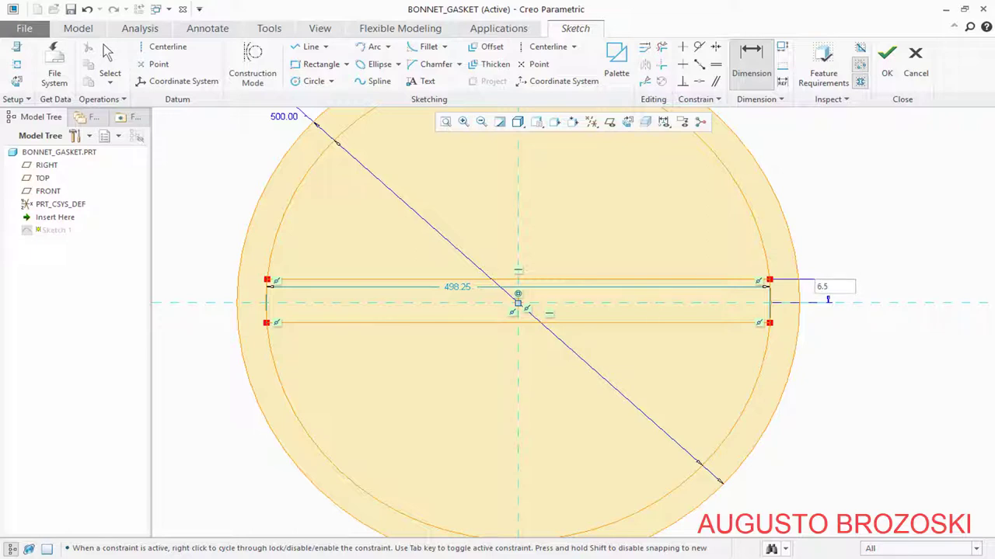
text(.5)
scroll(777, 326, down, 3)
key(Return)
- Dimension the lower line 6.5 mm from the horizontal reference
scroll(748, 339, up, 4)
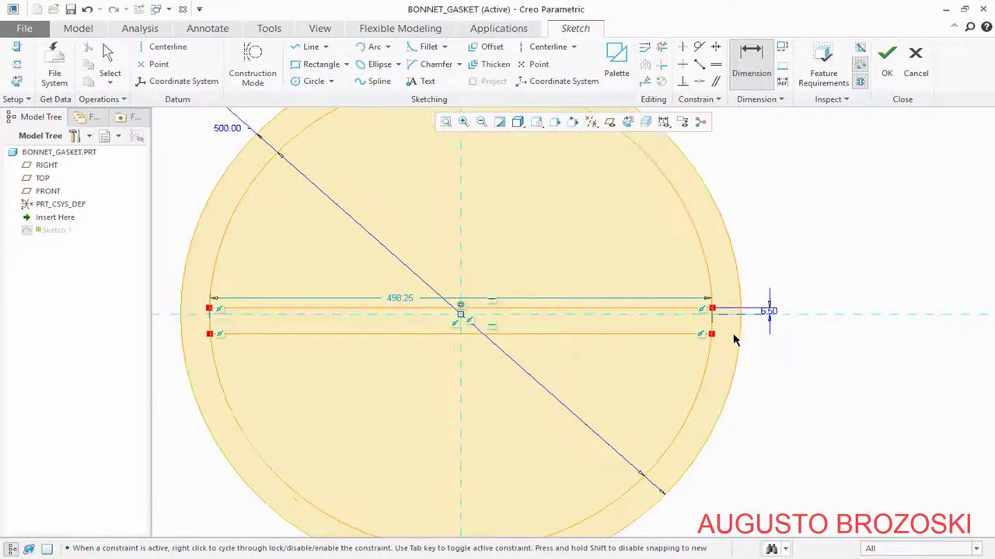
scroll(735, 339, up, 2)
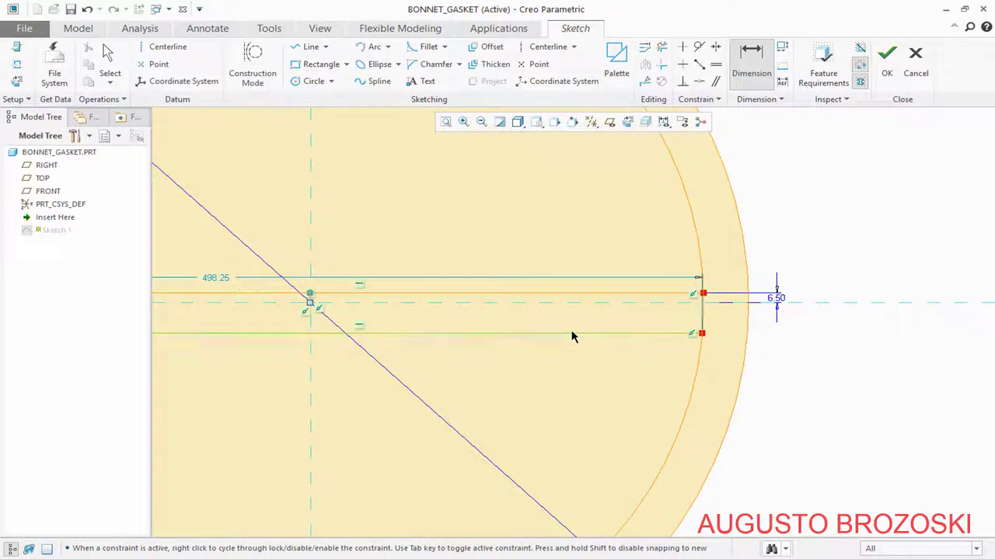
middle_click(812, 326)
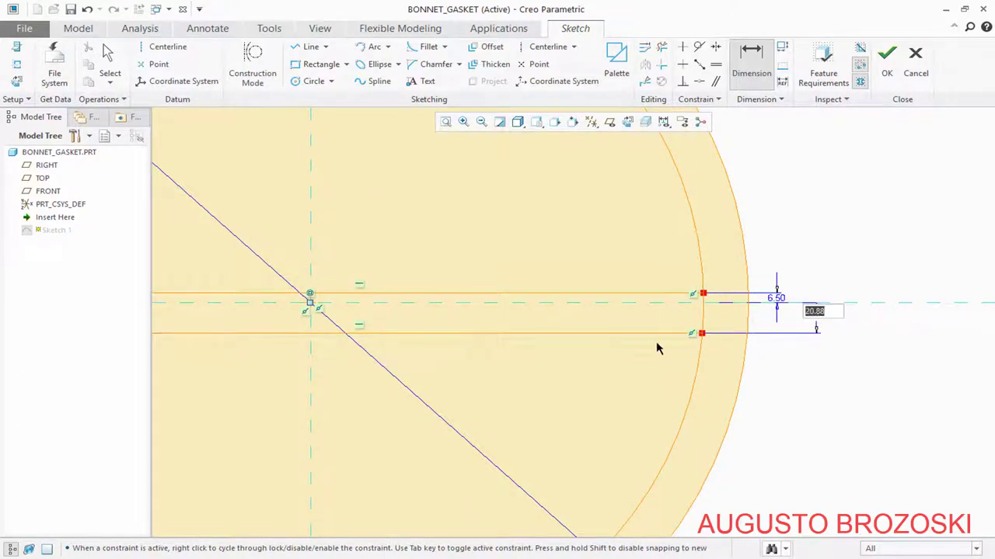
text(6.5)
key(Return)
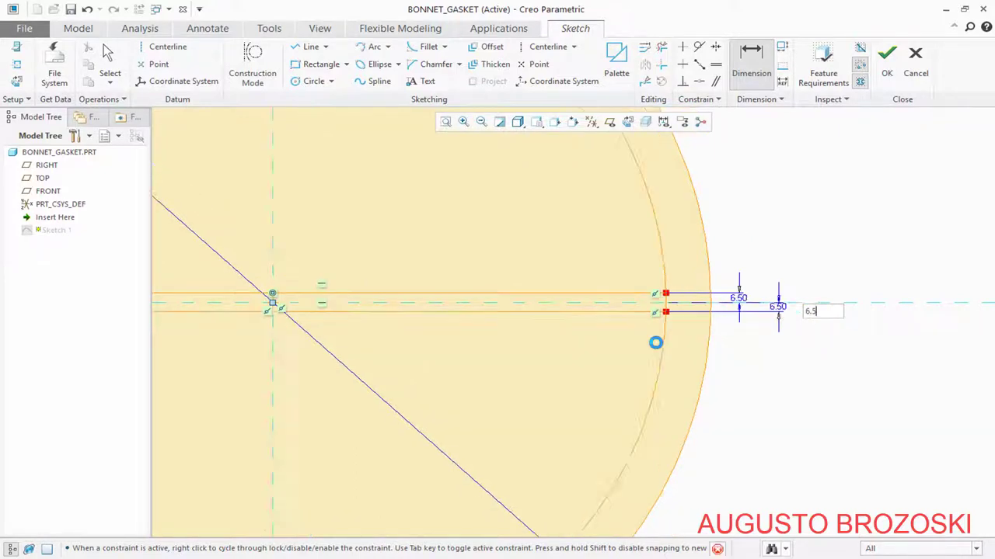
- Trim away the inner circle's short arc segments between the two horizontal lines at both ends of the bar
scroll(412, 342, down, 6)
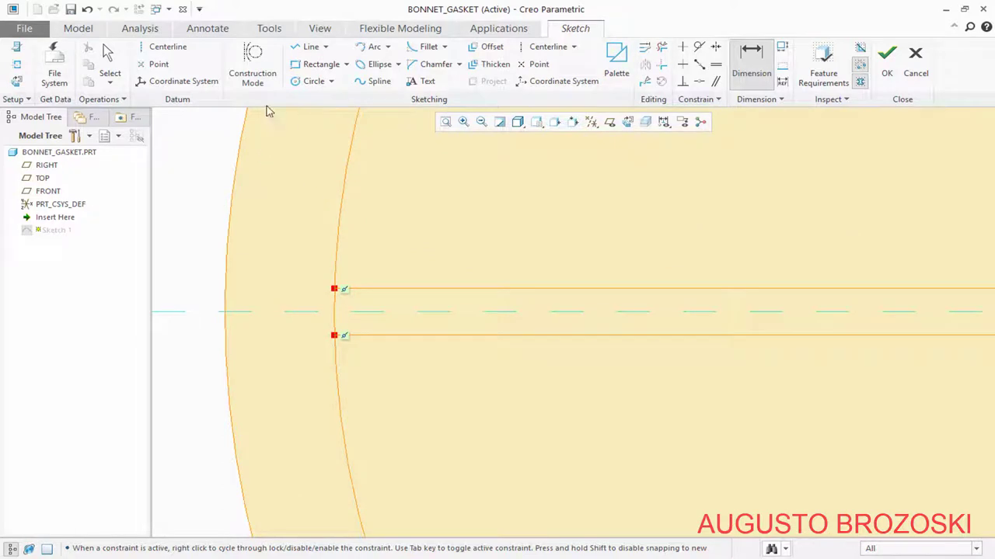
click(662, 48)
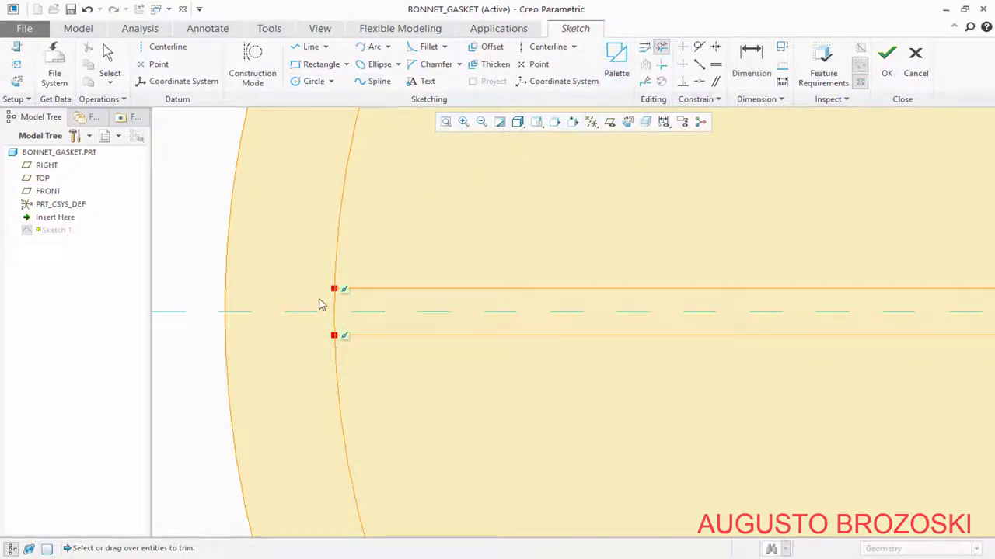
scroll(318, 304, down, 1)
mouse_move(318, 302)
mouse_down()
mouse_move(358, 306)
mouse_move(369, 319)
mouse_up()
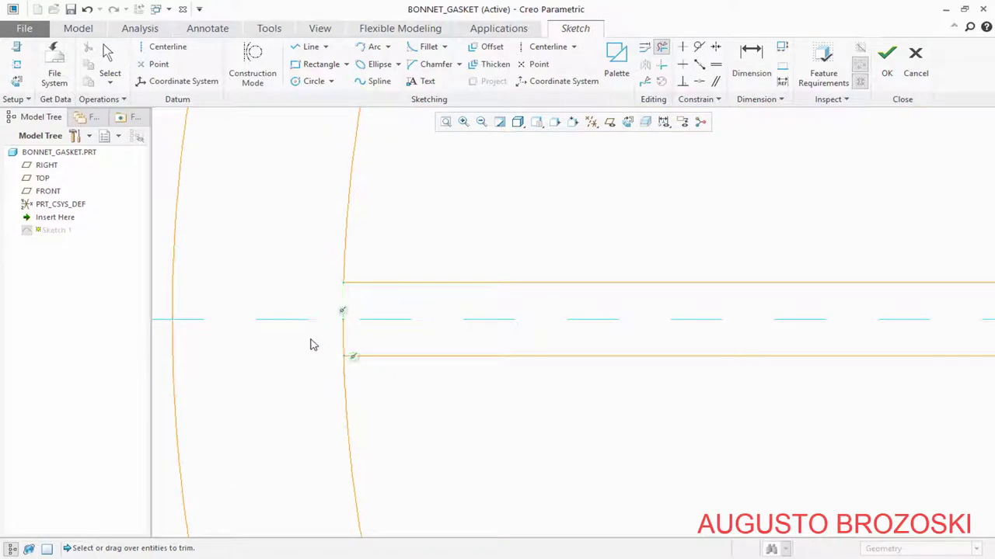
scroll(318, 344, up, 5)
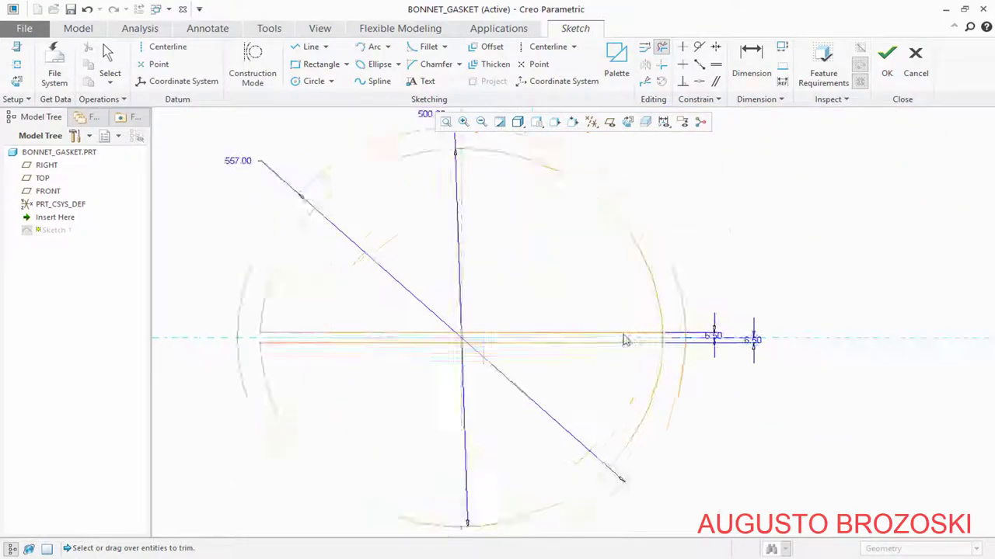
scroll(623, 339, down, 5)
mouse_move(722, 318)
mouse_down()
mouse_move(668, 337)
mouse_move(664, 384)
mouse_move(653, 371)
mouse_up()
scroll(644, 329, up, 4)
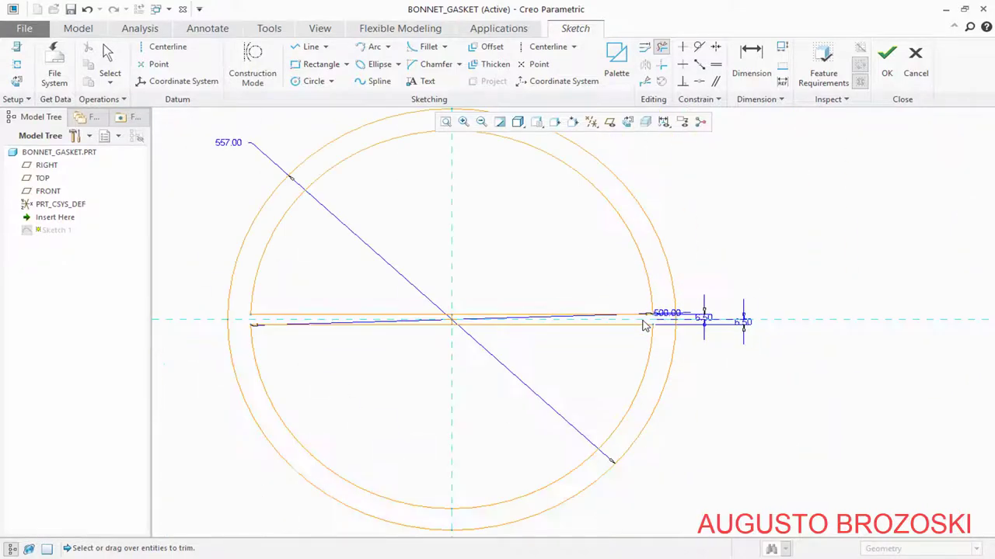
scroll(644, 327, up, 2)
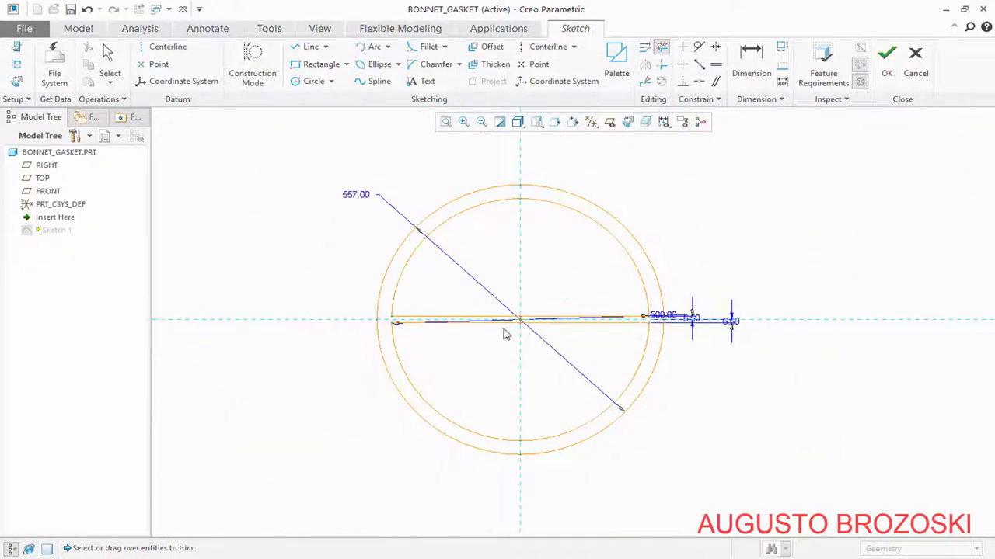
- Accept the edited sketch to rebuild the gasket with its central bar and restore the saved view orientation
click(887, 66)
middle_drag(455, 306, 431, 324)
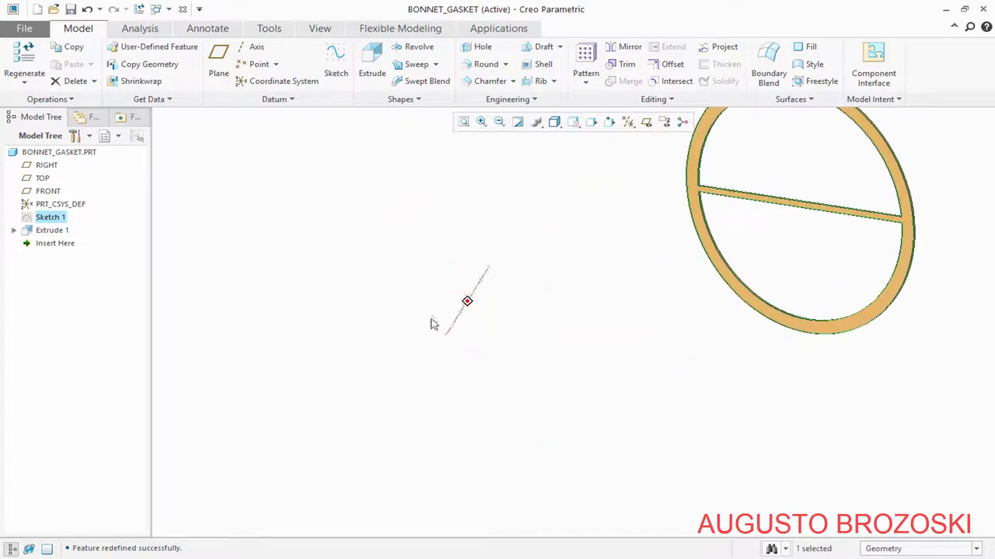
click(573, 122)
click(587, 138)
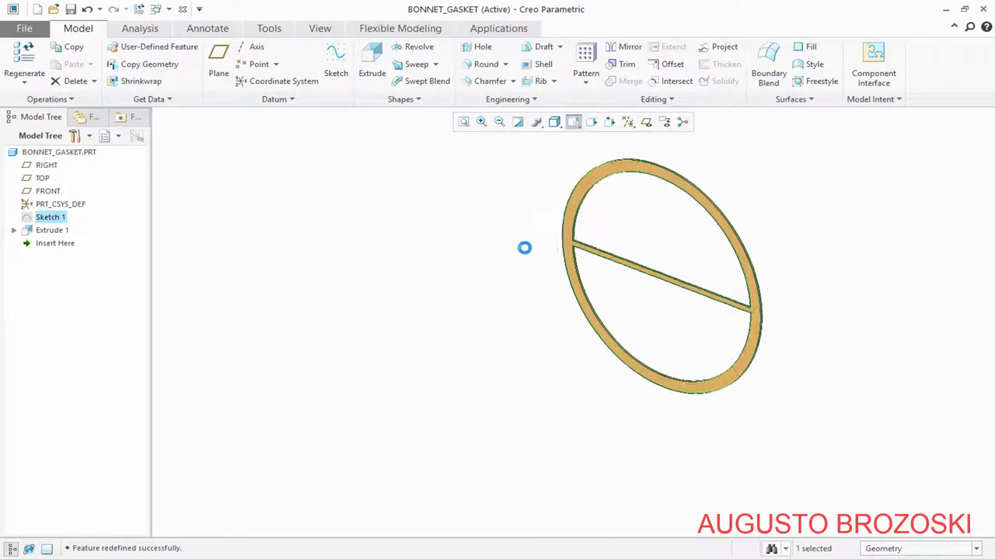
- Start a round with a 13 mm radius on the upper corner edge where one end of the bar meets the ring
middle_drag(523, 246, 564, 368)
scroll(544, 326, down, 3)
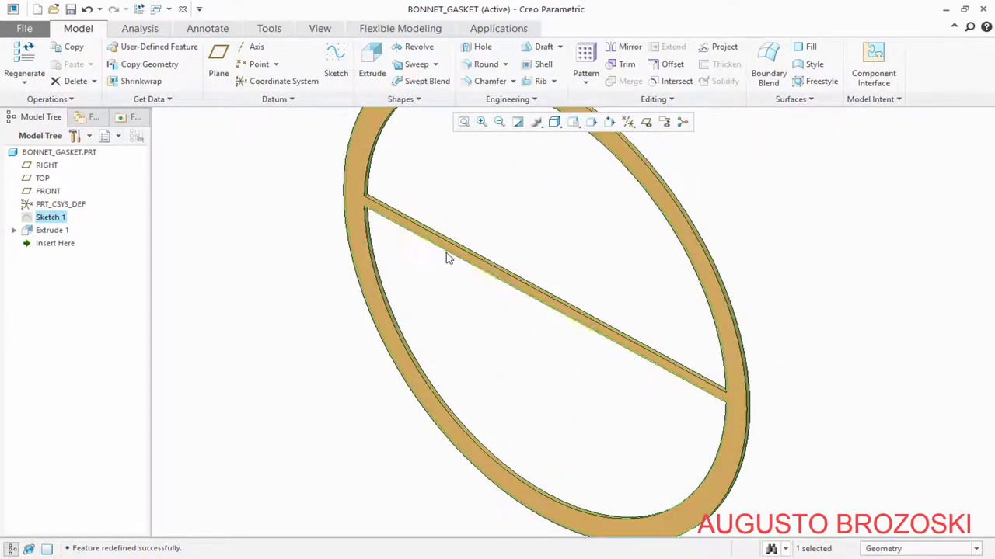
click(483, 65)
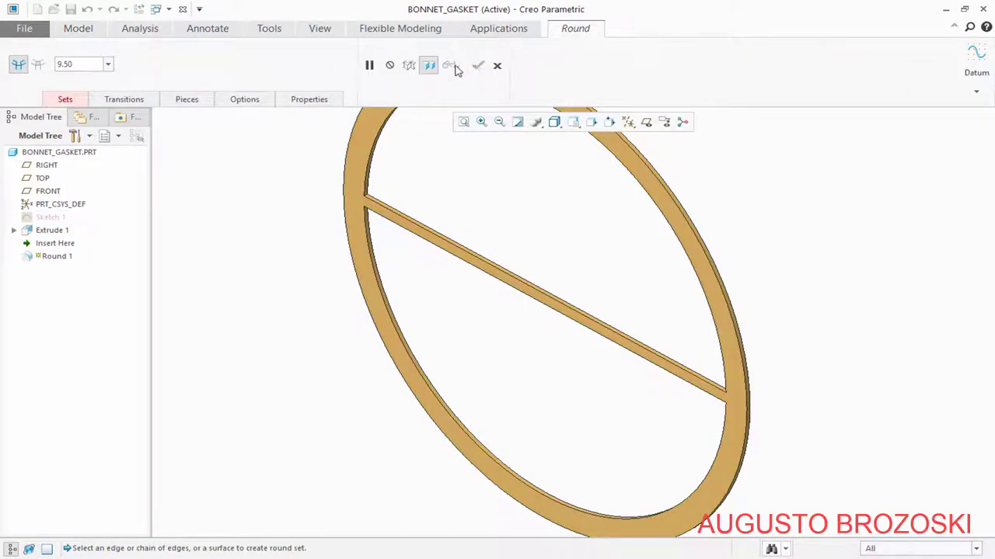
click(82, 64)
text(13)
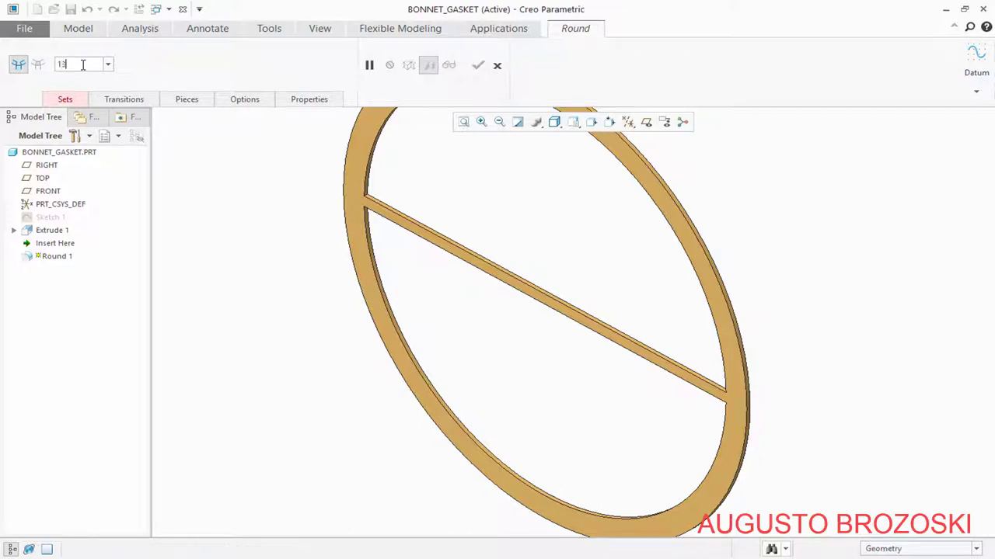
scroll(370, 225, up, 5)
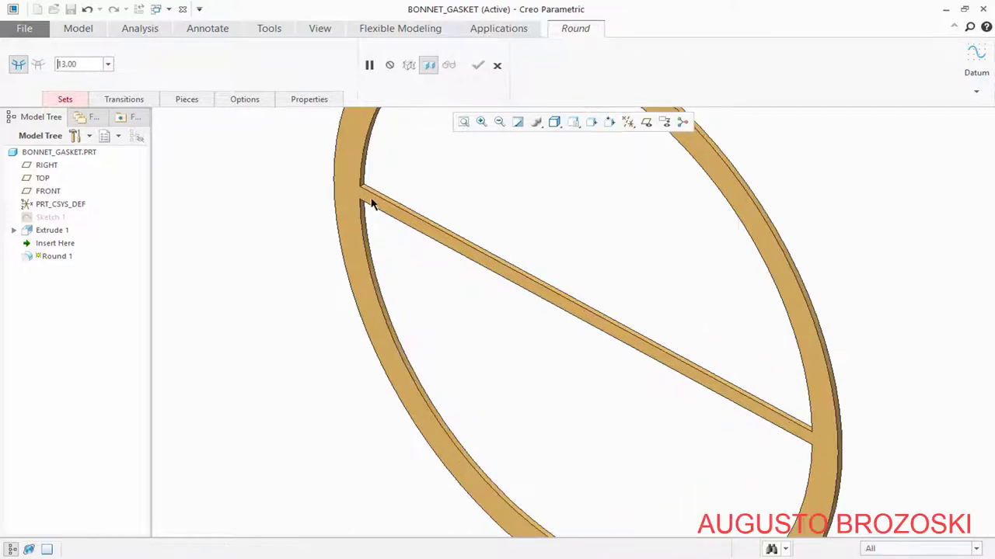
click(316, 204)
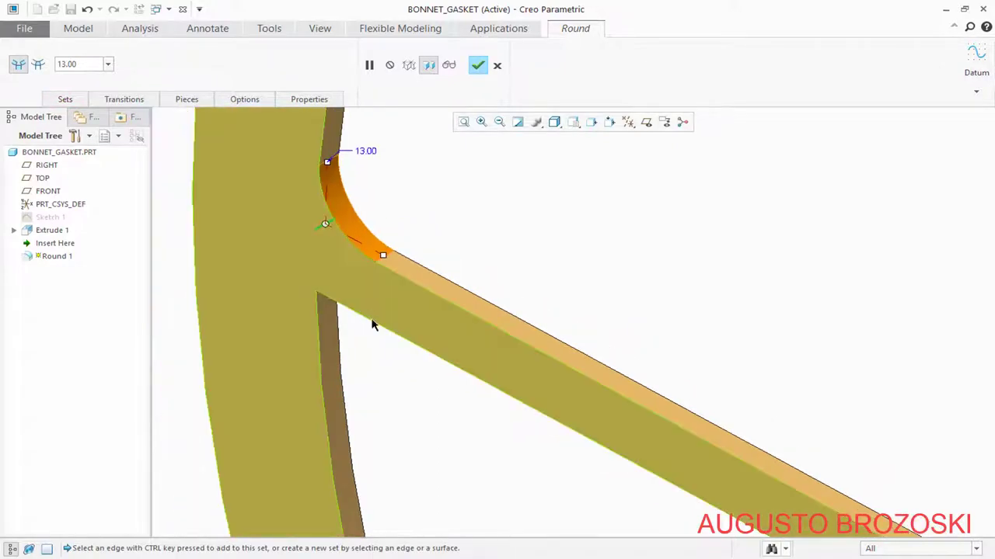
- Add the lower corner edge at the same end of the bar to the 13 mm round
scroll(314, 283, up, 2)
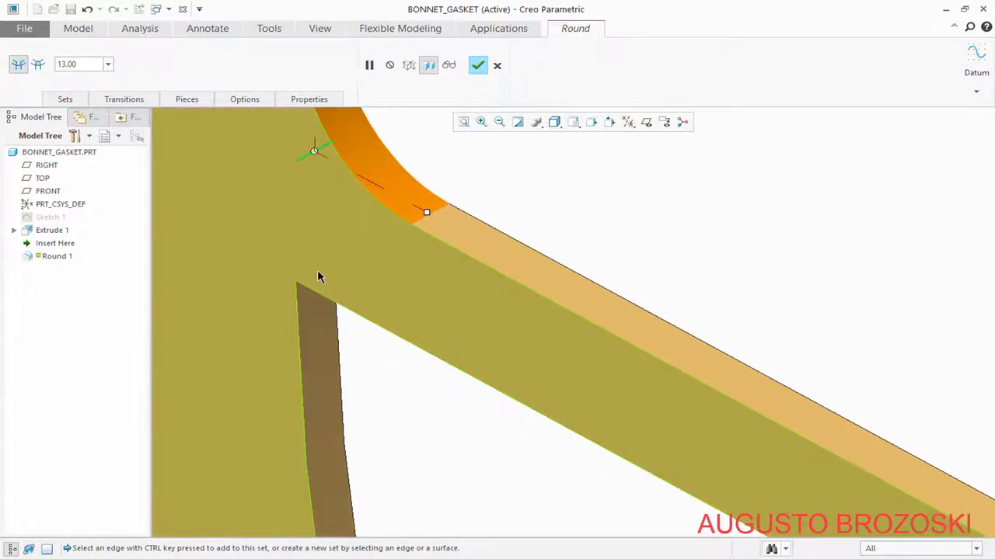
scroll(361, 345, down, 5)
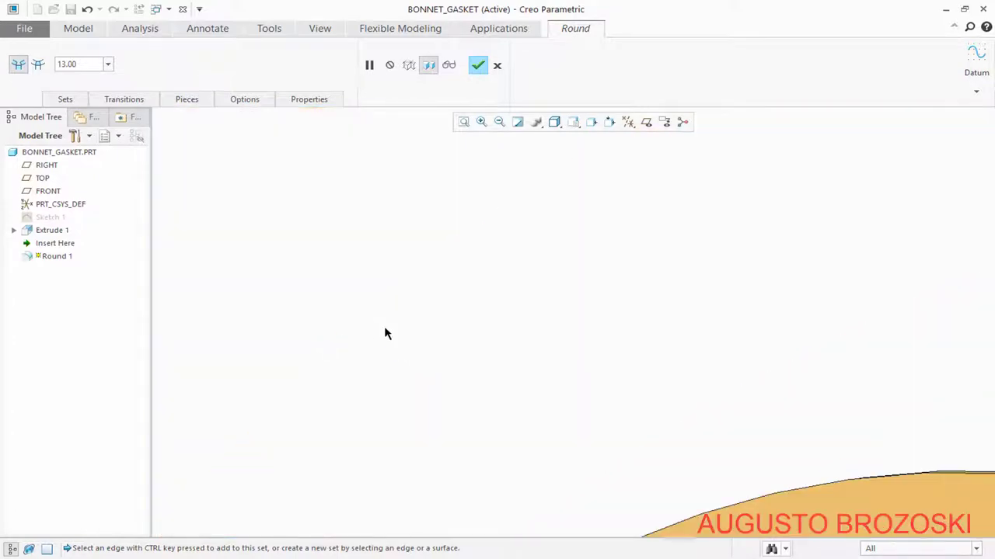
scroll(404, 458, up, 4)
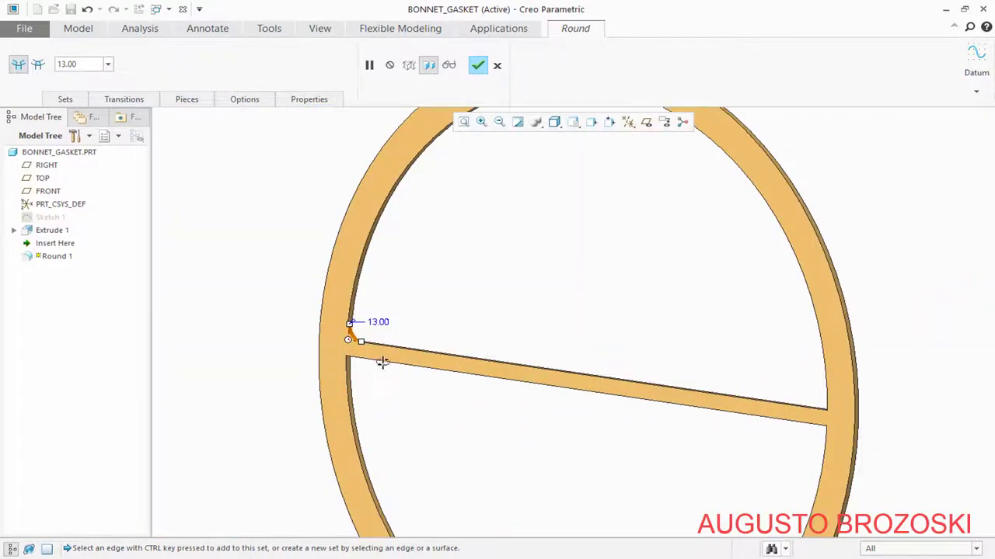
middle_drag(383, 362, 389, 355)
scroll(443, 394, down, 4)
scroll(402, 493, up, 6)
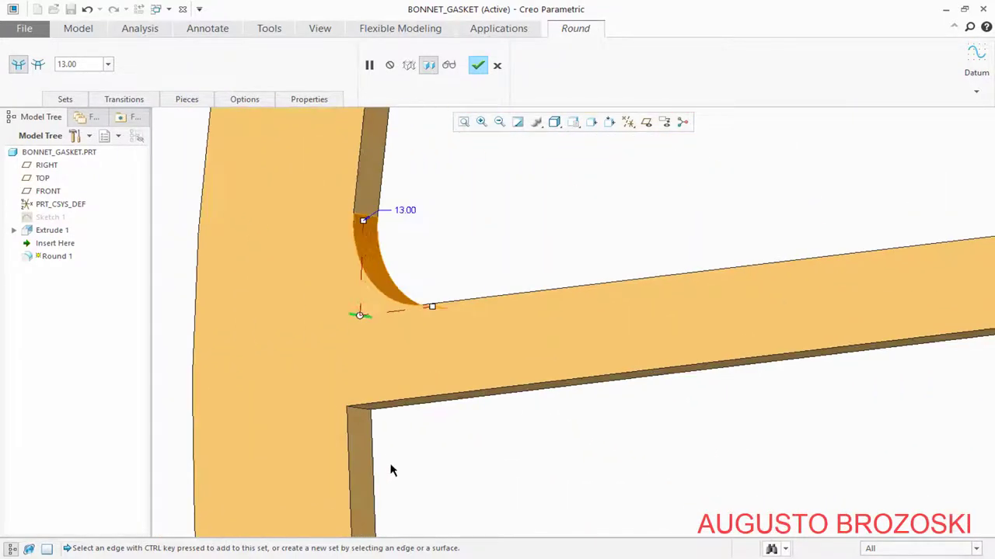
scroll(385, 455, up, 2)
scroll(342, 374, down, 7)
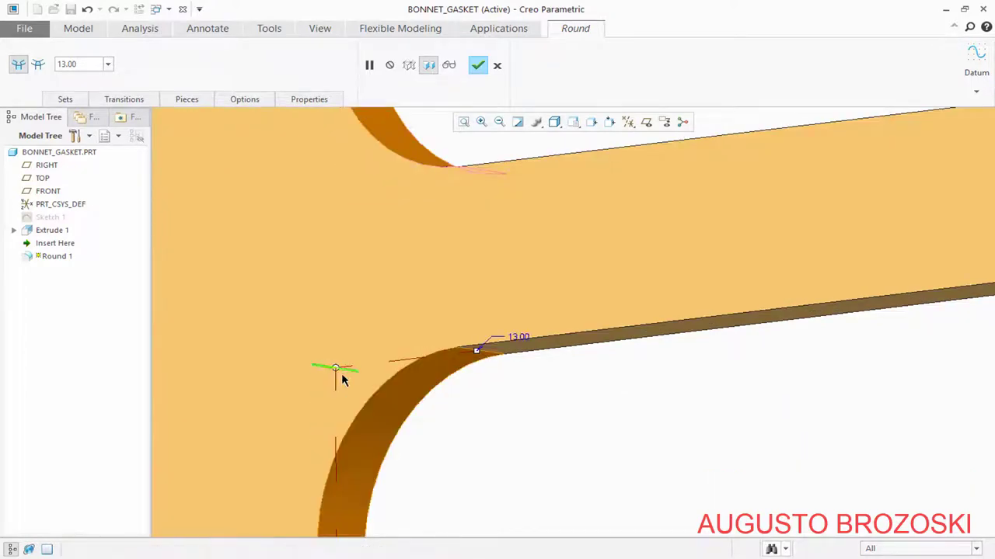
- Add both corner edges at the opposite end of the bar to the 13 mm round and complete the feature
middle_drag(629, 343, 761, 333)
scroll(688, 337, up, 3)
scroll(486, 355, up, 3)
scroll(433, 345, up, 4)
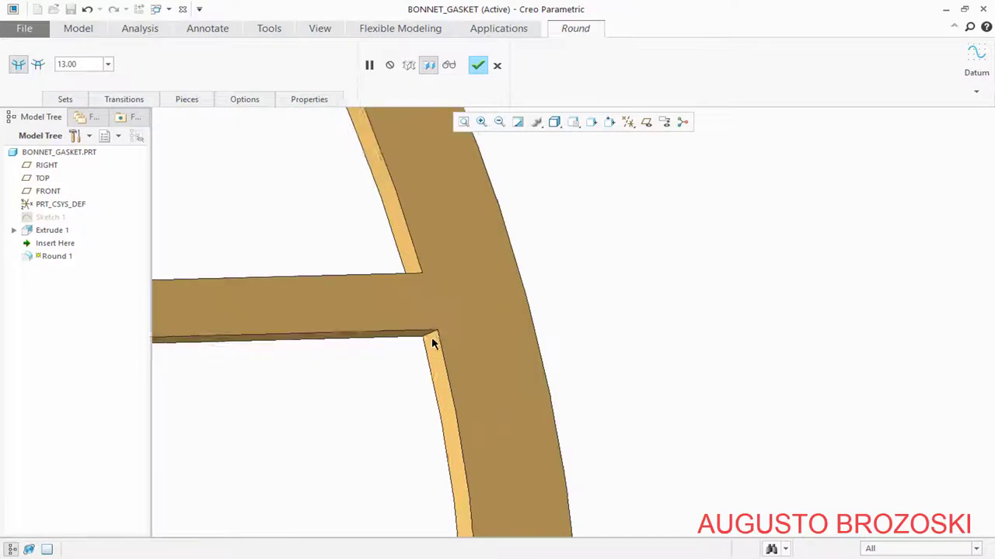
click(435, 335)
scroll(435, 335, down, 3)
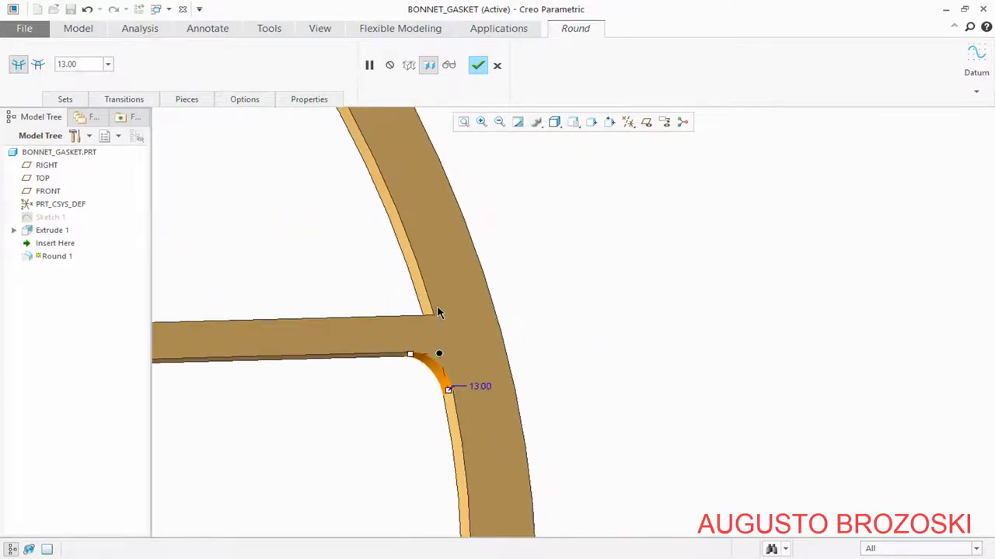
mouse_move(437, 305)
middle_down()
mouse_move(455, 352)
mouse_move(429, 324)
mouse_move(433, 303)
middle_up()
ctrl+click(434, 303)
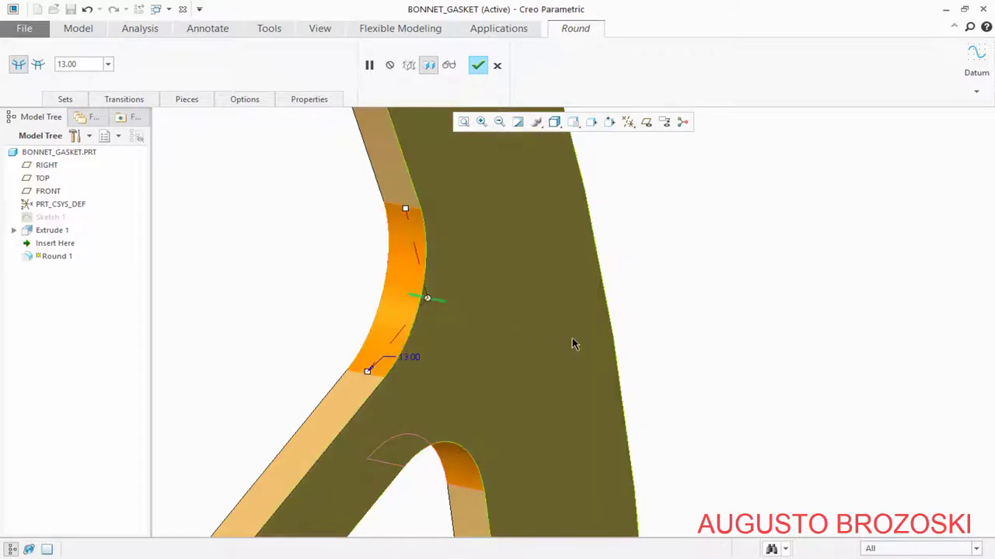
scroll(599, 354, down, 6)
scroll(493, 478, up, 3)
scroll(509, 513, down, 3)
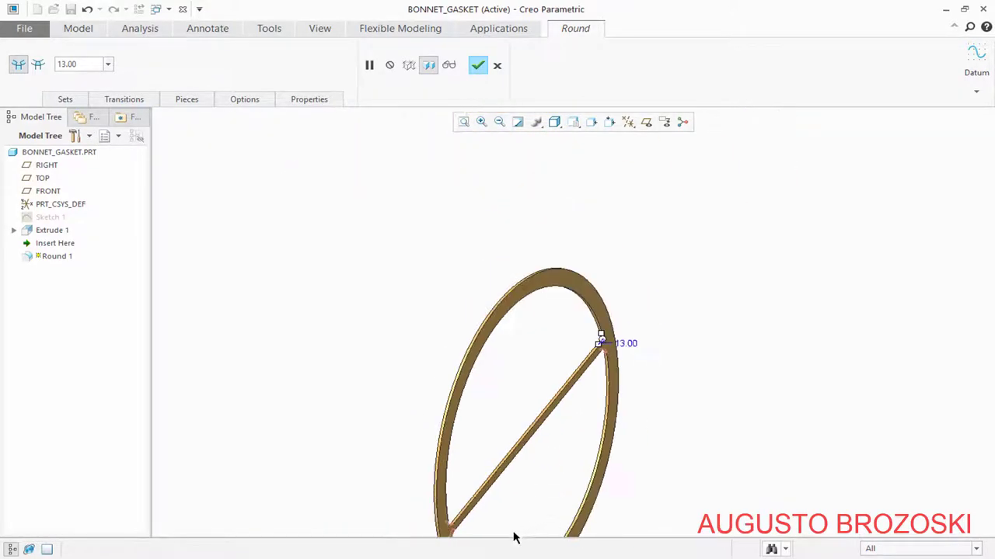
scroll(474, 447, up, 2)
click(477, 65)
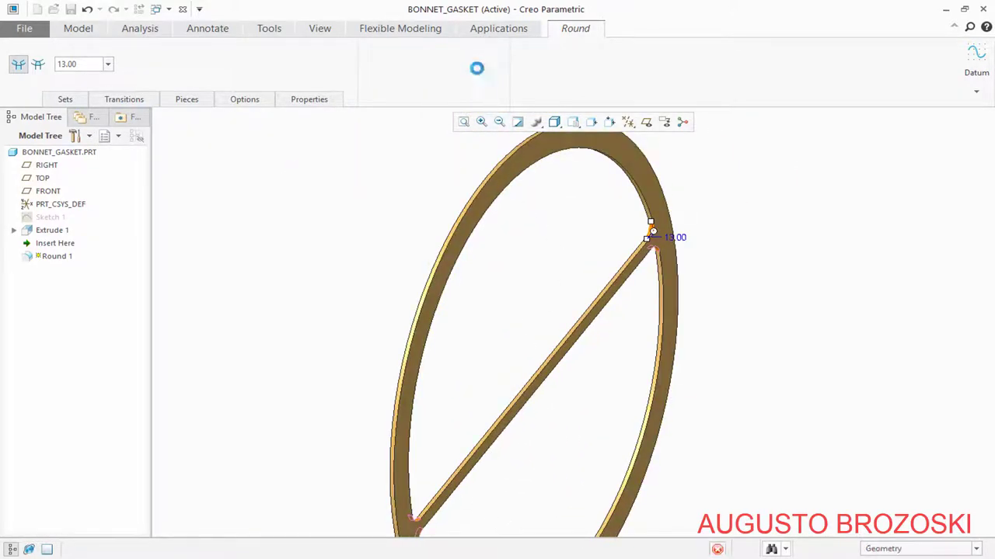
- Restore the saved view orientation, save the bonnet gasket part and clear the selection
click(573, 124)
click(577, 148)
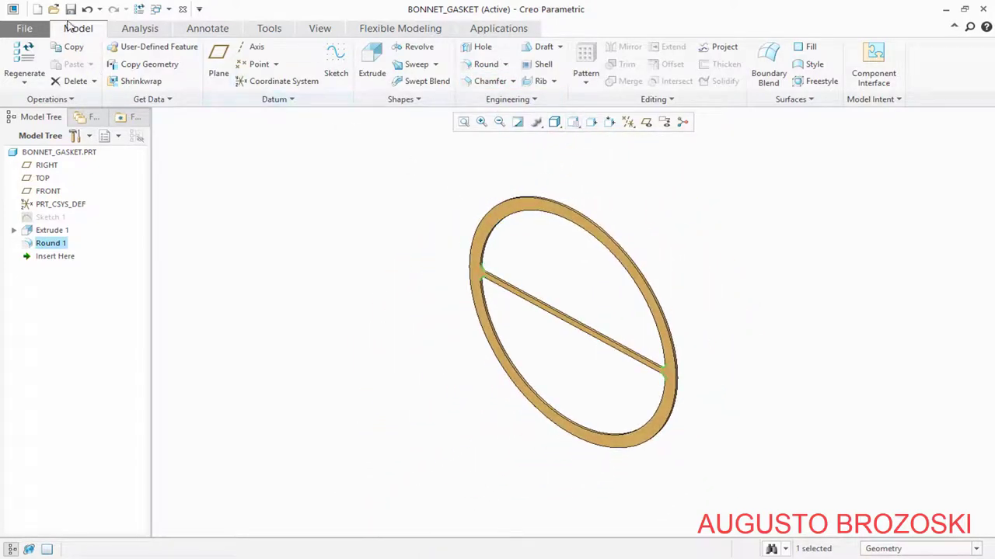
click(70, 9)
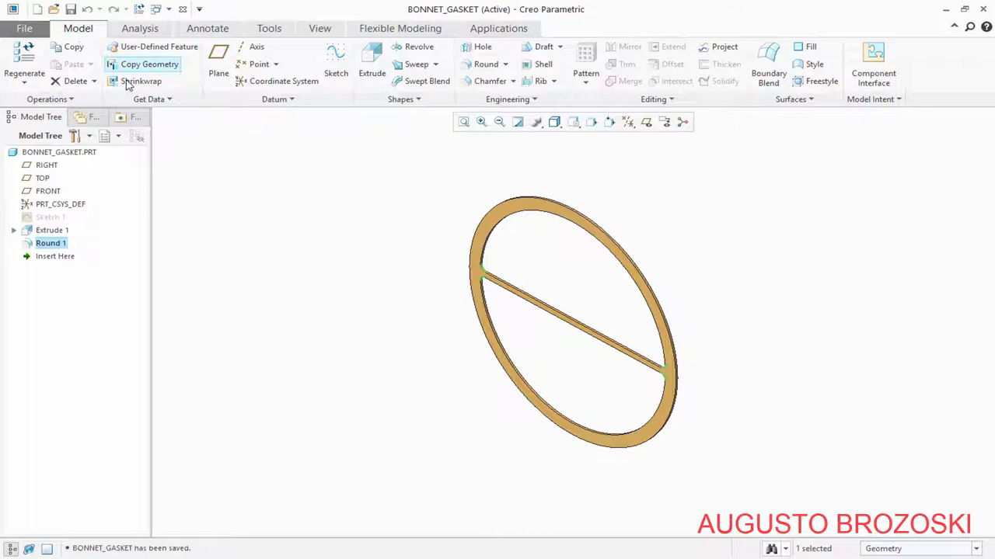
click(163, 122)
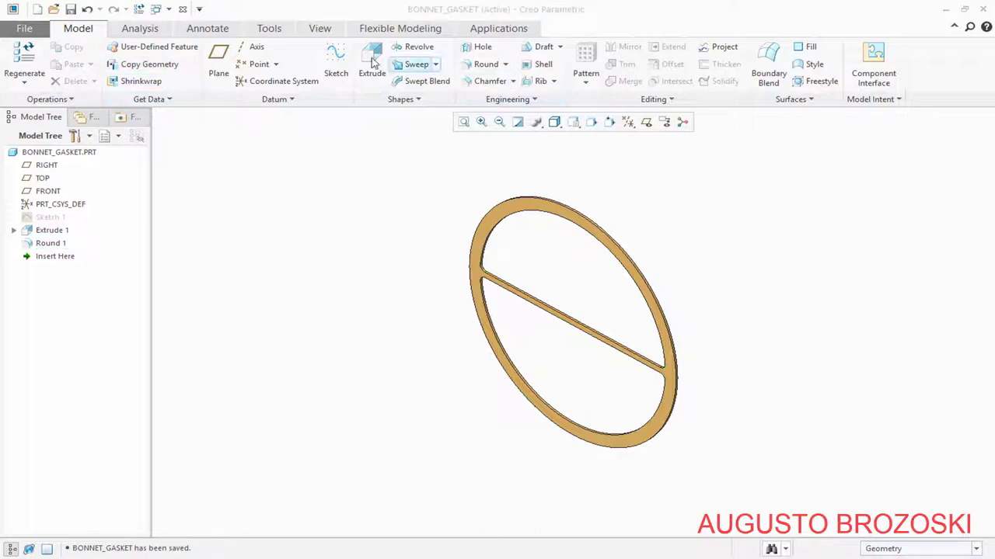
- Switch to the HEAT_EXCHANGER_ASSEMBLY.ASM window
click(321, 29)
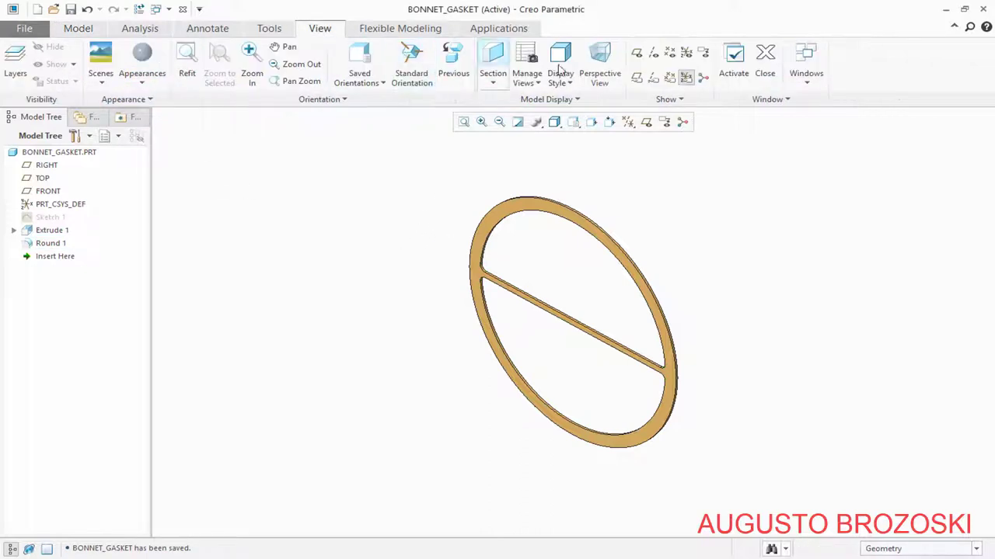
click(804, 76)
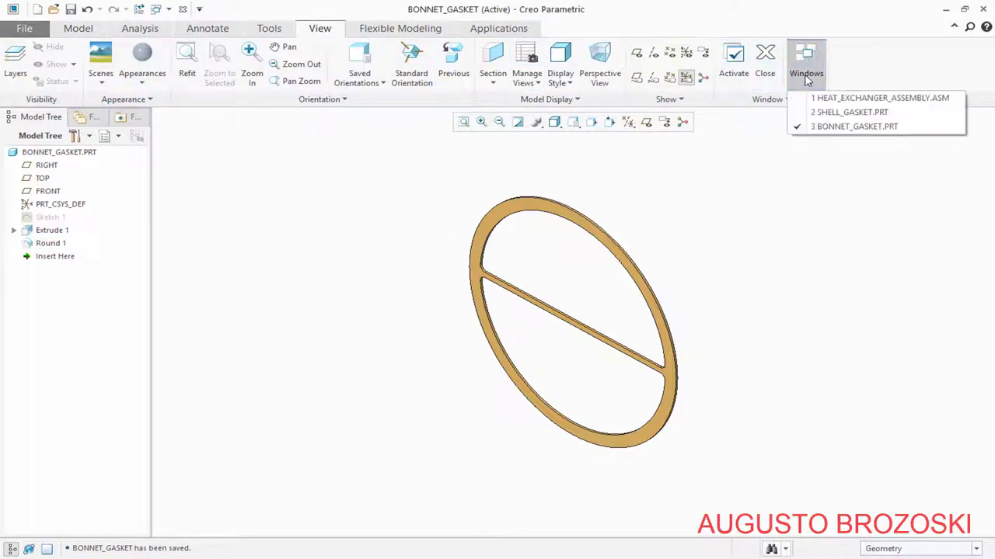
click(843, 99)
- Insert shell_gasket.prt into the assembly and move it close to the shell's large bolted flange
scroll(403, 422, up, 5)
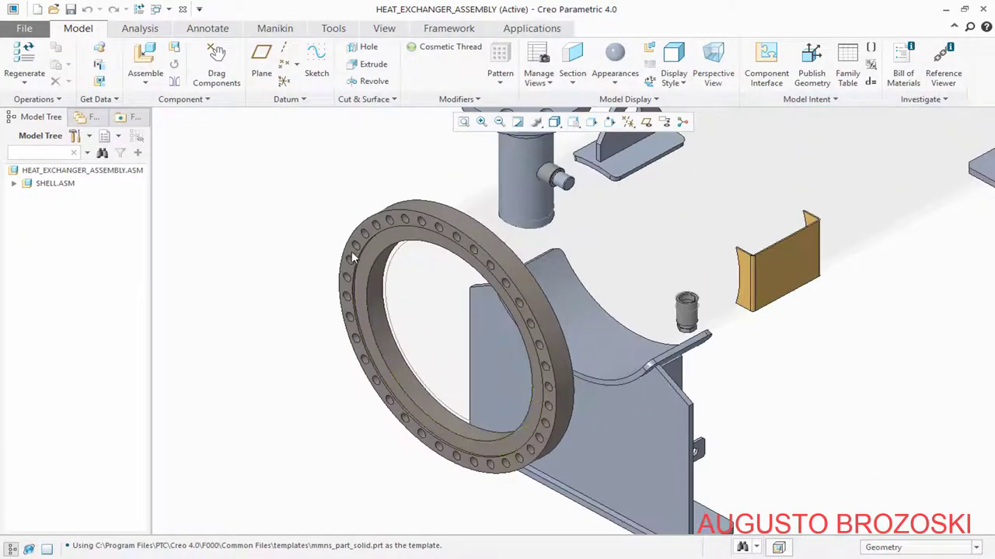
click(146, 56)
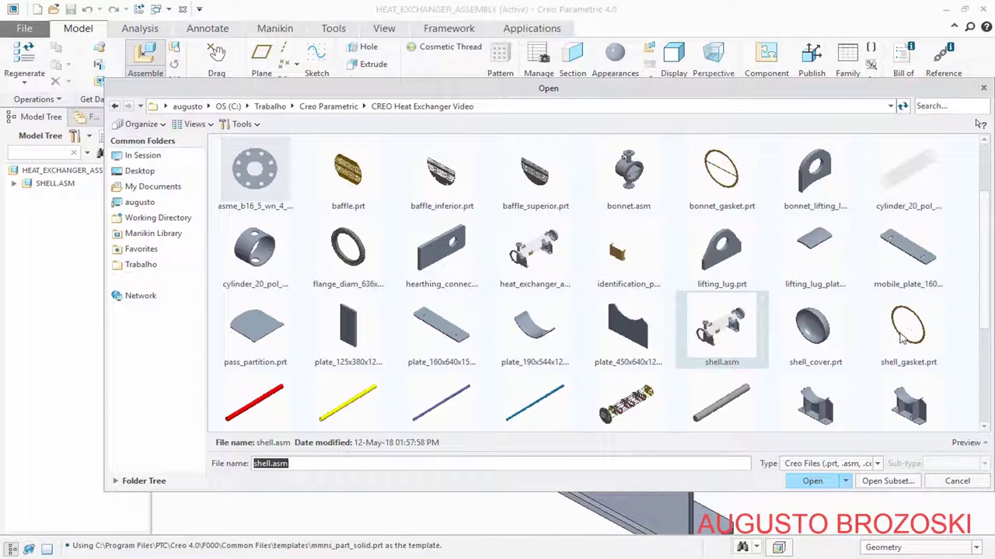
click(911, 332)
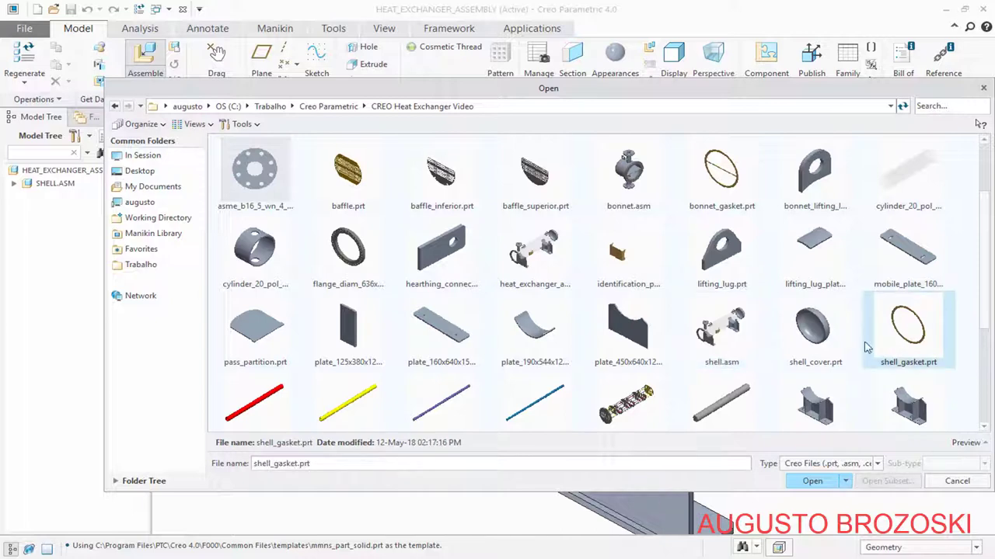
click(812, 481)
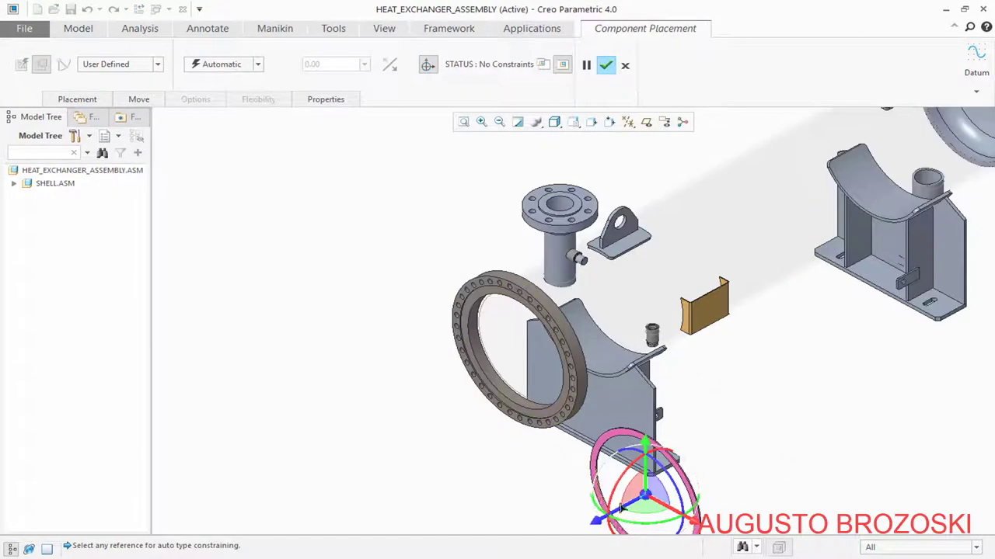
drag(691, 522, 491, 357)
scroll(432, 358, down, 2)
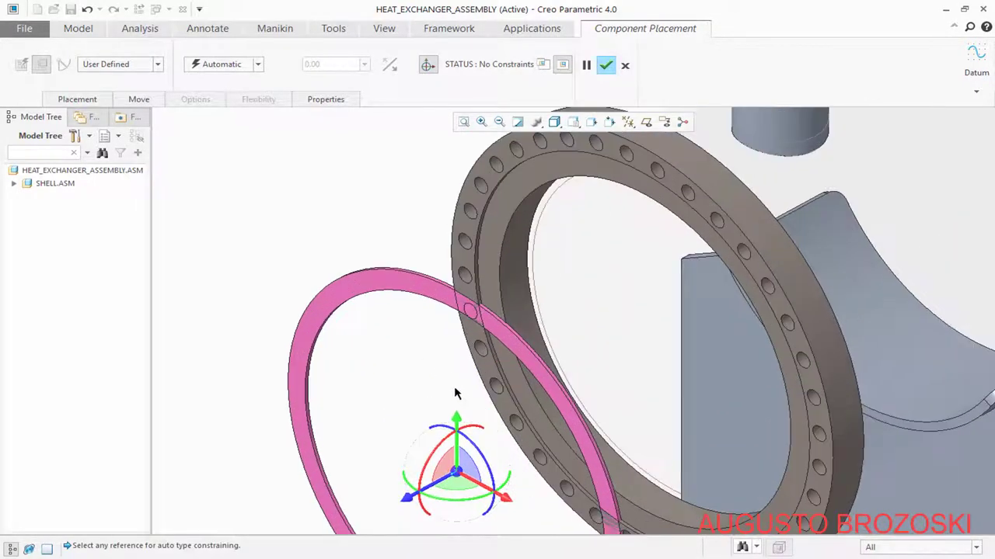
- Make the shell gasket's flat face coincident with the recessed seating face of the shell's large bolted flange
click(88, 102)
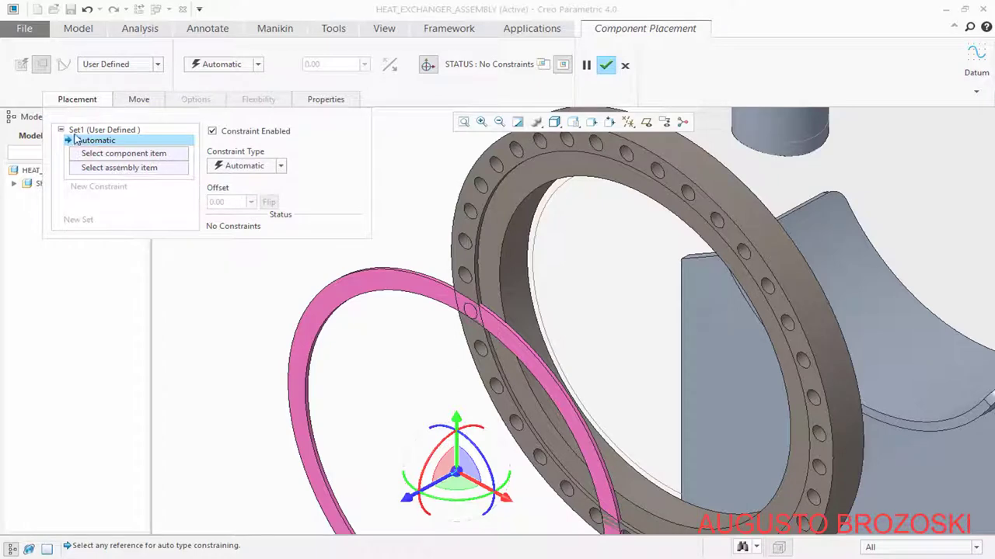
scroll(382, 329, down, 10)
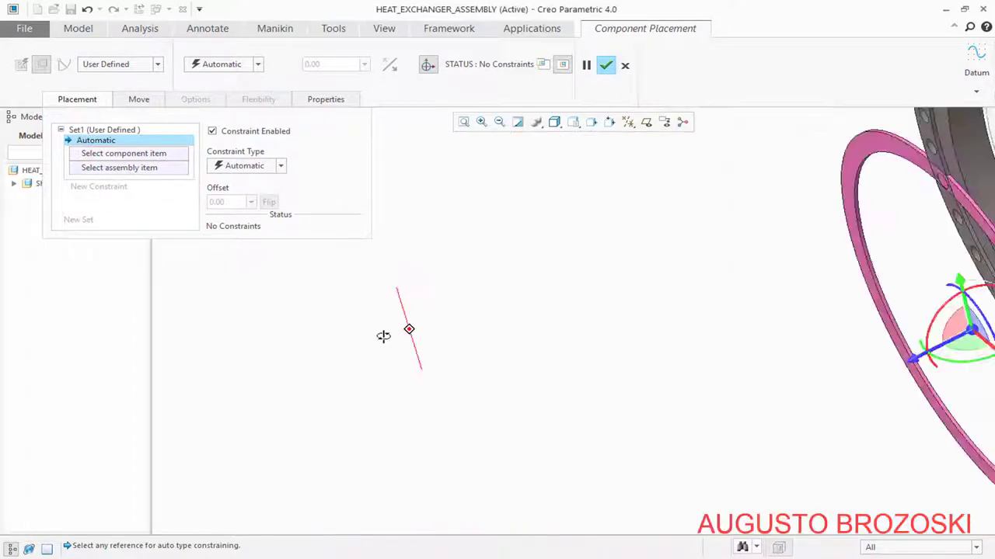
scroll(581, 299, up, 10)
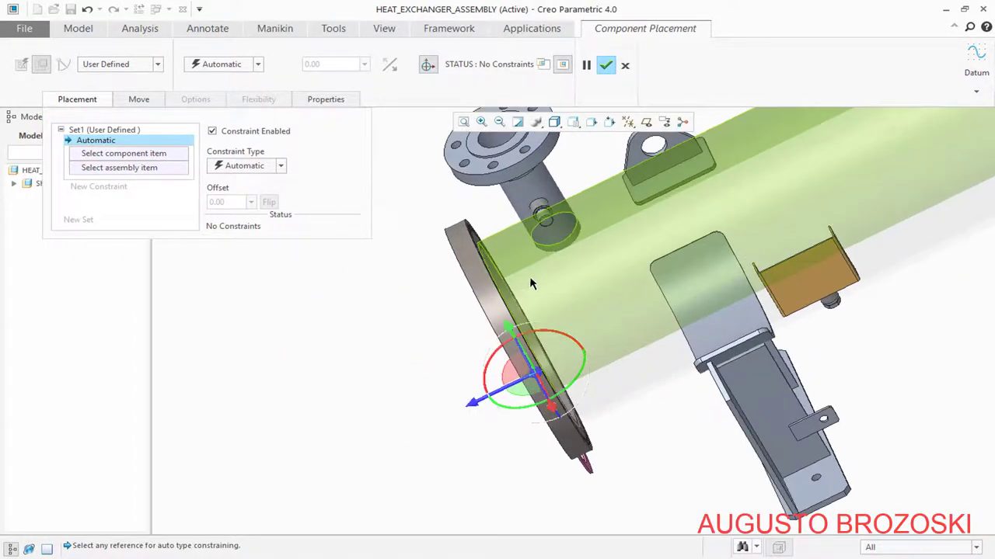
scroll(674, 180, up, 10)
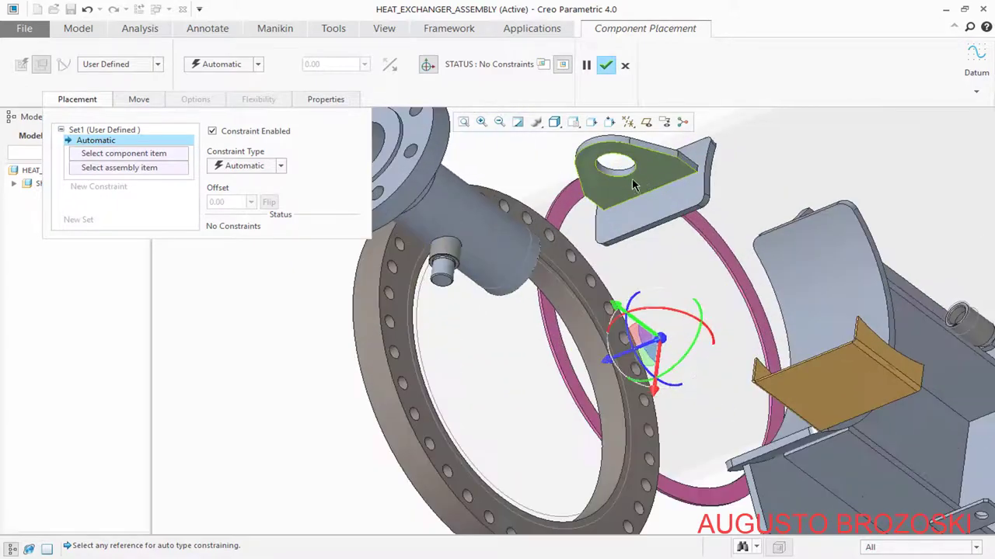
scroll(488, 217, down, 10)
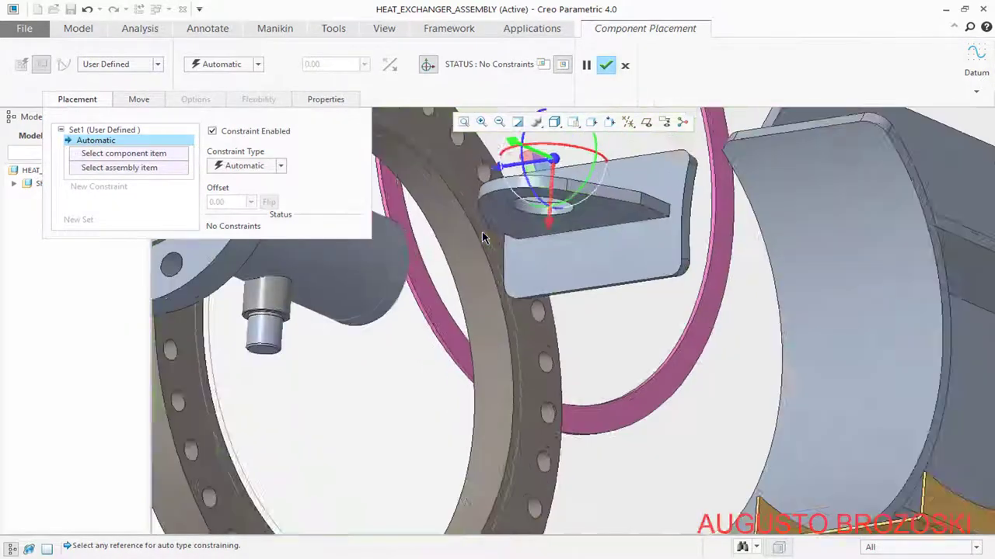
scroll(474, 210, up, 6)
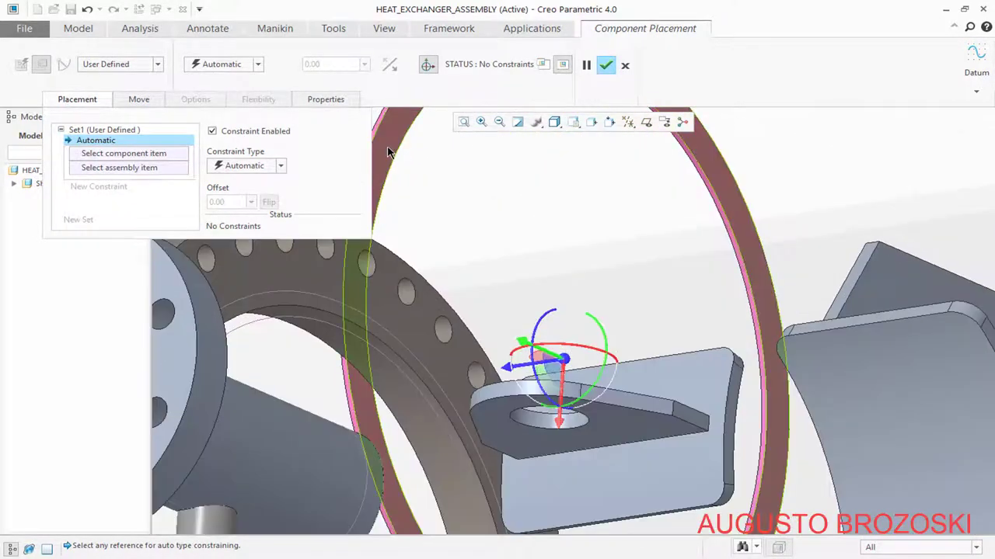
click(388, 152)
scroll(422, 204, down, 8)
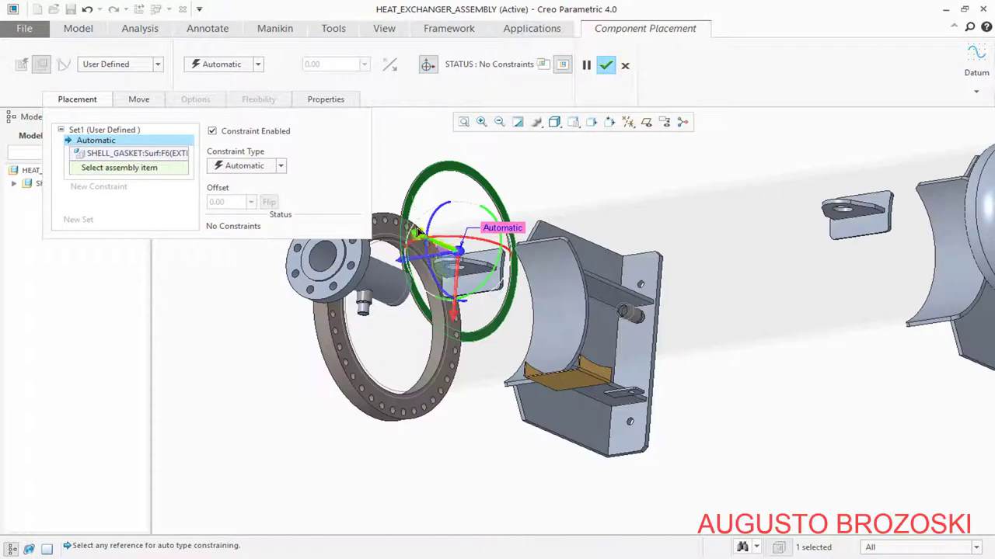
scroll(326, 296, up, 8)
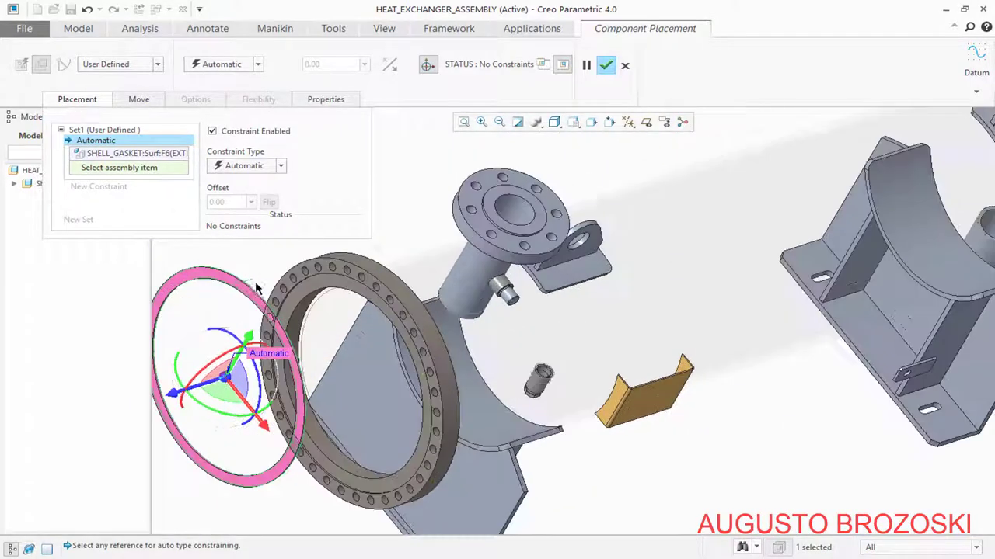
scroll(285, 303, up, 3)
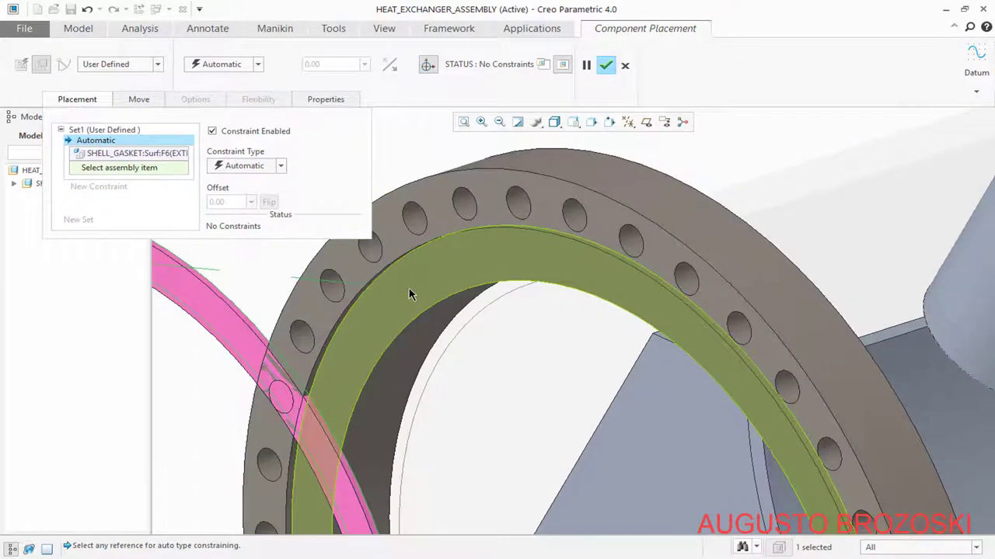
click(409, 288)
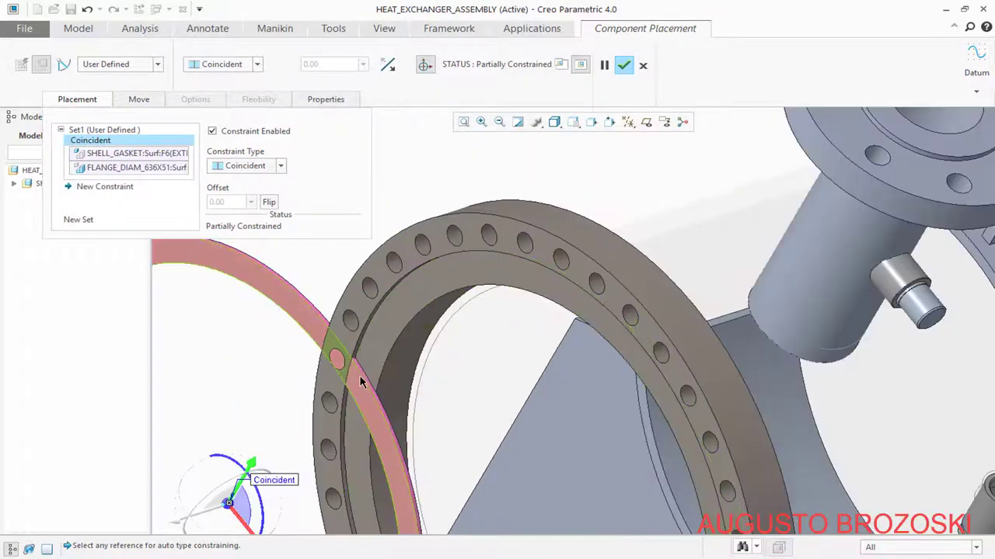
- Make the gasket's outer cylindrical surface coincident with the shell flange's outer cylindrical surface and complete the gasket placement
scroll(345, 322, down, 3)
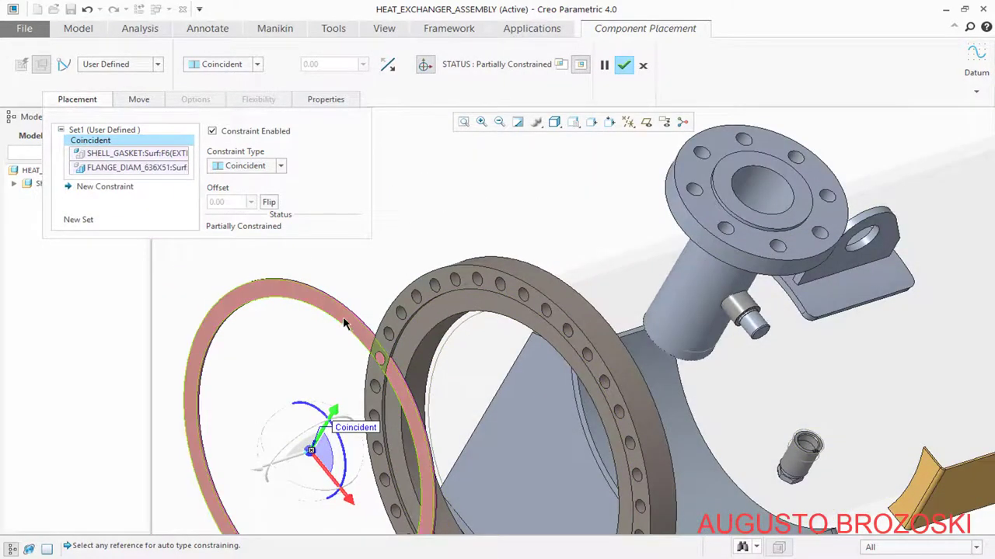
scroll(342, 316, up, 3)
scroll(343, 316, up, 4)
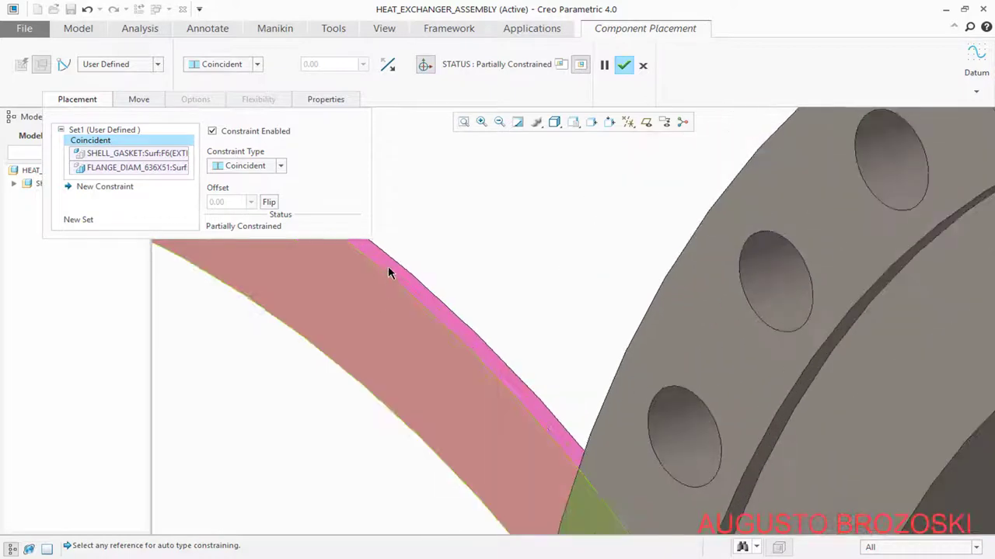
click(388, 268)
scroll(372, 281, down, 4)
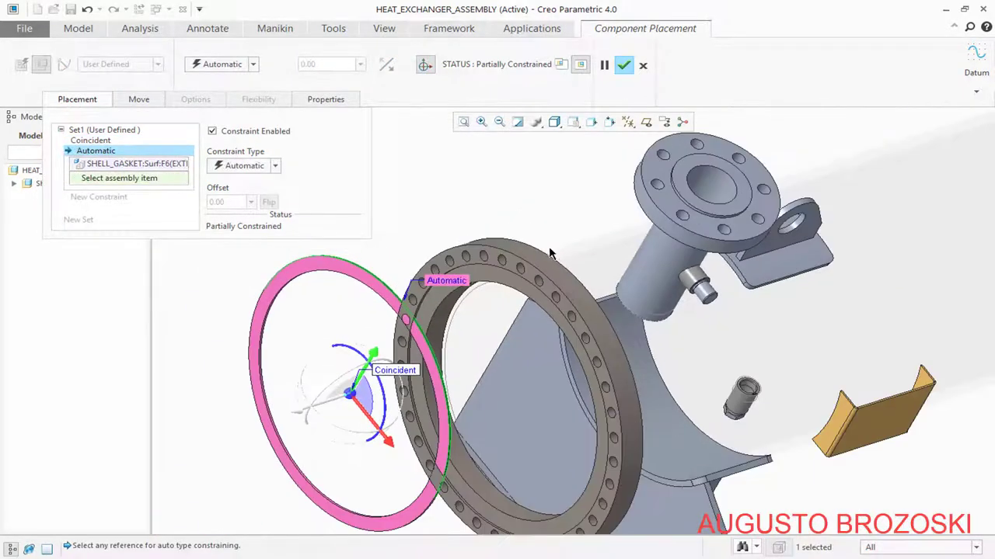
scroll(528, 254, up, 3)
scroll(528, 254, up, 2)
click(434, 268)
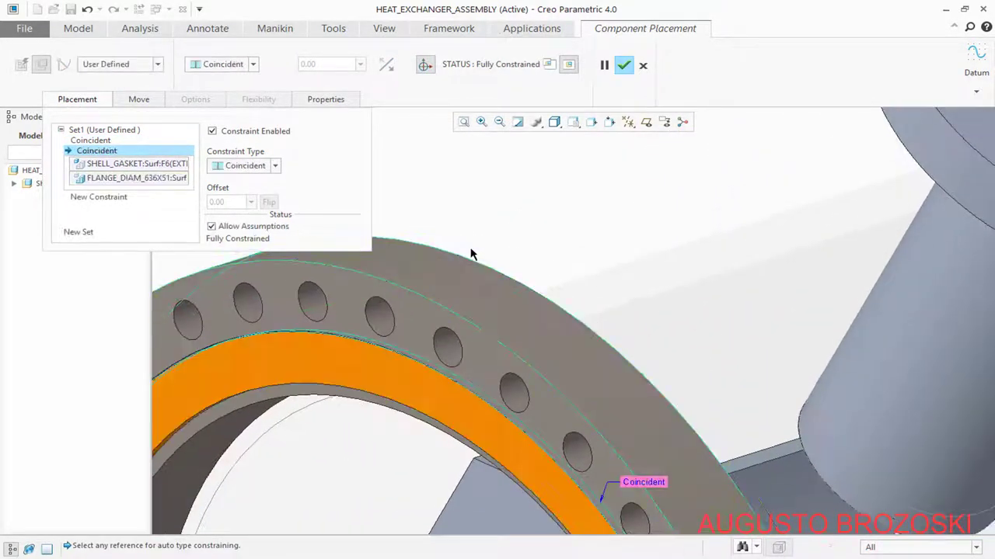
scroll(480, 268, down, 4)
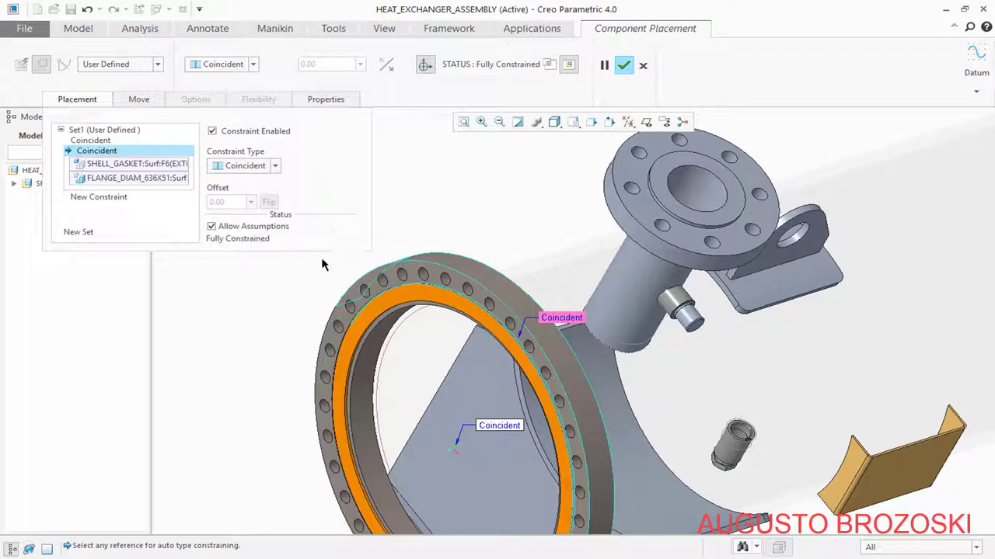
click(623, 66)
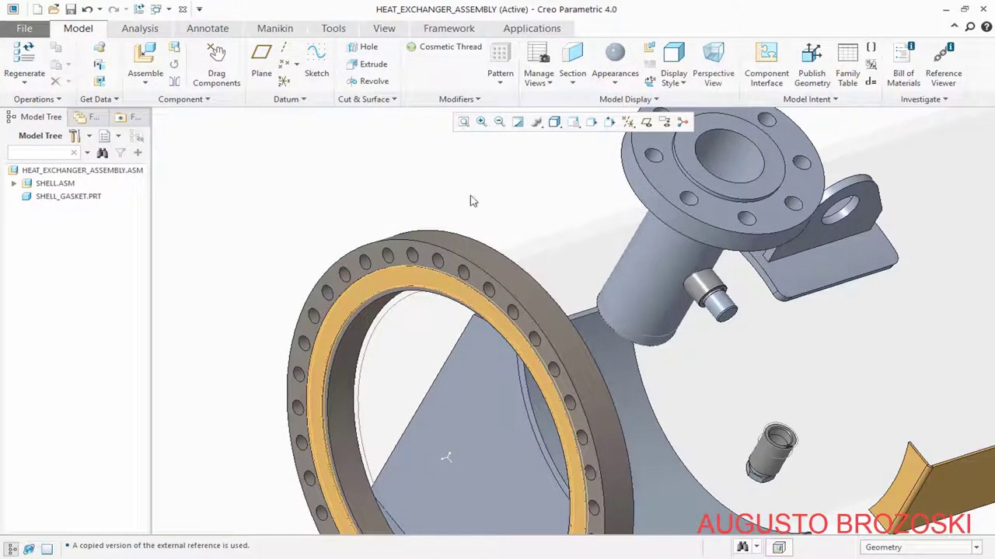
- Restore the saved view orientation showing the whole model and save the heat exchanger assembly
click(573, 122)
click(591, 136)
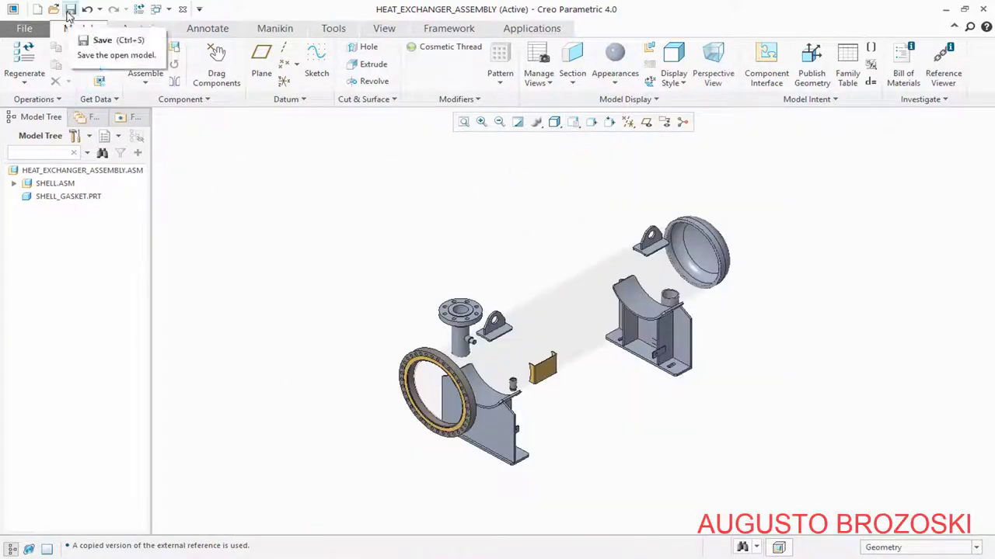
click(70, 9)
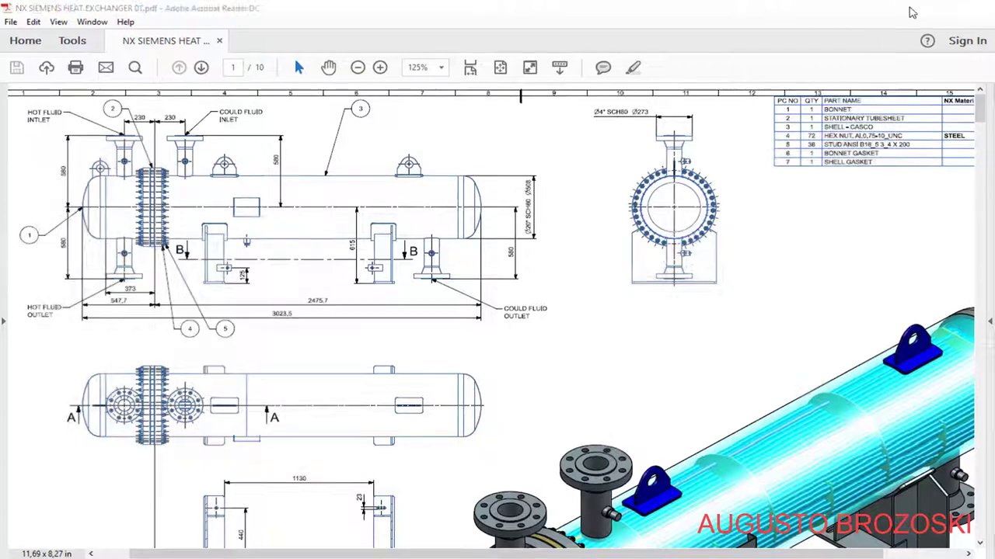
- Return from the PDF drawing to Creo, insert stationary_tubesheet.asm into the assembly and move it in front of the shell flange
click(912, 11)
click(145, 61)
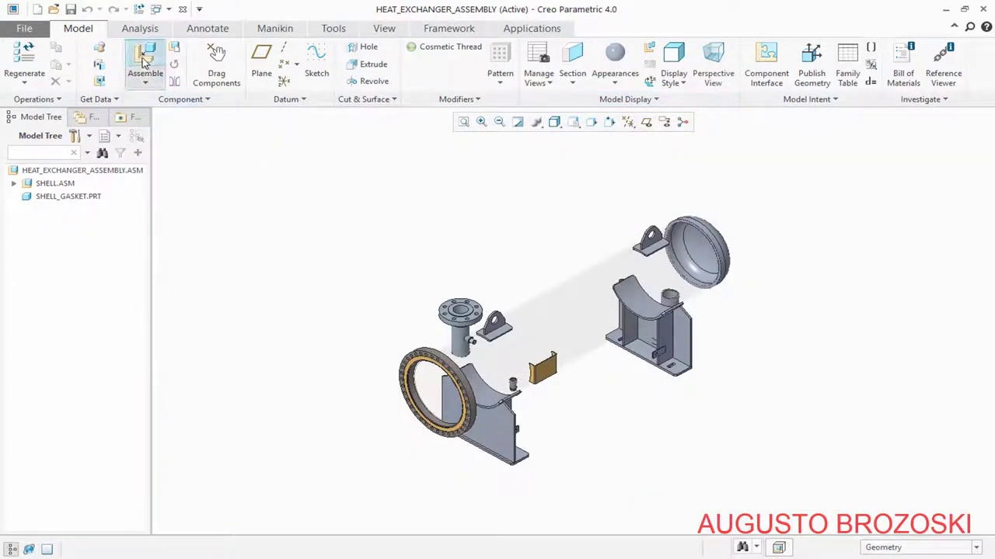
scroll(644, 356, down, 3)
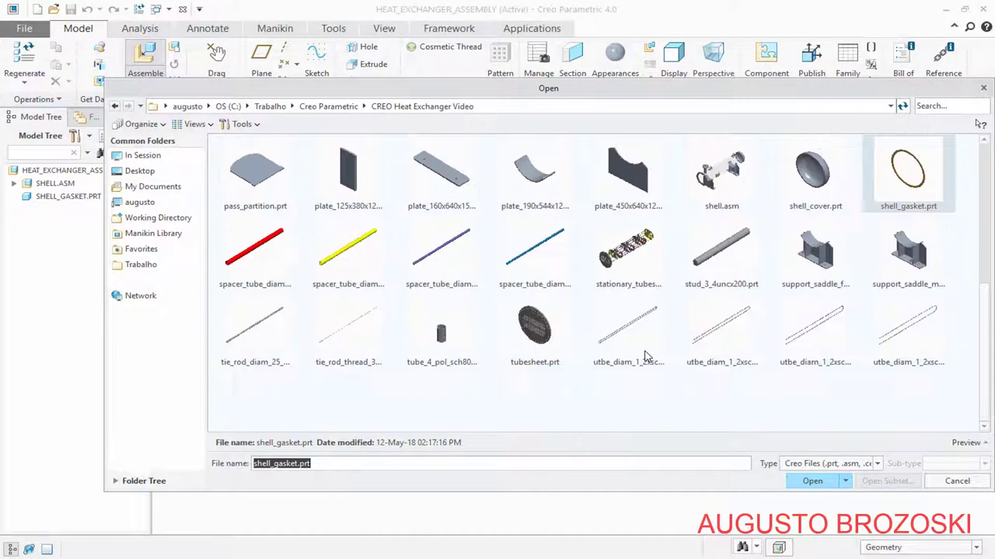
click(631, 249)
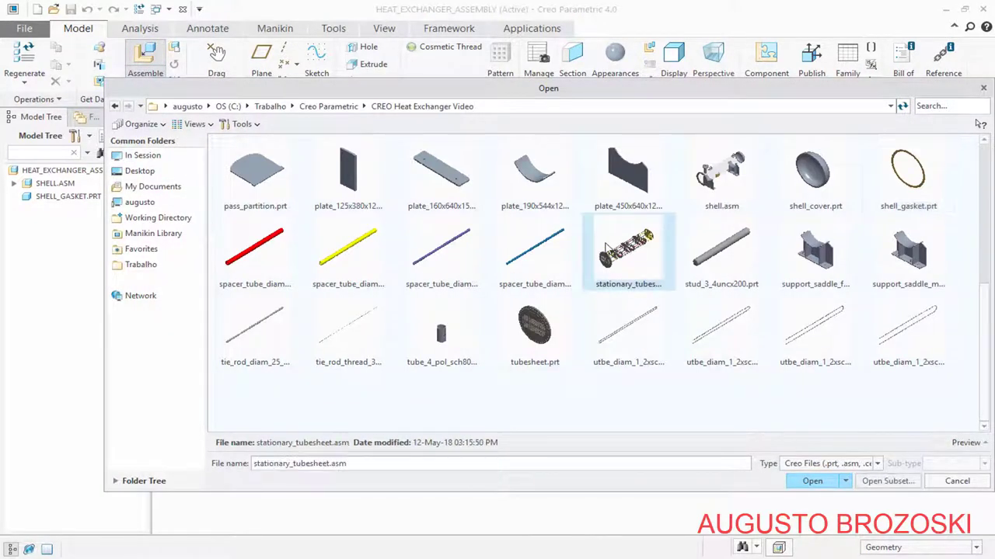
click(812, 480)
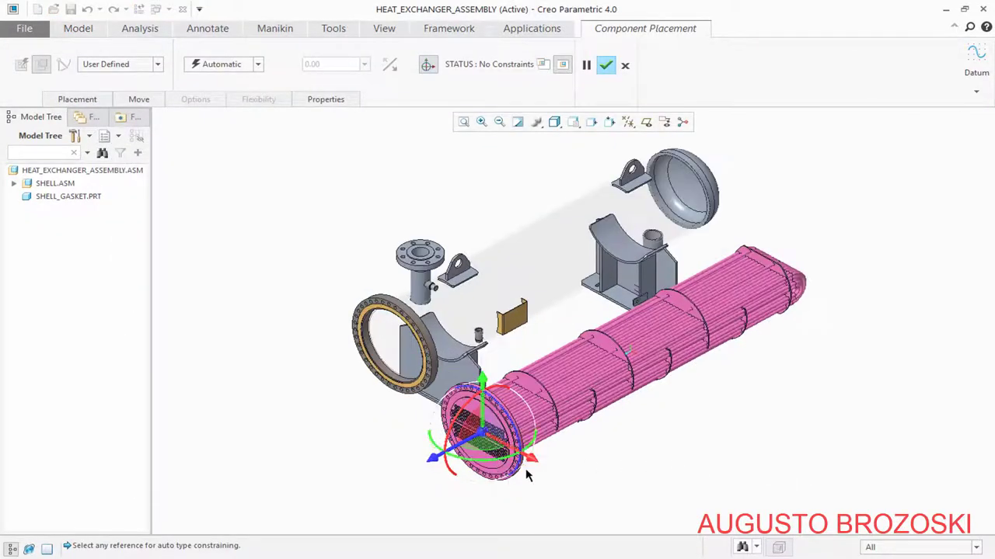
scroll(526, 471, down, 2)
middle_drag(484, 442, 311, 318)
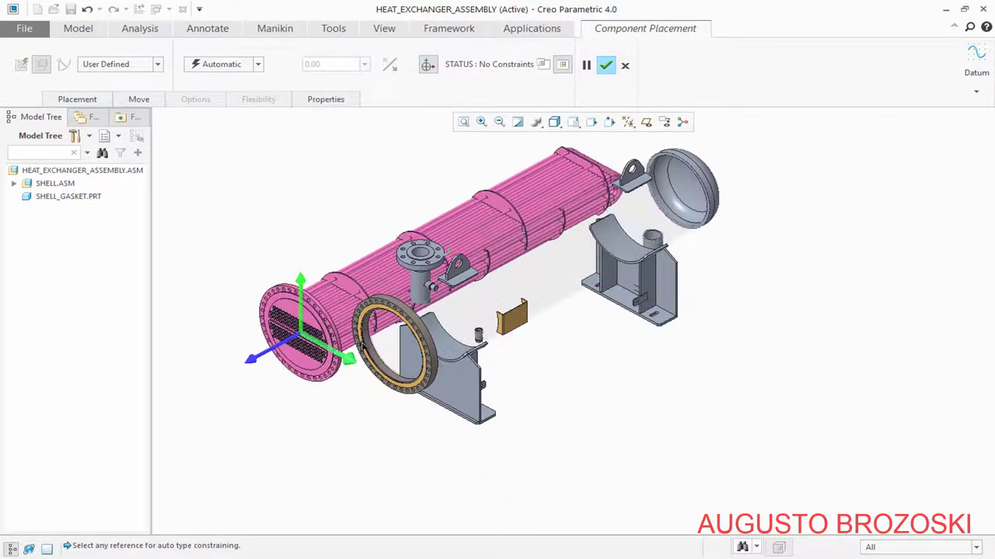
scroll(296, 307, down, 3)
scroll(296, 306, down, 1)
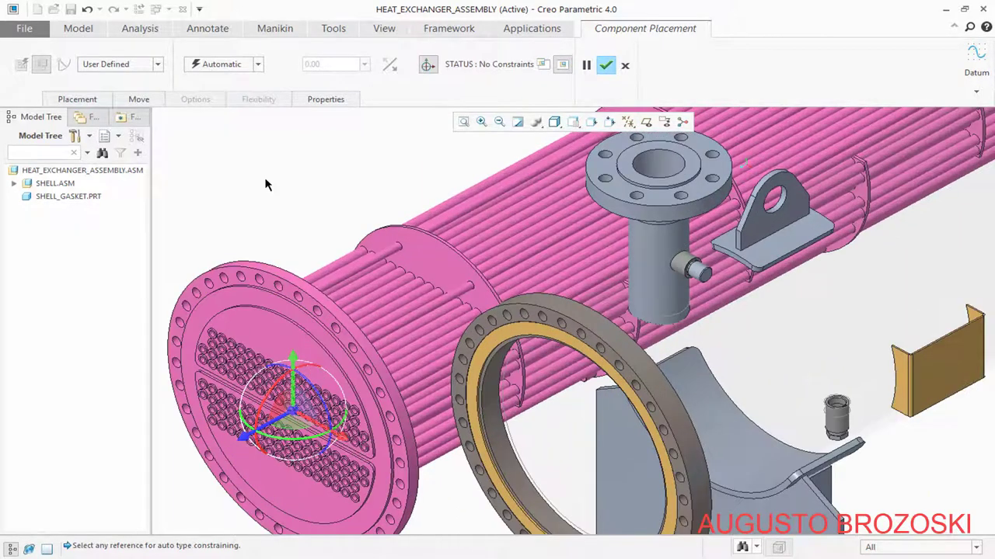
- Make the tubesheet's seating face on the tube side coincident with the exposed flat face of the shell gasket
click(77, 100)
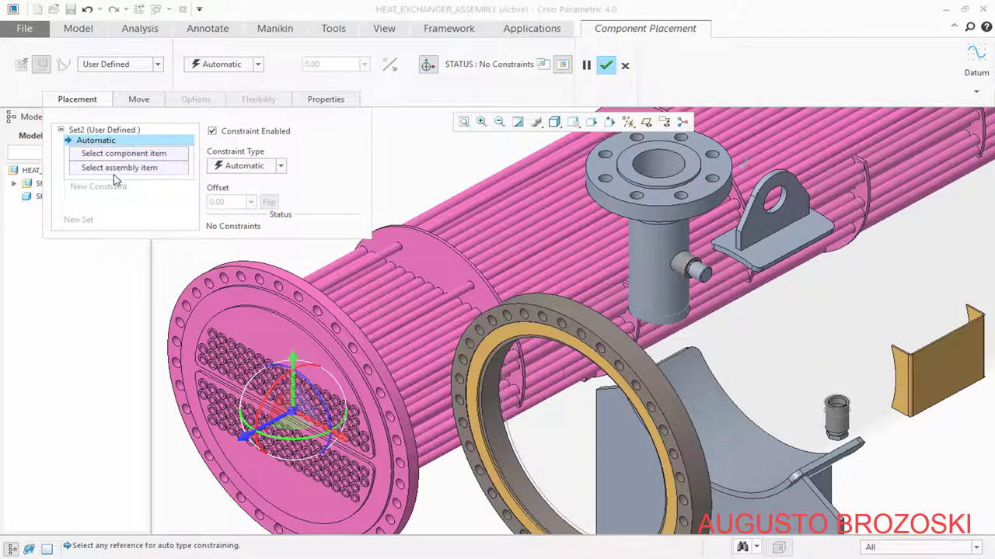
scroll(435, 324, up, 2)
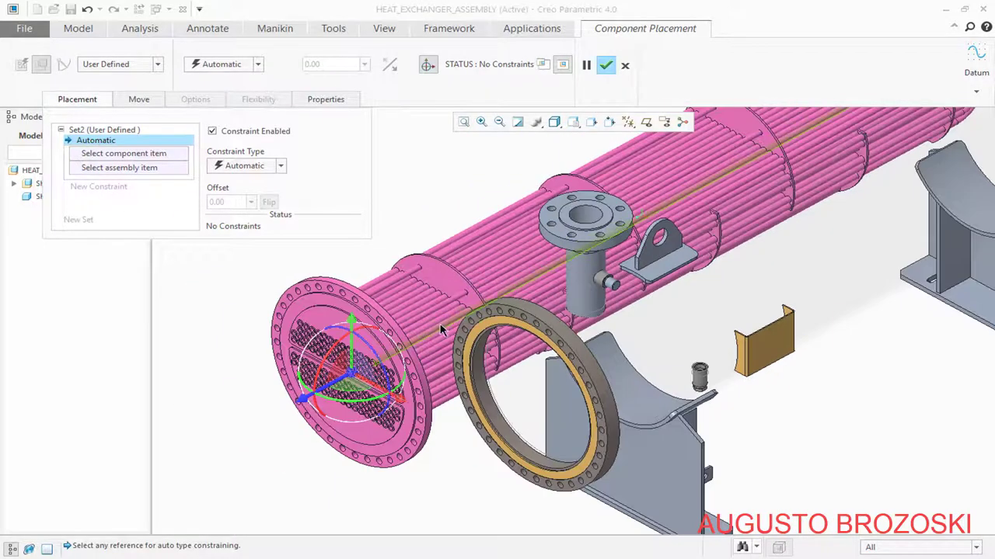
middle_drag(435, 324, 373, 272)
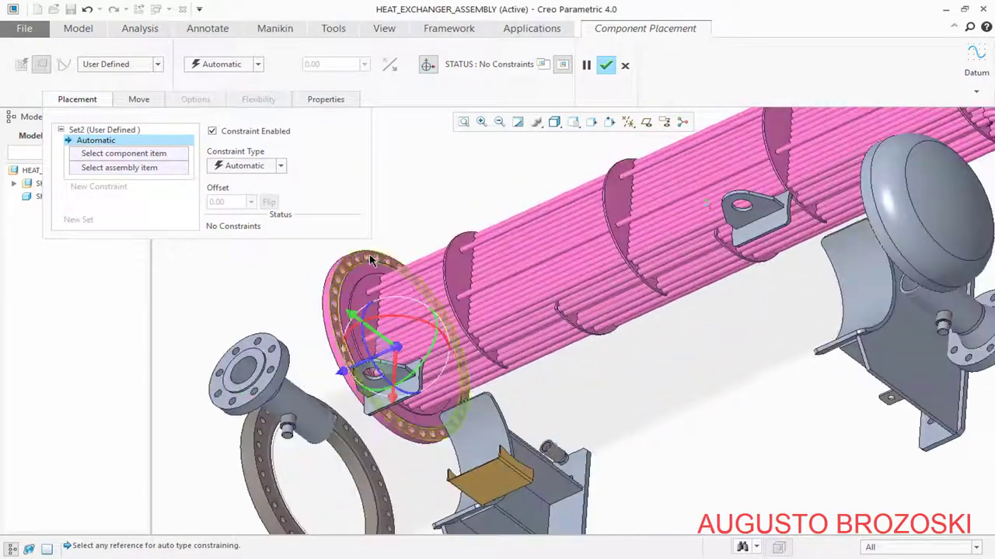
scroll(381, 259, down, 3)
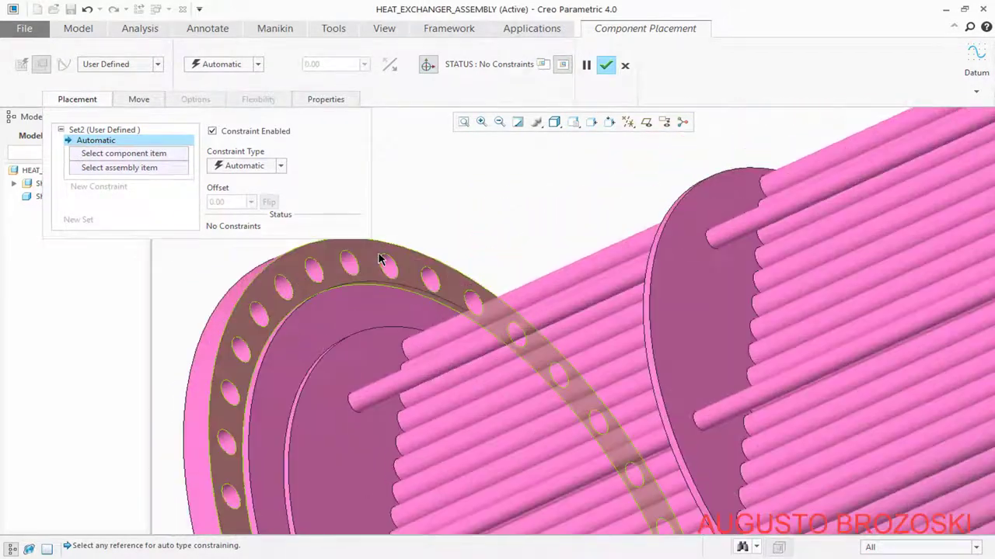
click(346, 316)
scroll(342, 320, up, 5)
middle_drag(334, 376, 436, 342)
scroll(464, 374, down, 5)
scroll(464, 374, down, 5)
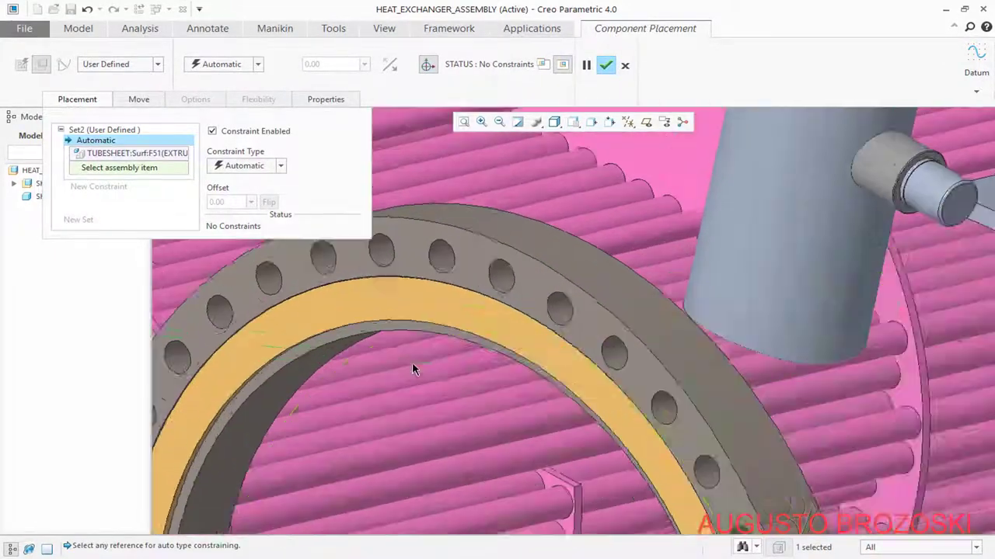
click(359, 290)
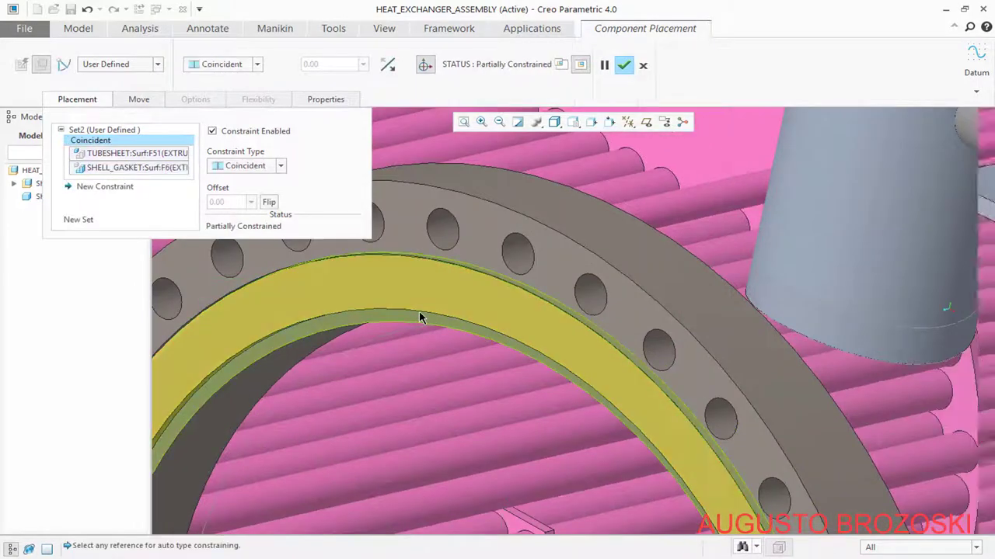
- Make the tubesheet's outer cylindrical surface coincident with the outer cylindrical surface of the shell flange
scroll(419, 327, up, 5)
scroll(417, 349, up, 5)
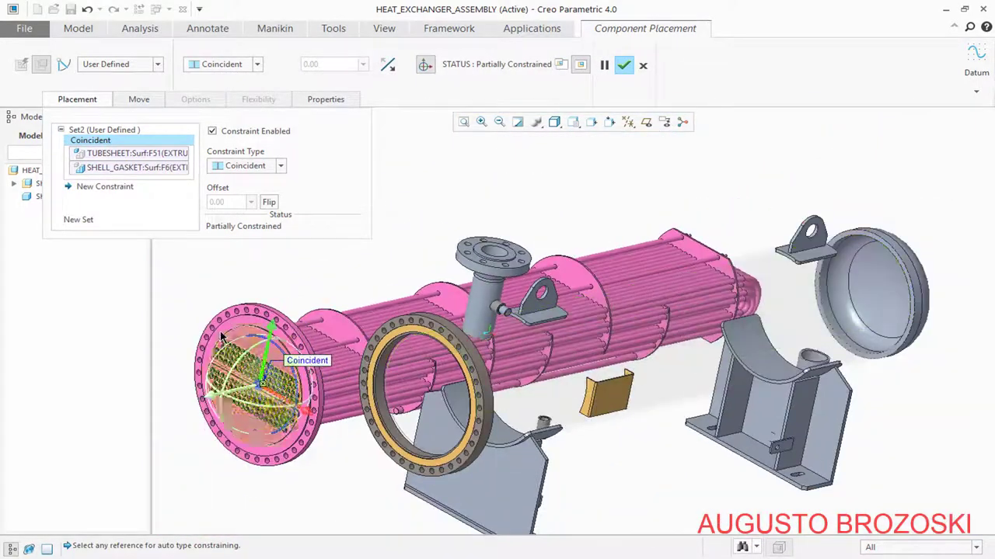
scroll(347, 282, down, 5)
scroll(348, 281, down, 3)
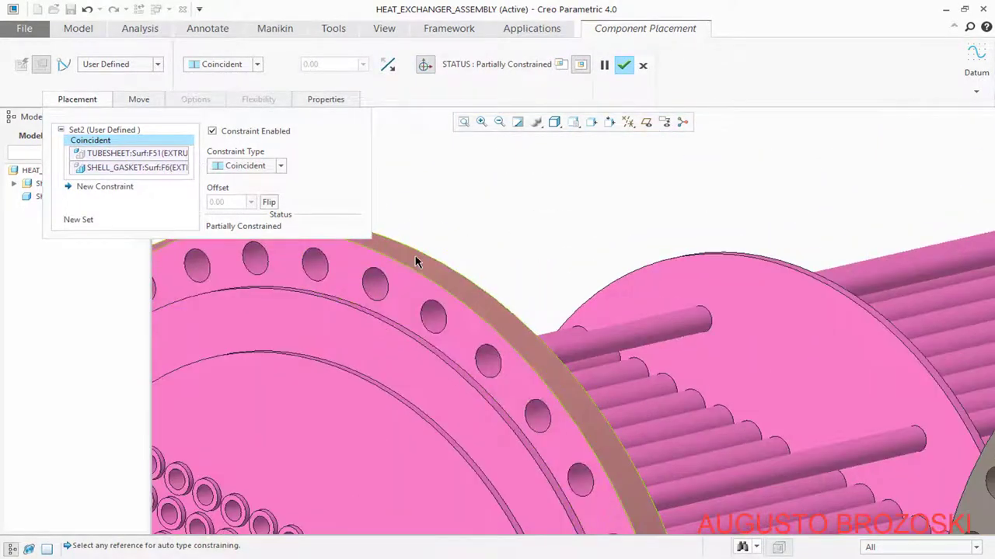
click(414, 256)
scroll(398, 302, up, 5)
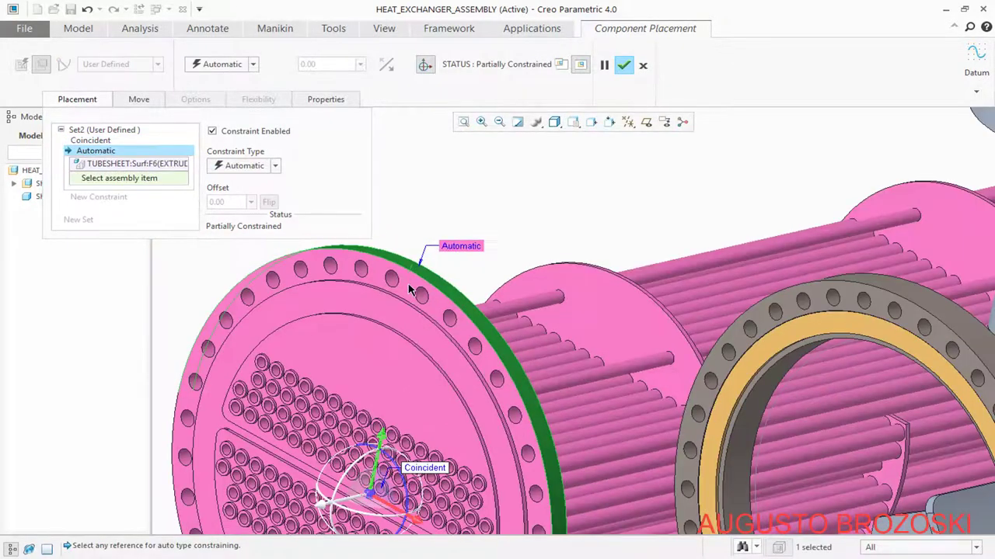
scroll(564, 292, down, 6)
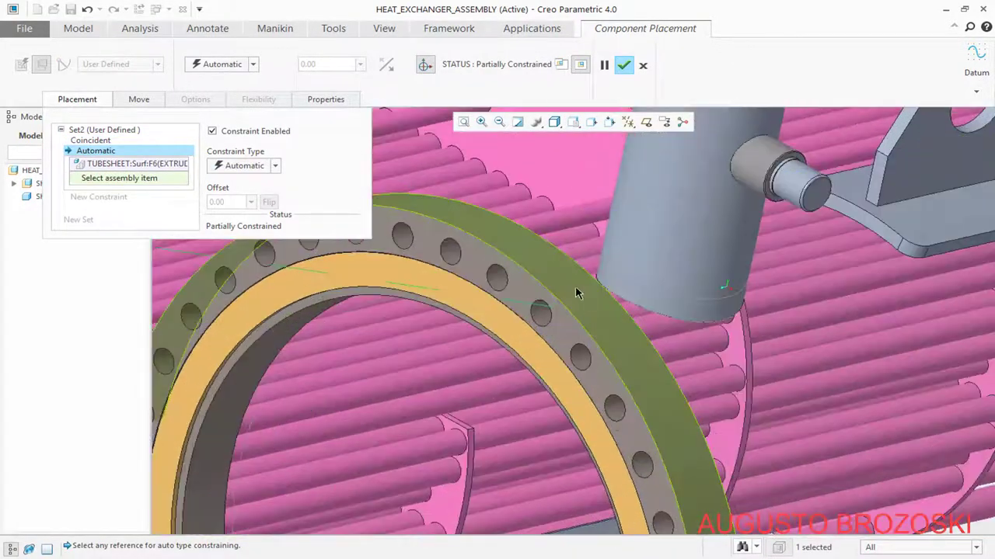
click(519, 255)
scroll(482, 295, up, 3)
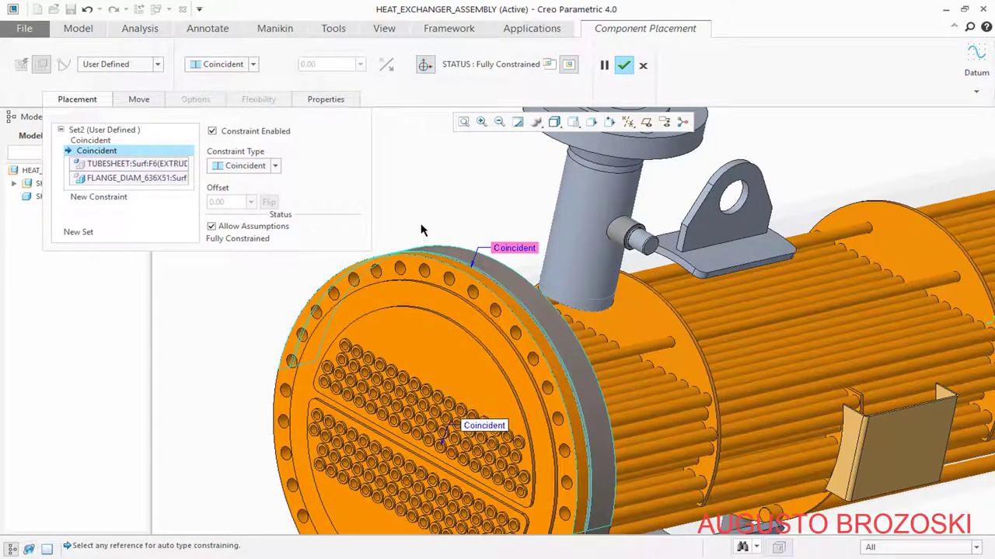
- Display the datum planes and disable constraint assumptions for the stationary tubesheet's placement
click(646, 122)
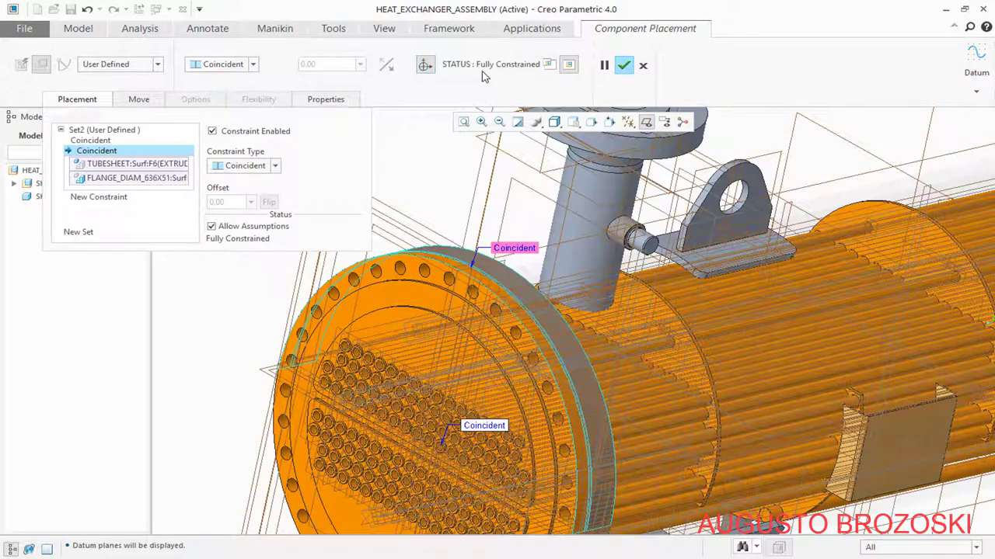
click(210, 226)
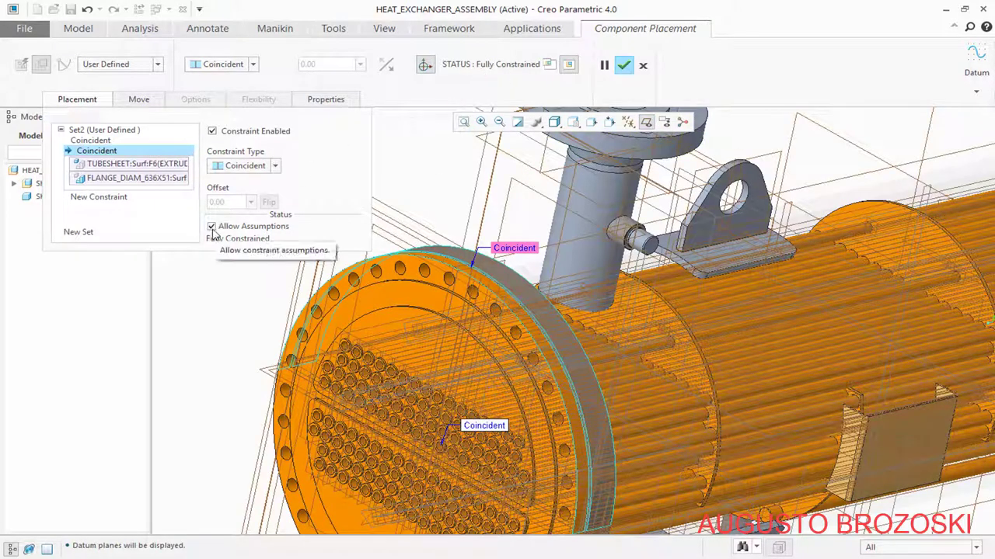
click(211, 227)
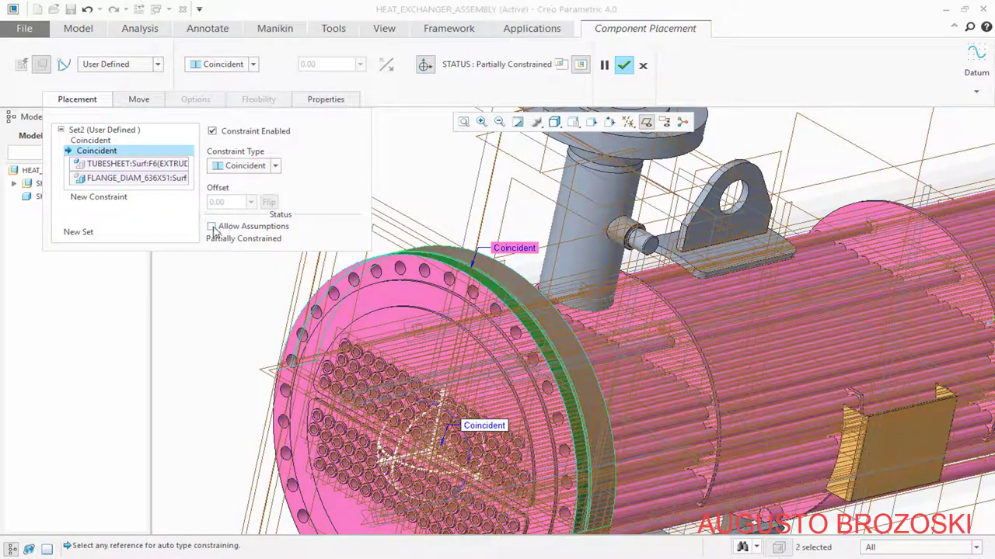
- Add a constraint making the tubesheet's RIGHT datum plane coincident with the assembly's ASM_RIGHT plane and accept the placement
click(99, 197)
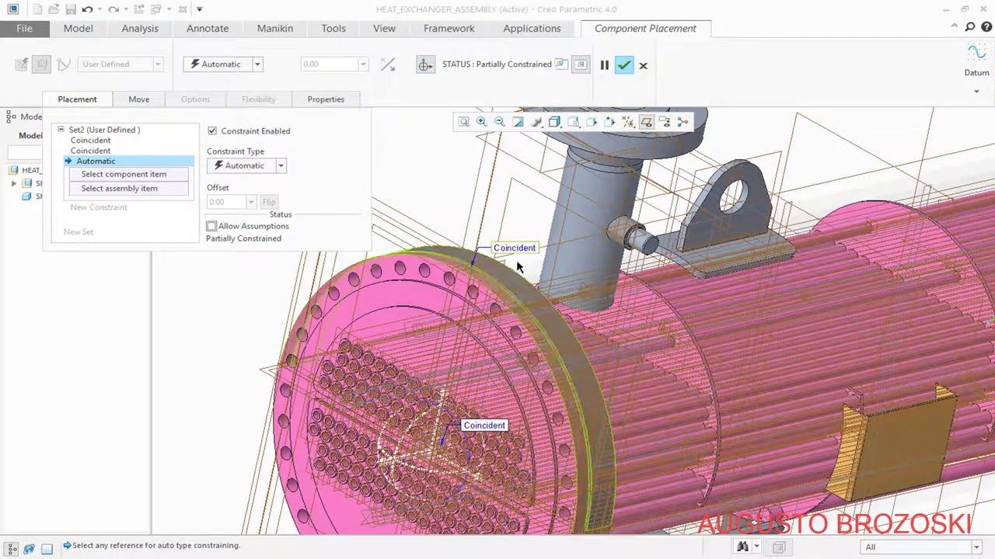
scroll(475, 249, up, 8)
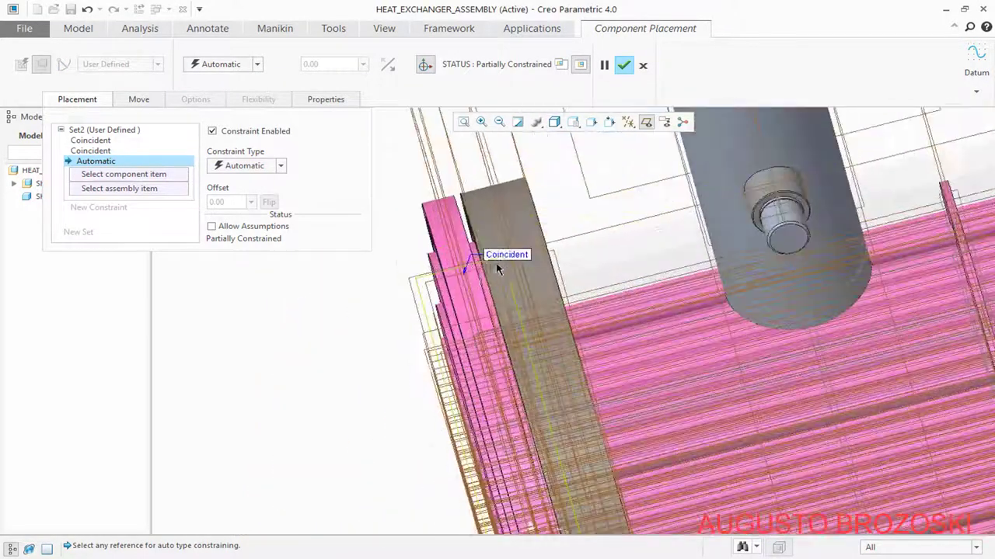
scroll(469, 286, up, 2)
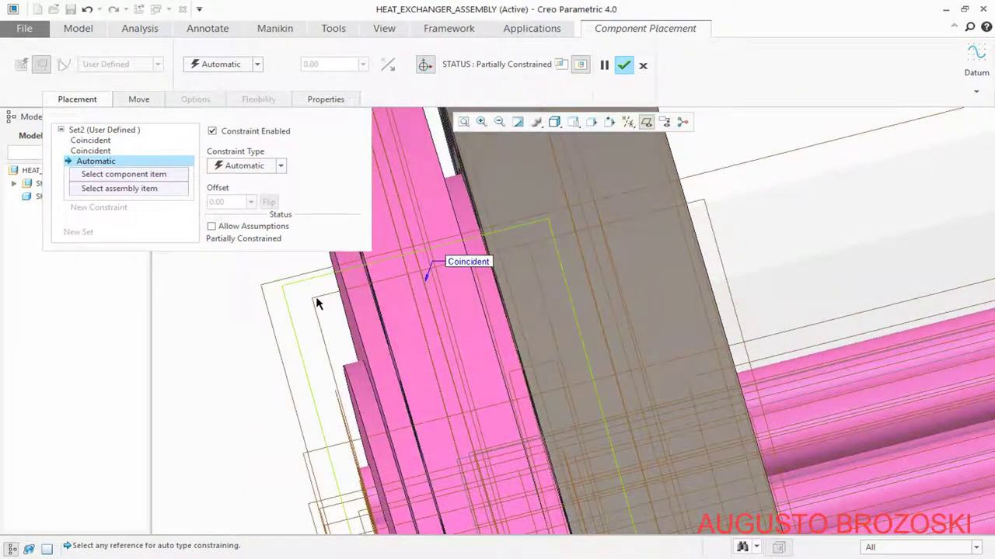
click(314, 305)
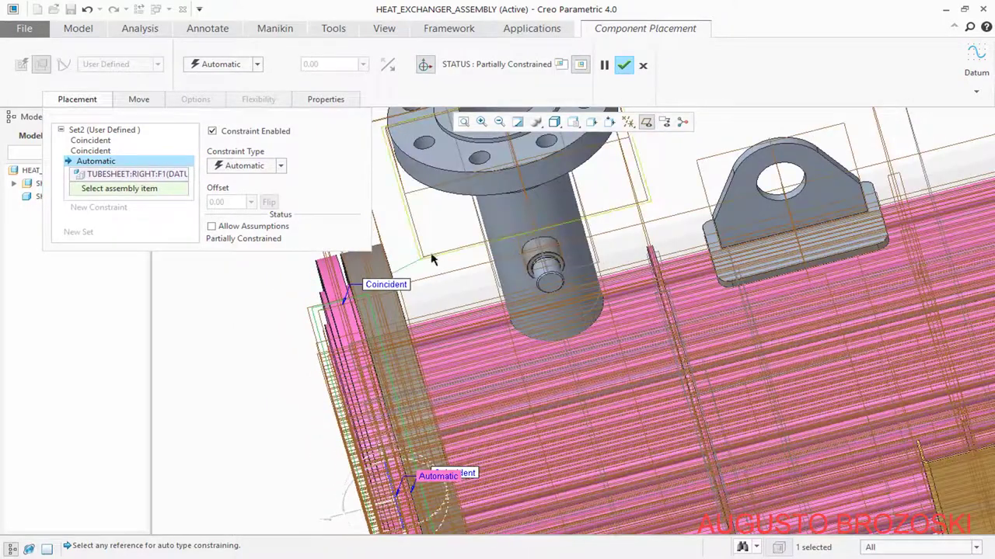
click(572, 122)
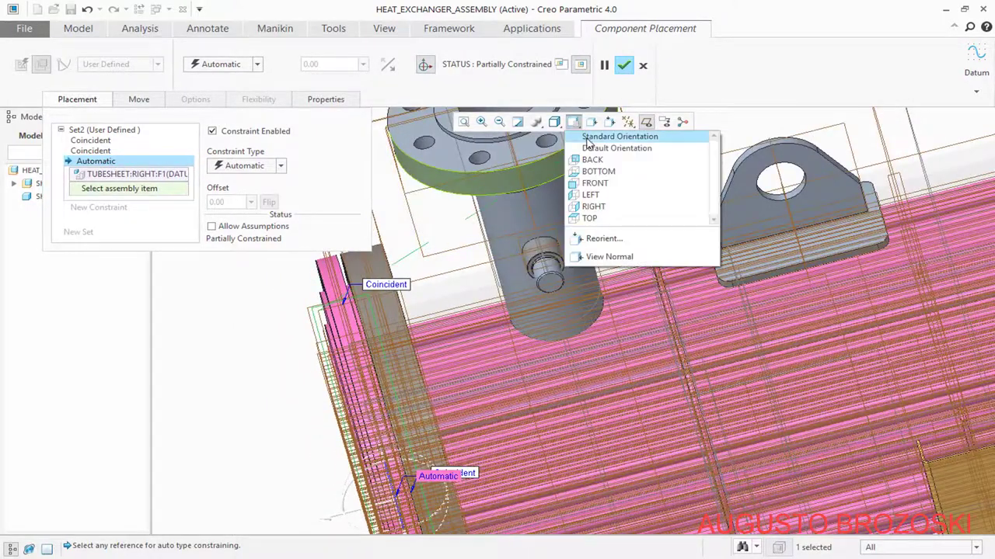
click(598, 133)
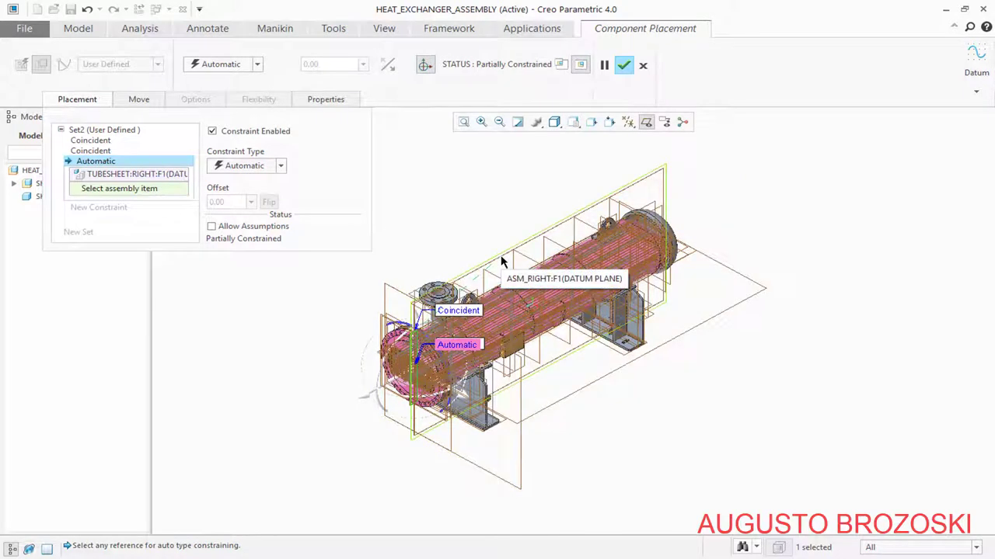
click(502, 261)
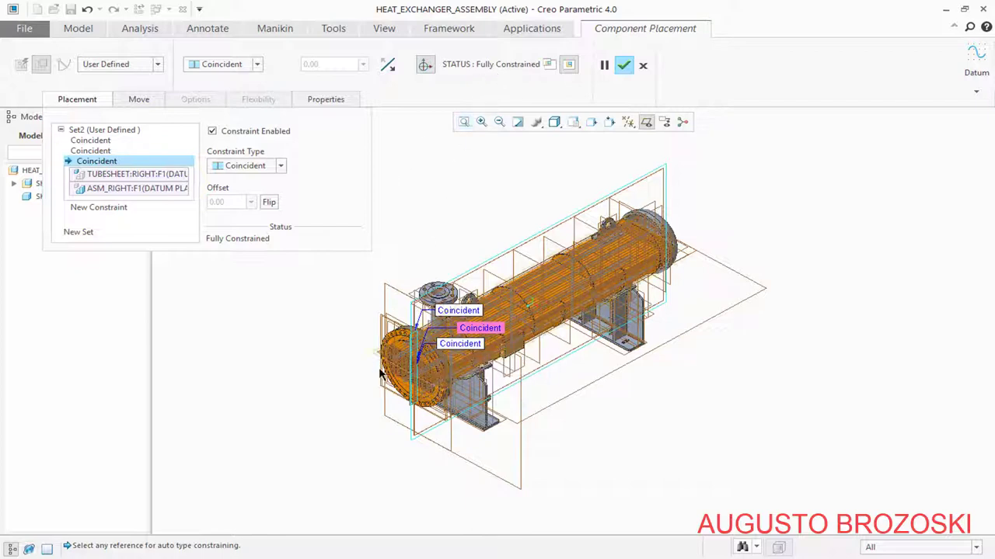
click(624, 66)
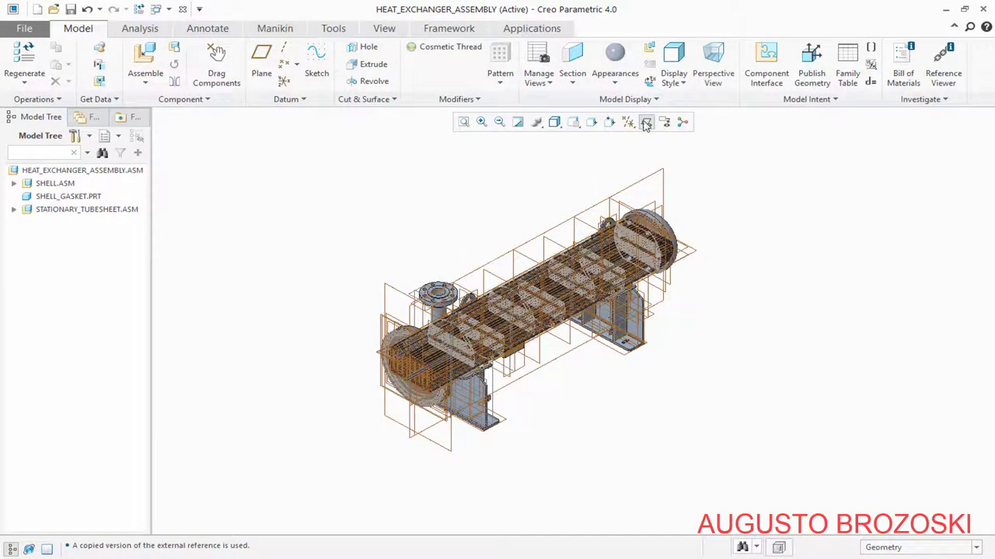
- Hide the datum planes and save the heat exchanger assembly in its standard orientation
click(646, 123)
click(572, 122)
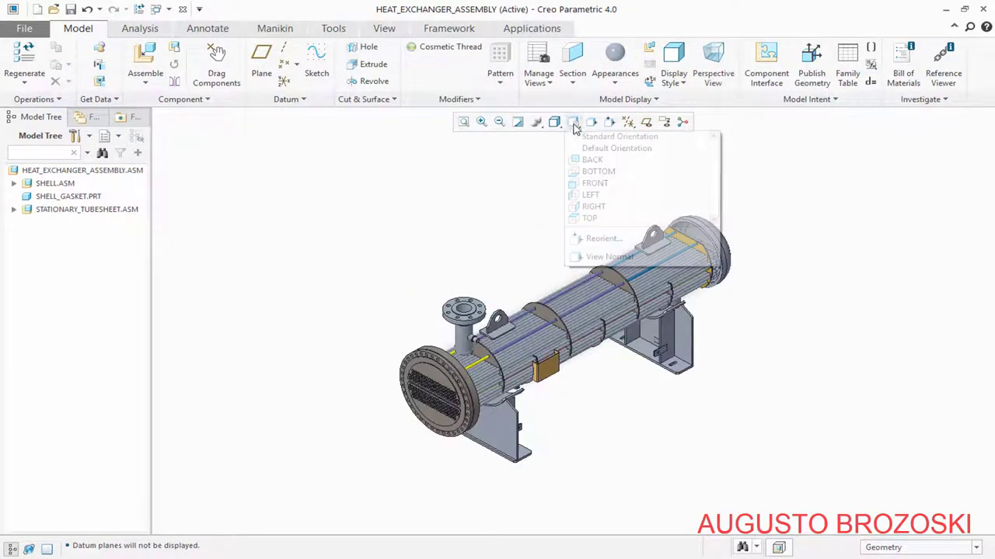
click(595, 139)
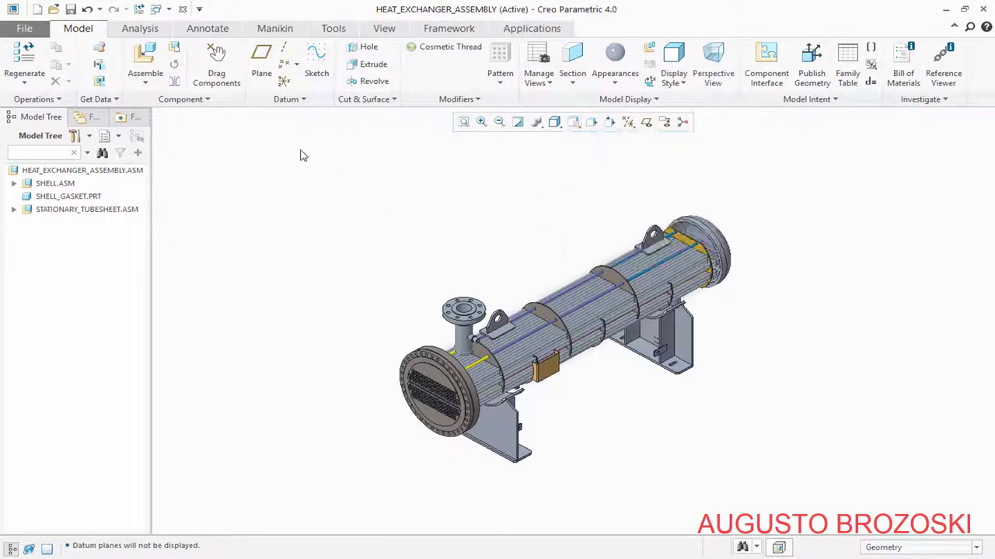
click(70, 9)
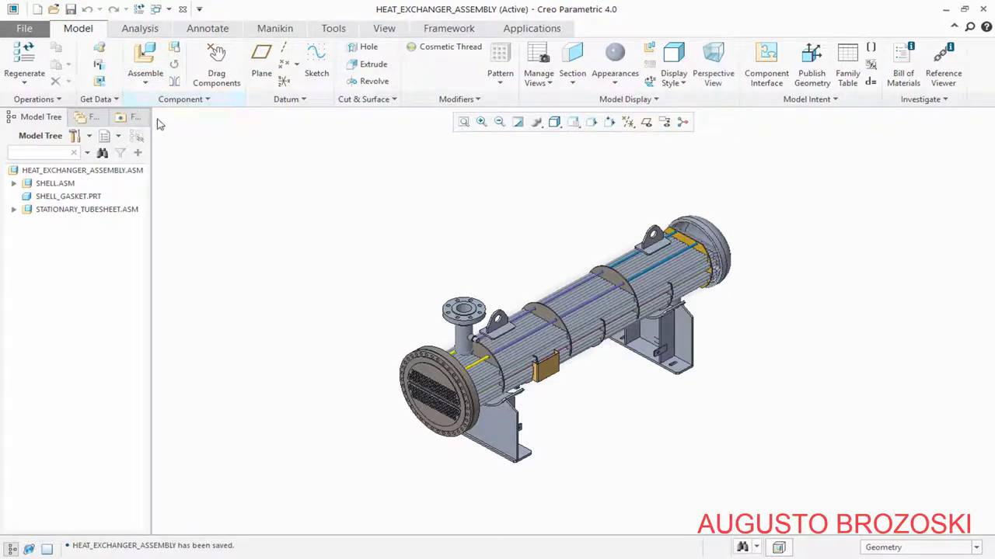
- Consult the PDF assembly drawing in Acrobat Reader, return to Creo and insert bonnet_gasket.prt in front of the tubesheet
key(alt+Tab)
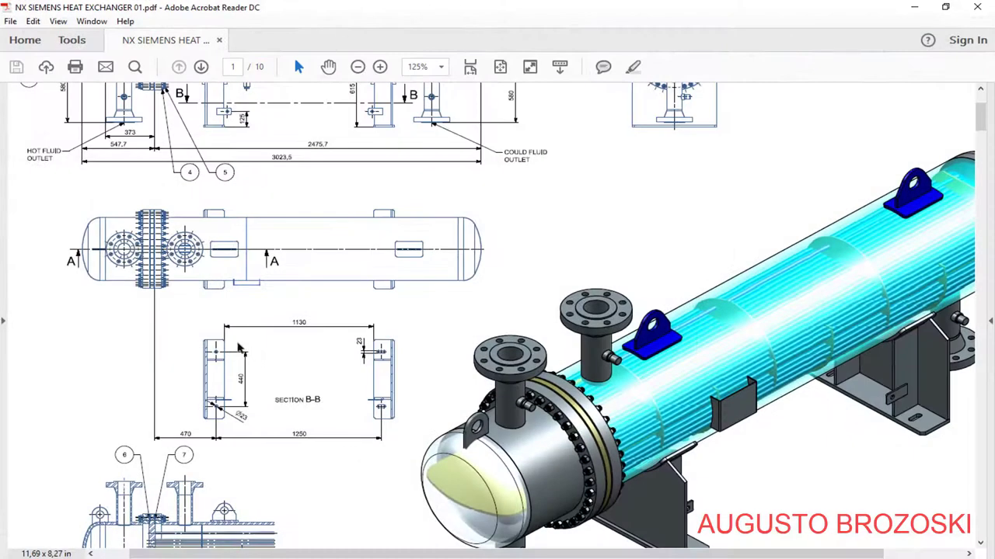
scroll(239, 348, down, 5)
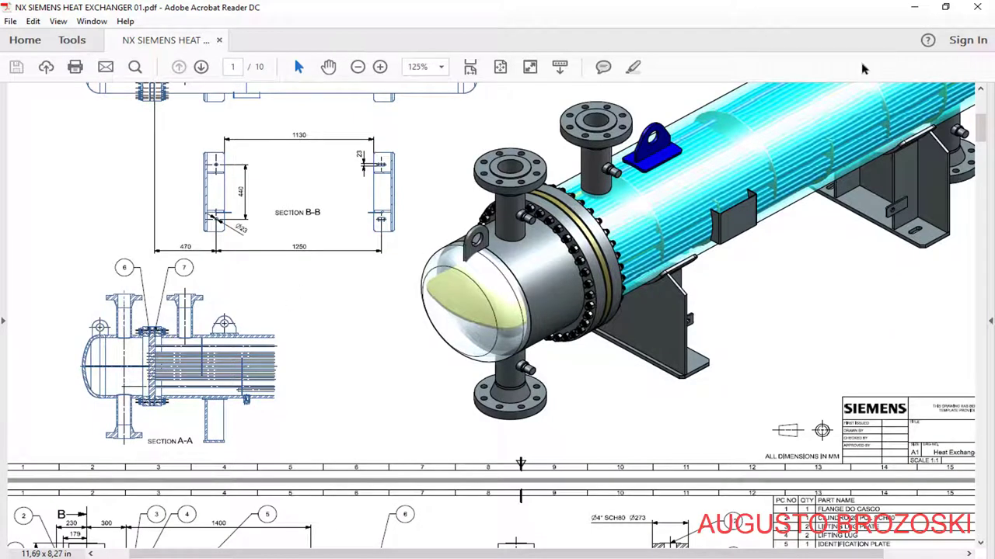
click(914, 7)
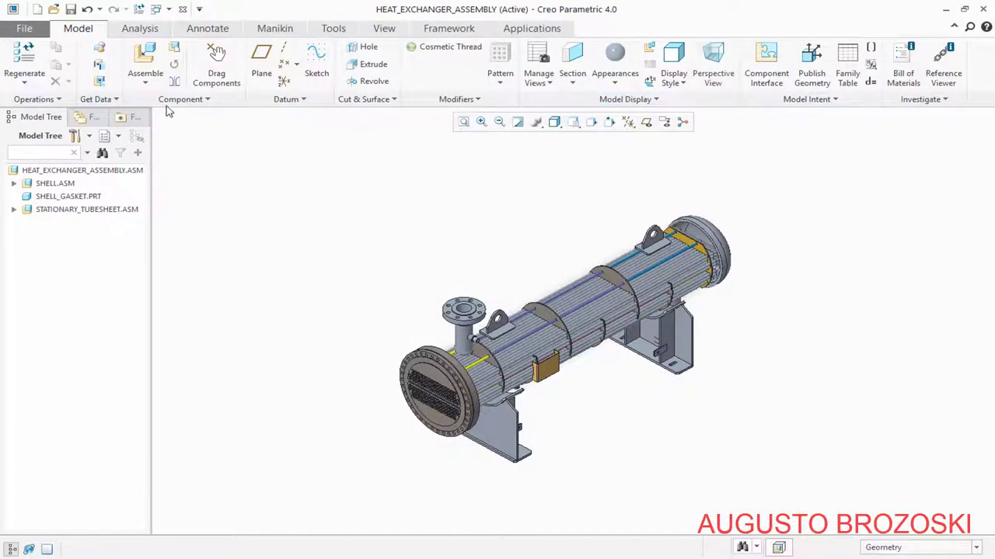
click(145, 58)
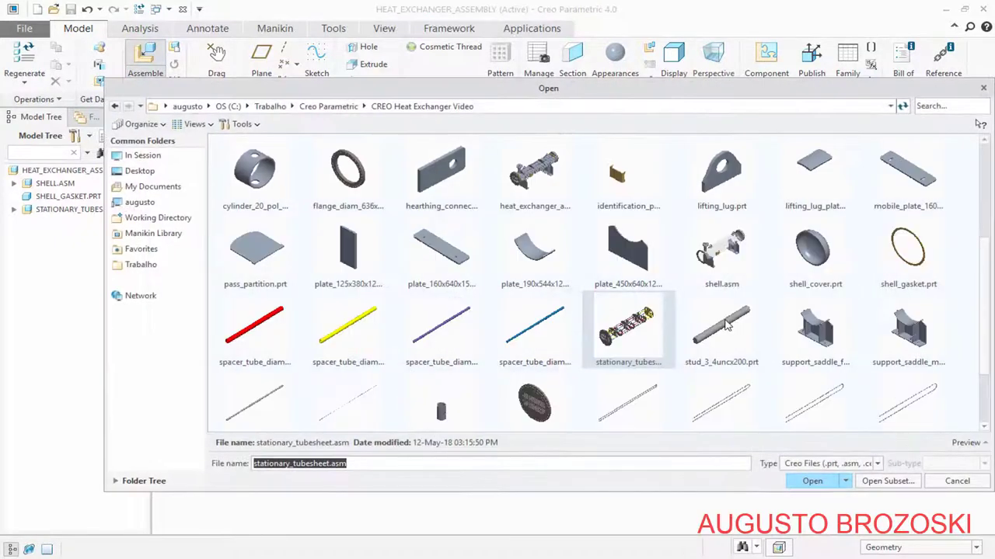
scroll(727, 326, up, 2)
click(722, 255)
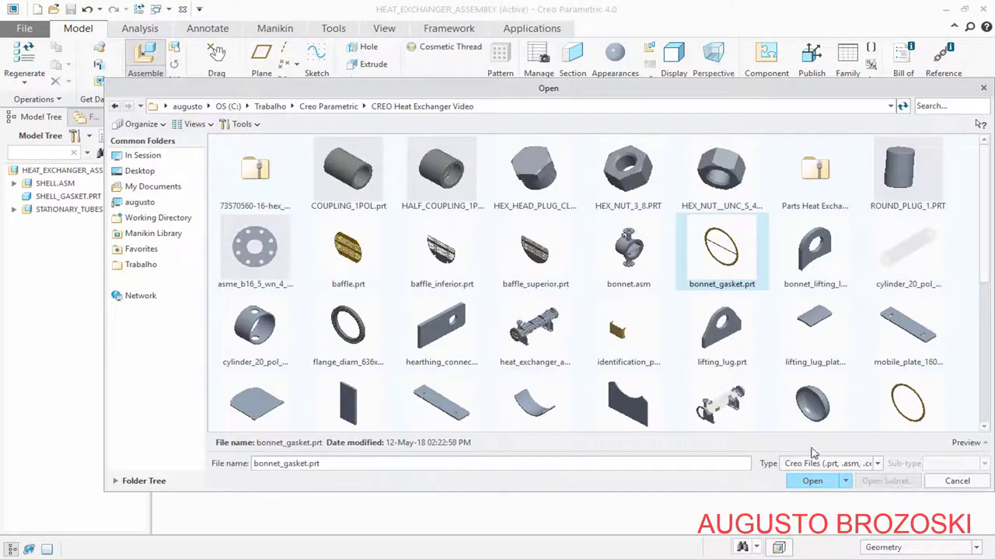
click(812, 481)
drag(528, 460, 393, 419)
scroll(383, 314, down, 1)
scroll(392, 326, down, 1)
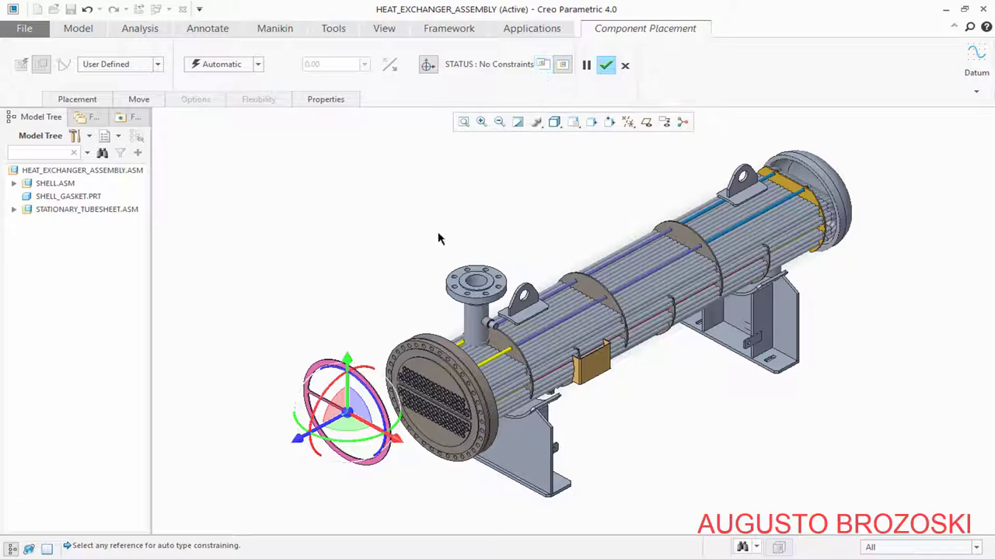
- Show the bonnet gasket in a separate component window with datum planes displayed, rotated to expose its other face
click(544, 68)
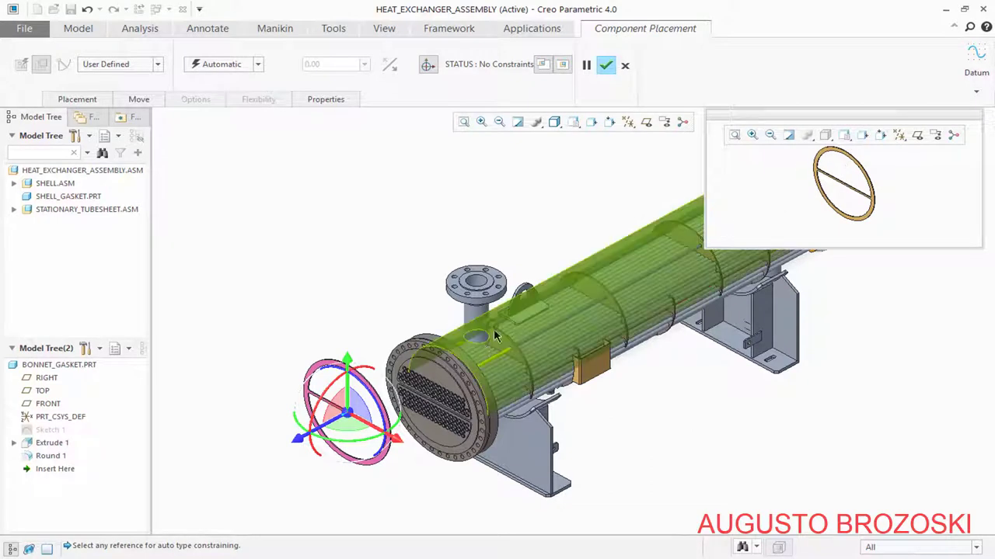
middle_drag(882, 182, 888, 162)
click(917, 135)
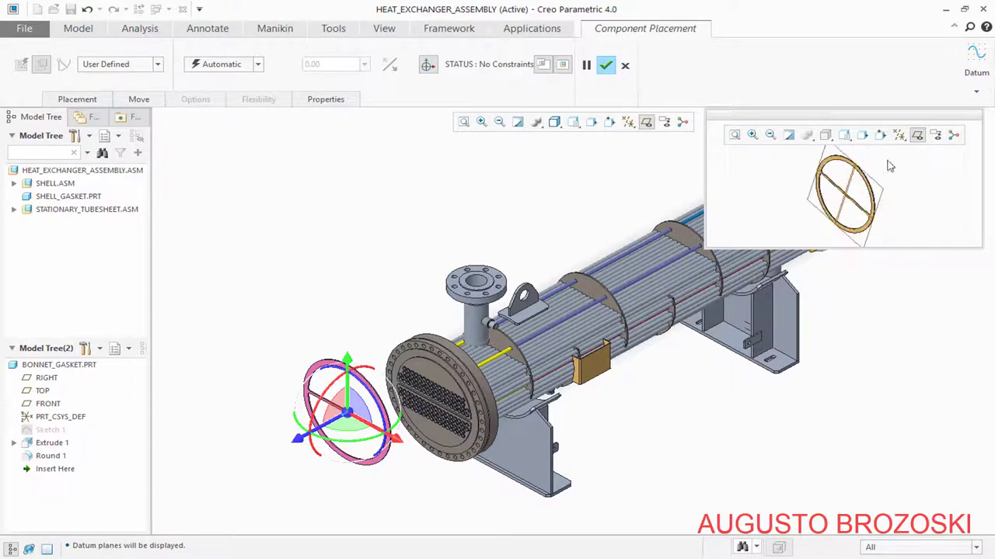
click(899, 135)
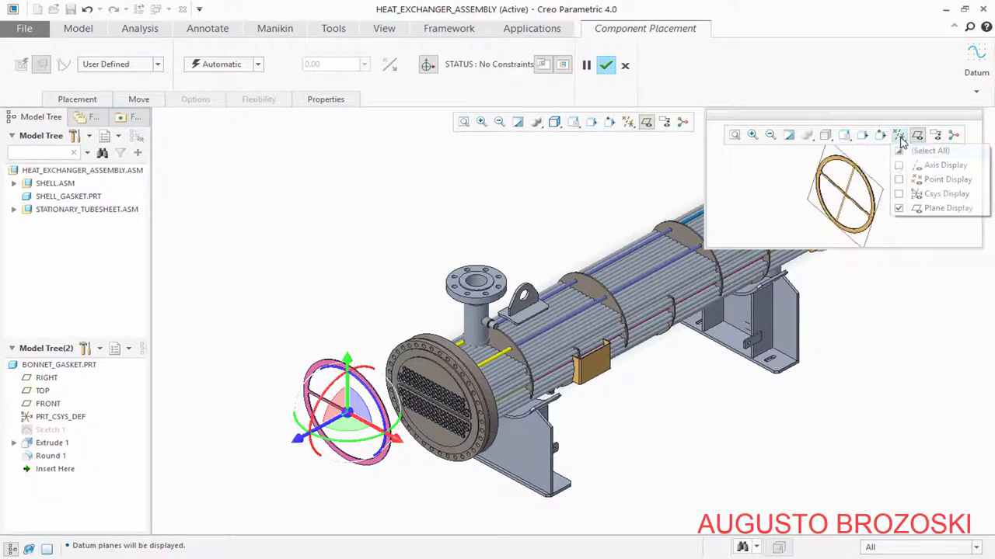
click(878, 166)
middle_drag(876, 169, 785, 181)
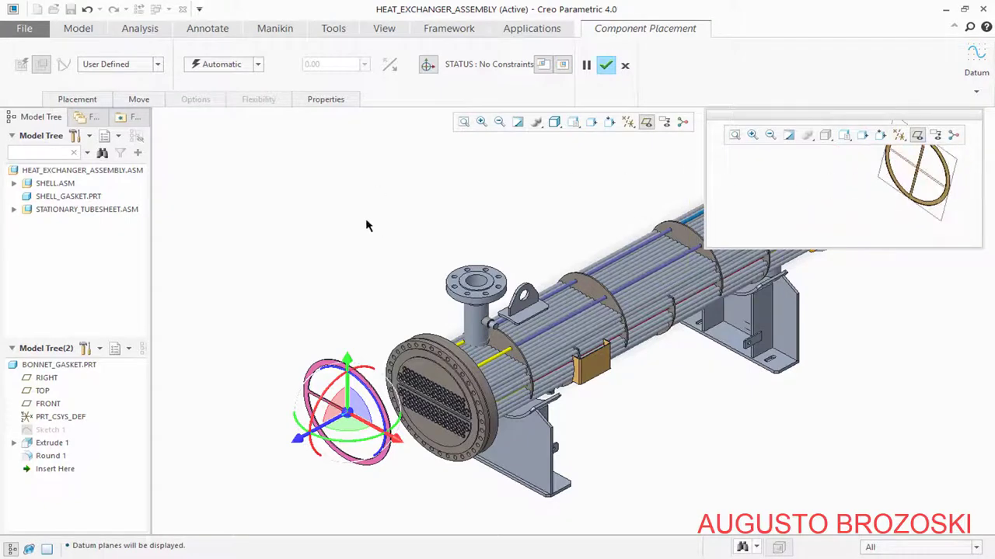
- Make the bonnet gasket's flat face coincident with the tubesheet's gasket seating face on the bonnet side
click(93, 104)
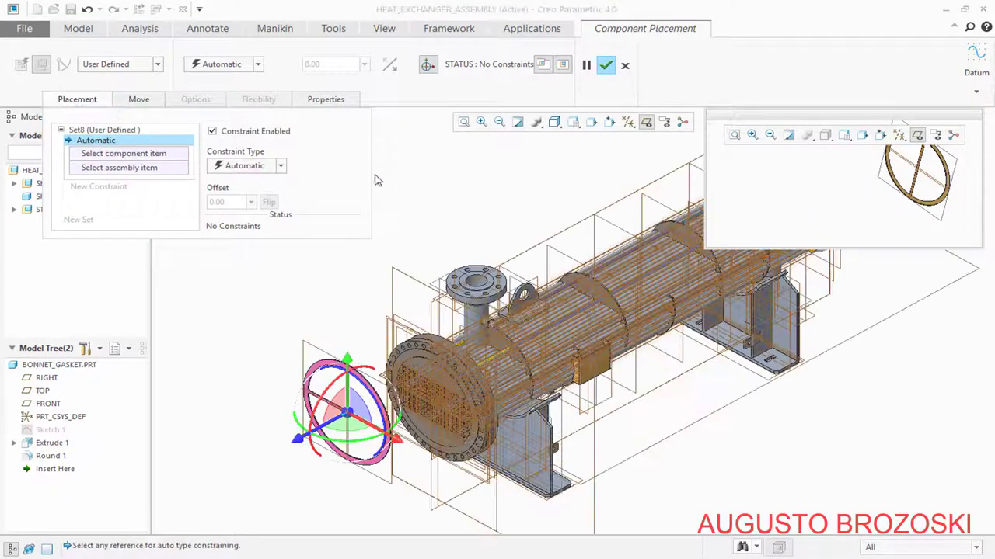
scroll(916, 192, down, 3)
scroll(766, 200, down, 2)
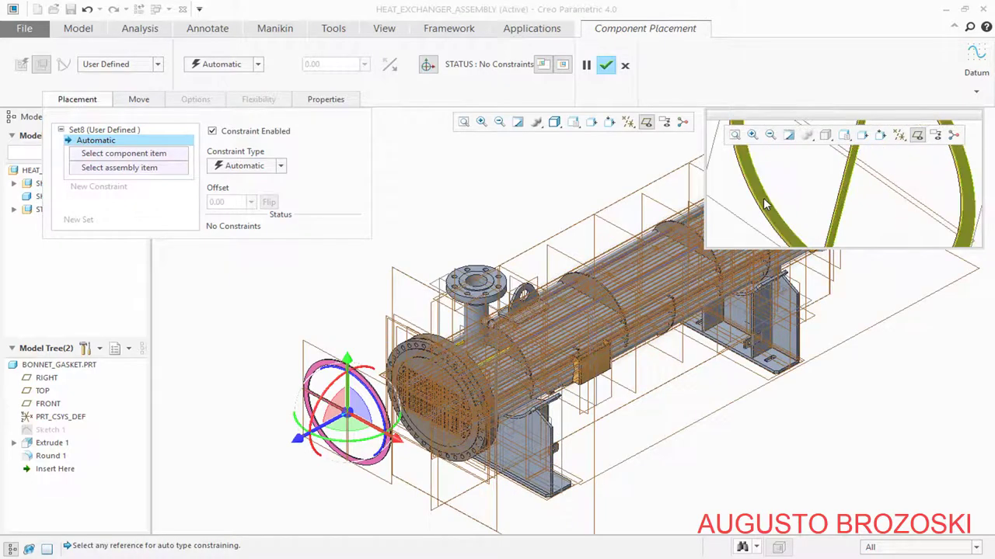
click(761, 197)
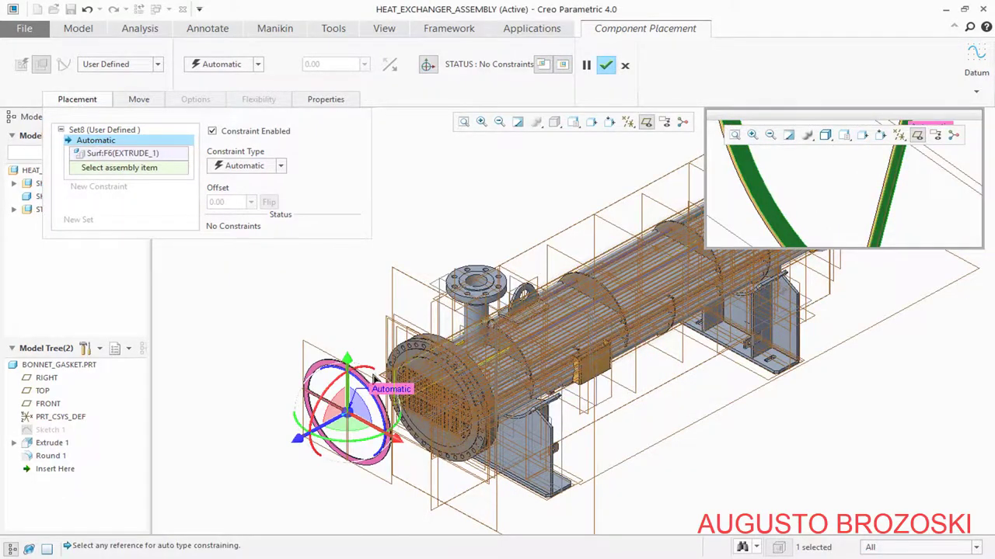
scroll(403, 372, down, 3)
scroll(403, 372, down, 4)
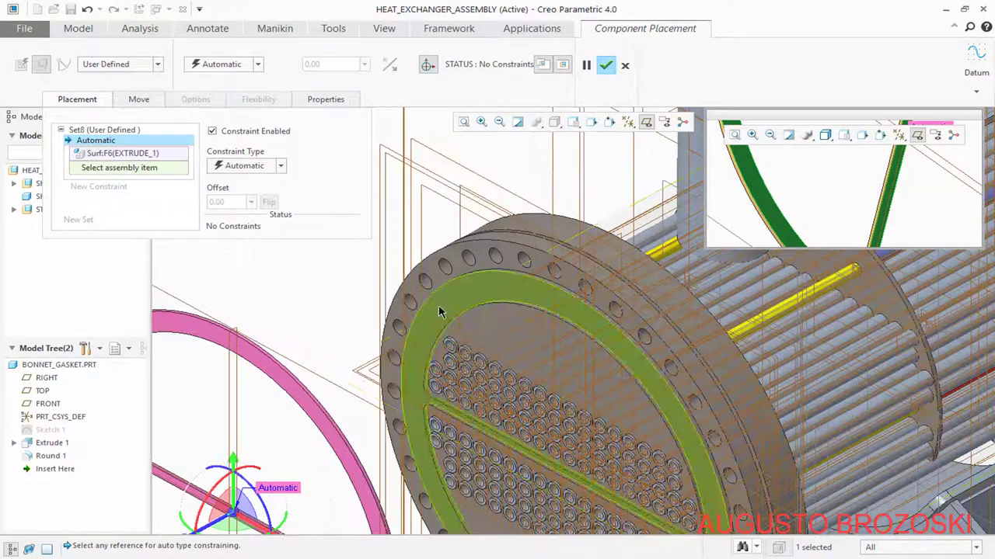
click(440, 313)
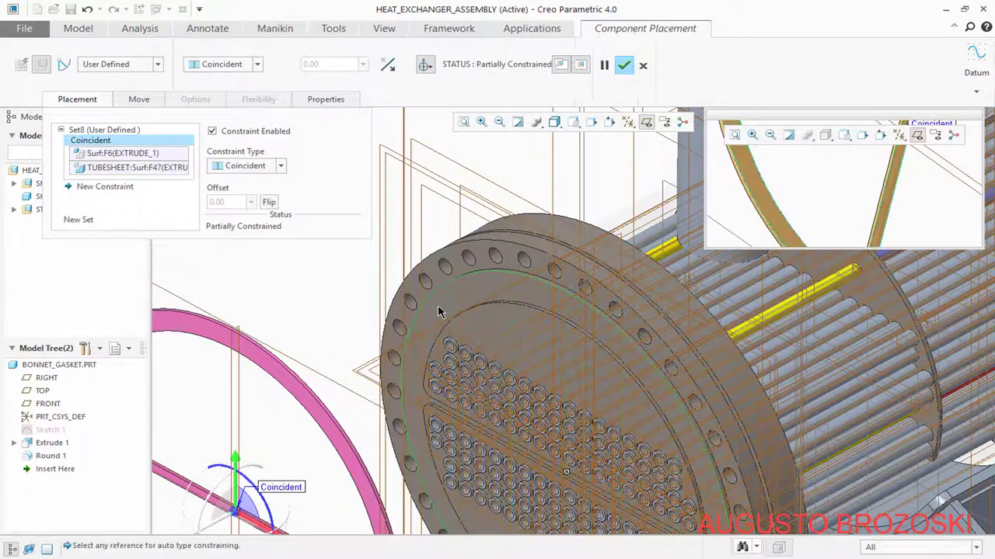
- Make the bonnet gasket's outer cylindrical surface coincident with the tubesheet's outer cylindrical surface
scroll(515, 336, up, 3)
scroll(831, 191, up, 5)
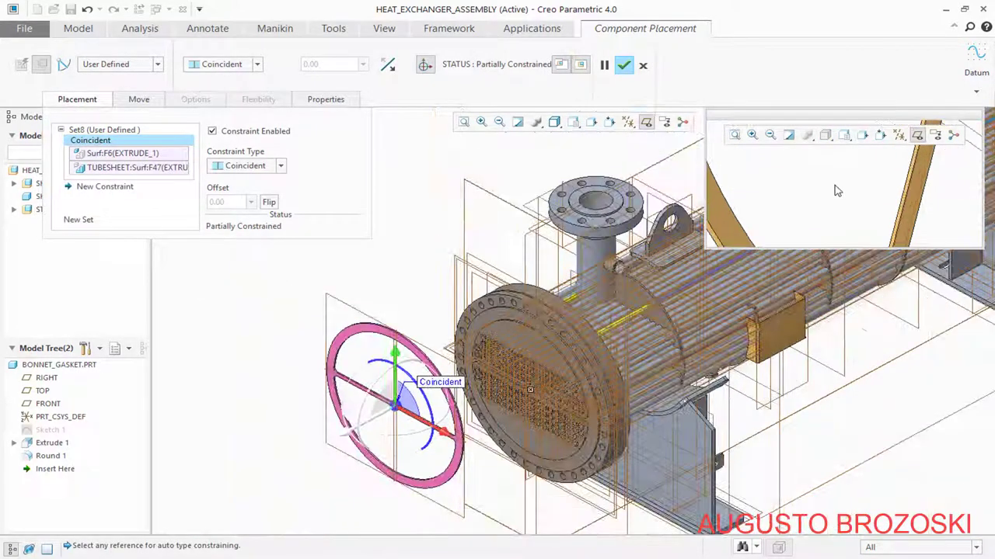
scroll(833, 192, down, 6)
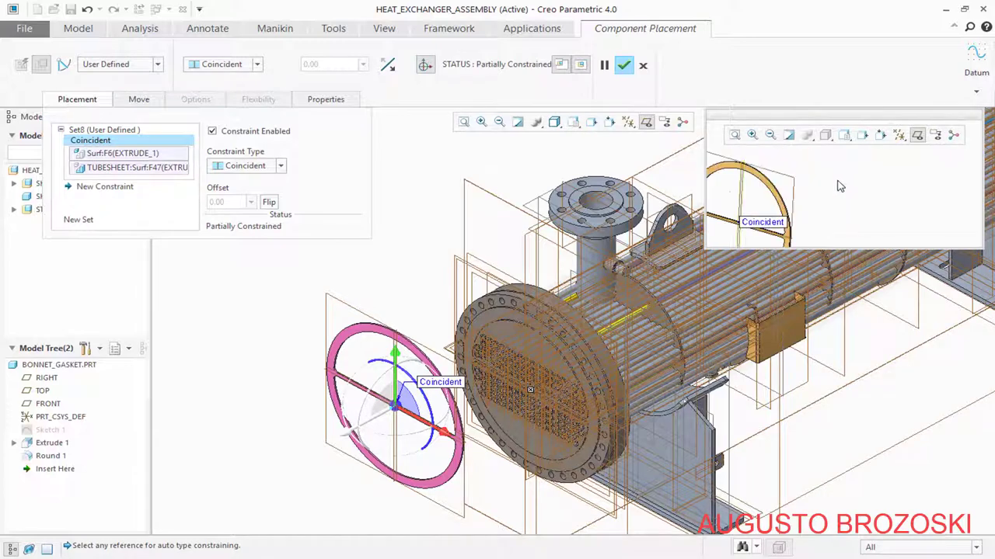
scroll(834, 187, down, 3)
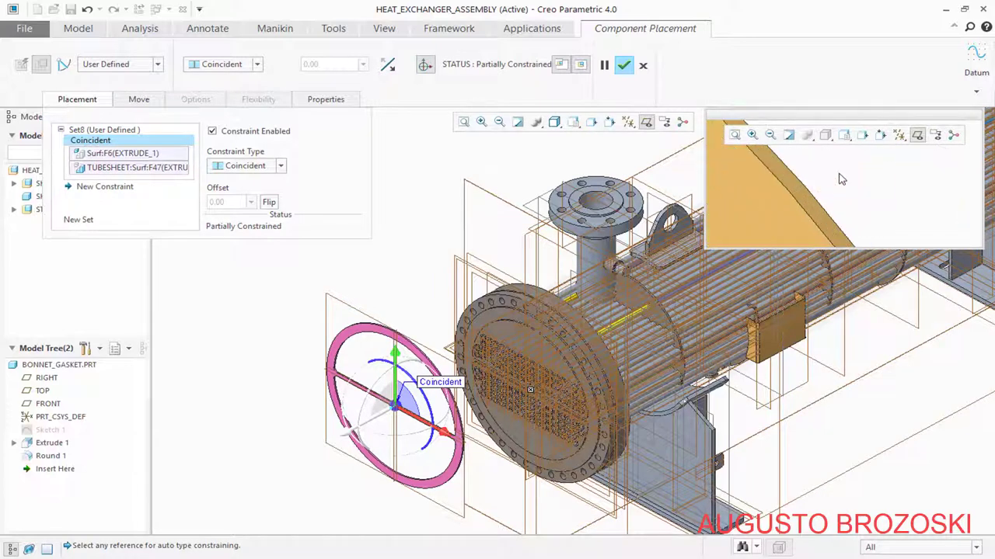
click(790, 180)
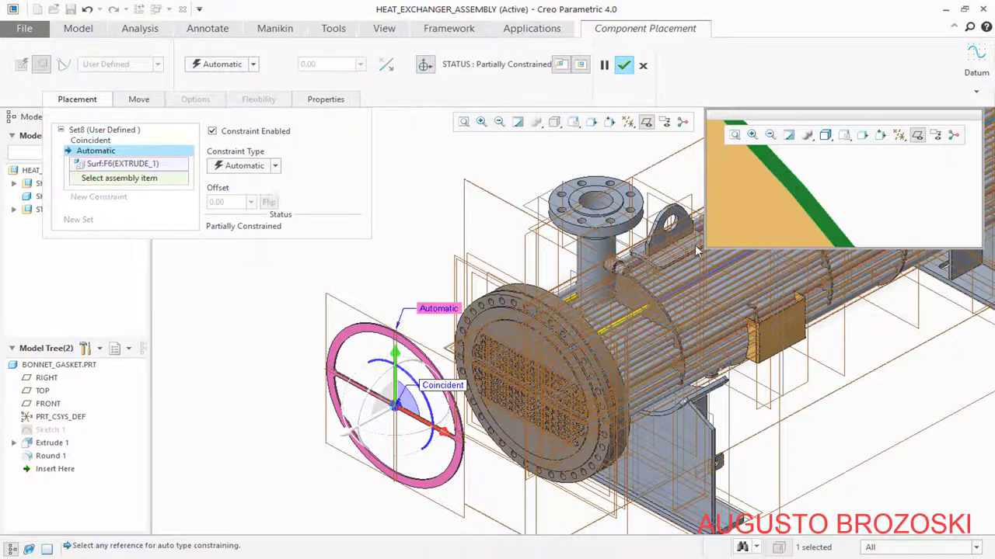
scroll(529, 313, down, 3)
scroll(528, 311, down, 5)
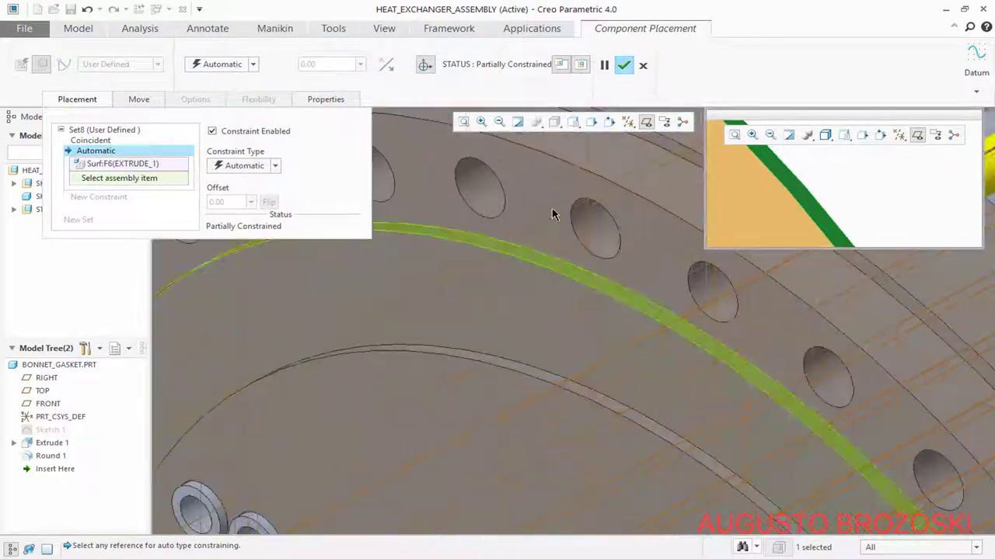
scroll(552, 215, up, 2)
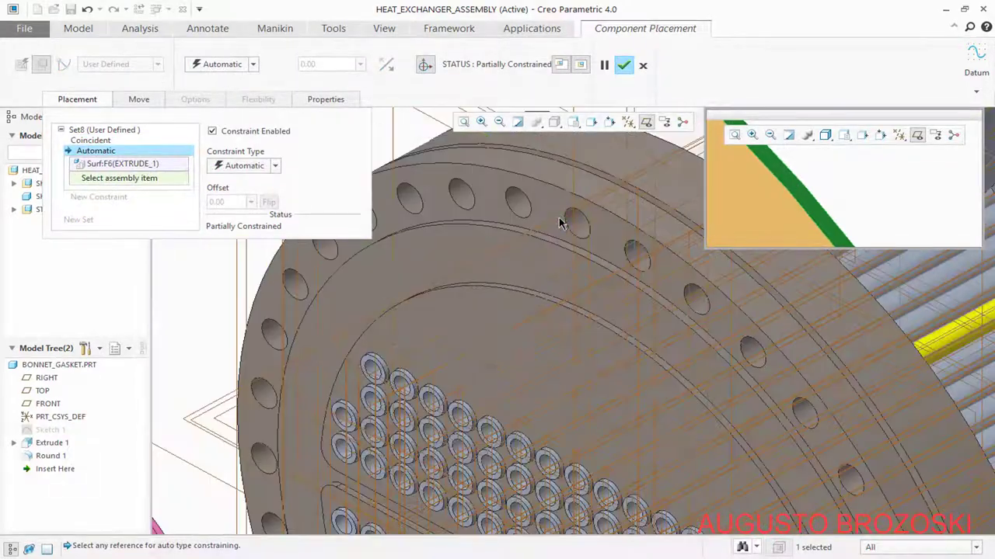
click(502, 171)
scroll(513, 296, up, 3)
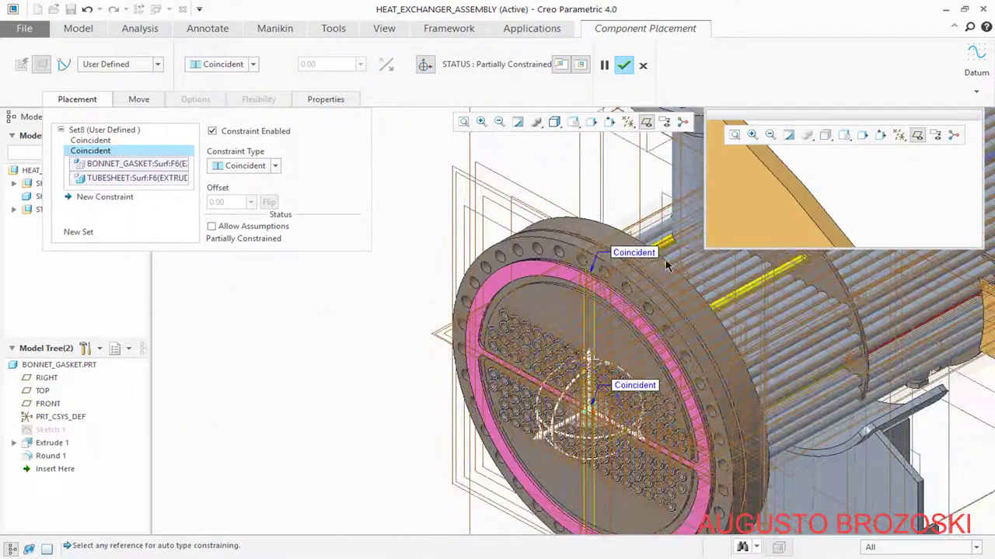
scroll(857, 183, up, 2)
scroll(854, 193, up, 3)
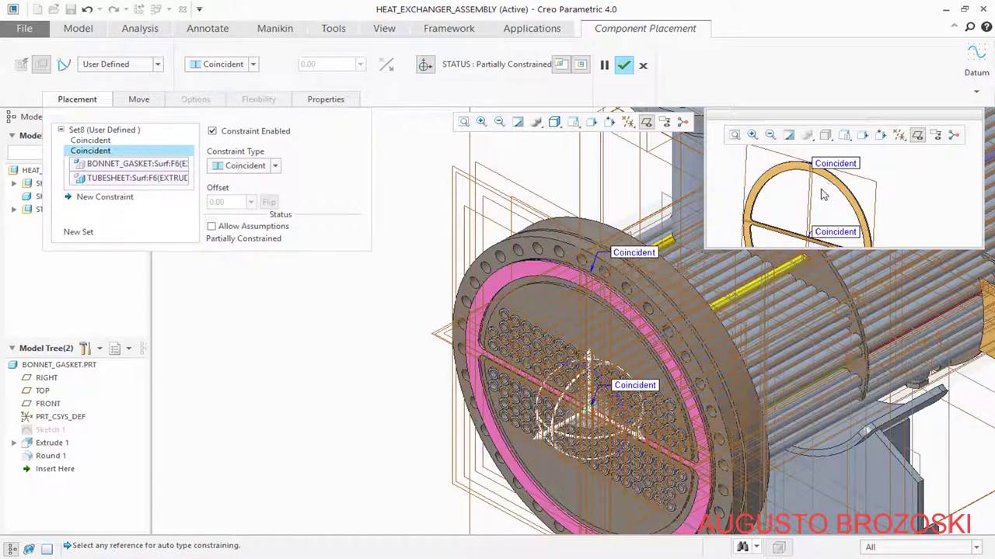
click(212, 227)
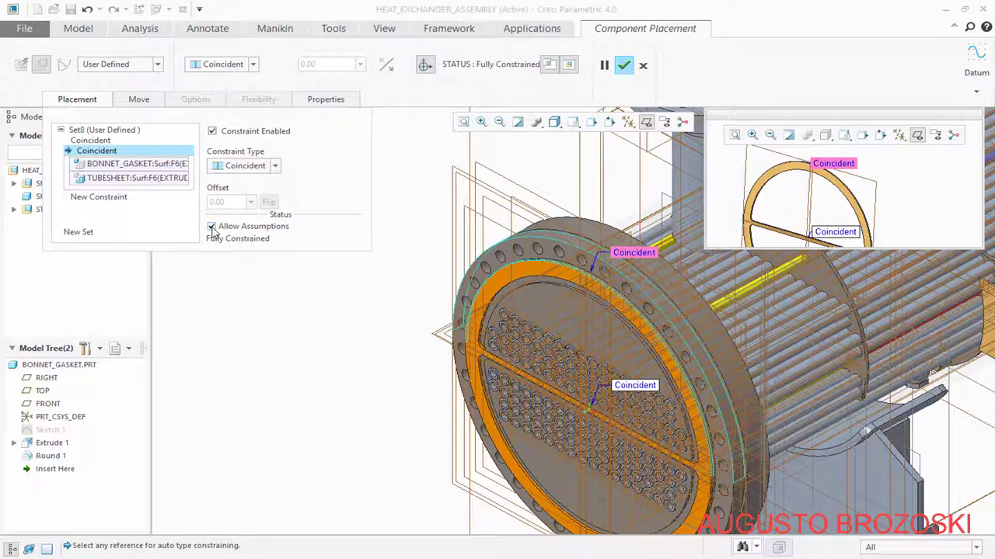
click(212, 227)
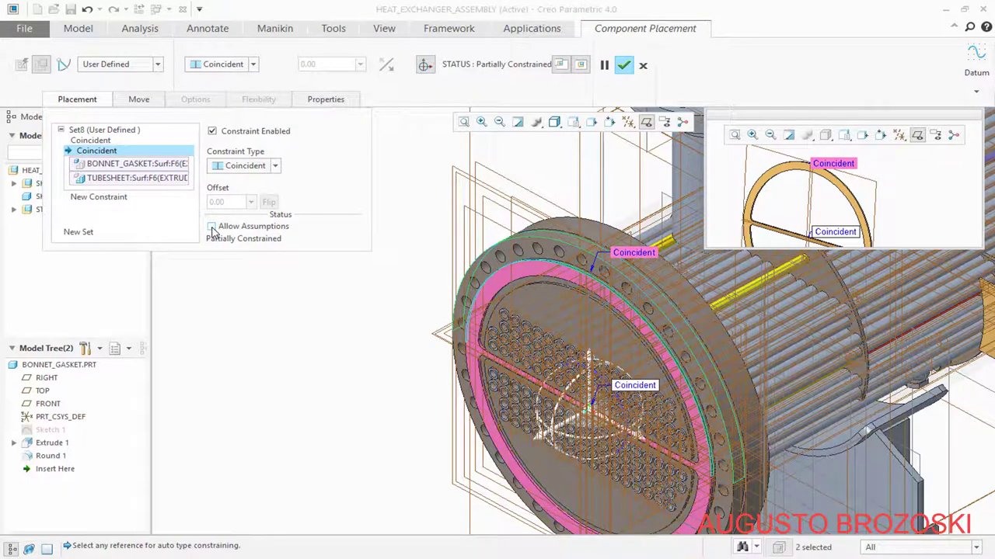
- Add a coincident constraint between the bonnet gasket's TOP datum plane and the shell's ASM_TOP datum plane
click(112, 203)
middle_drag(928, 186, 902, 217)
scroll(848, 198, up, 5)
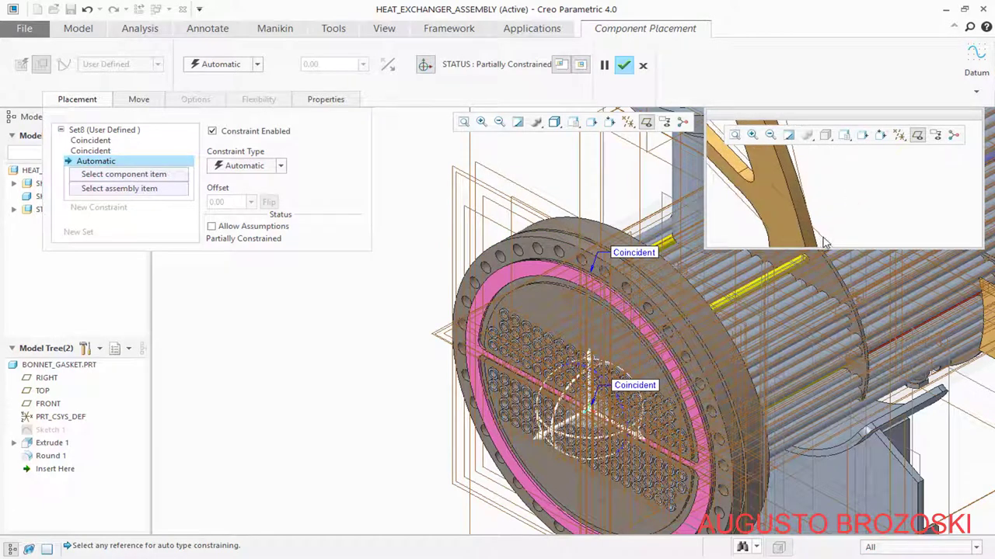
scroll(821, 242, down, 4)
click(827, 223)
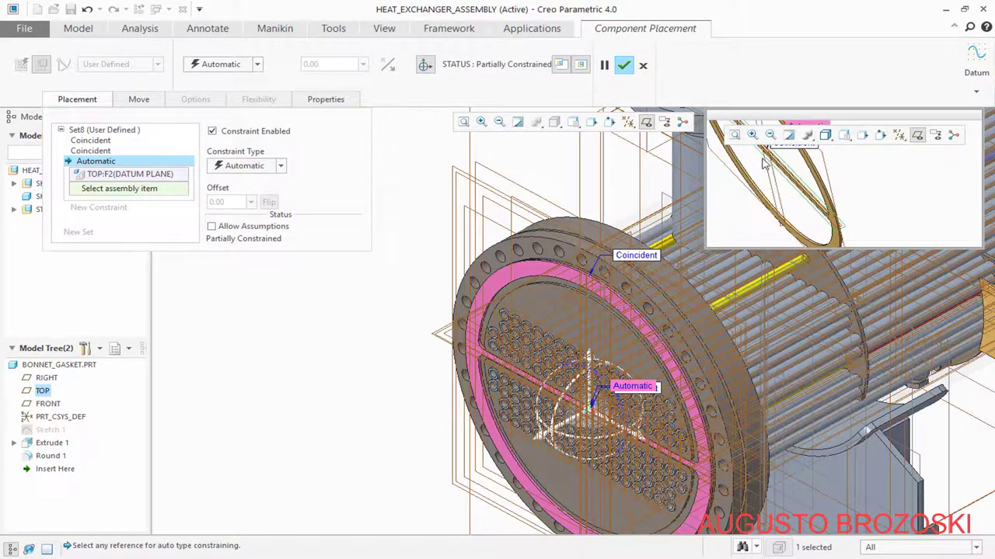
scroll(708, 303, down, 8)
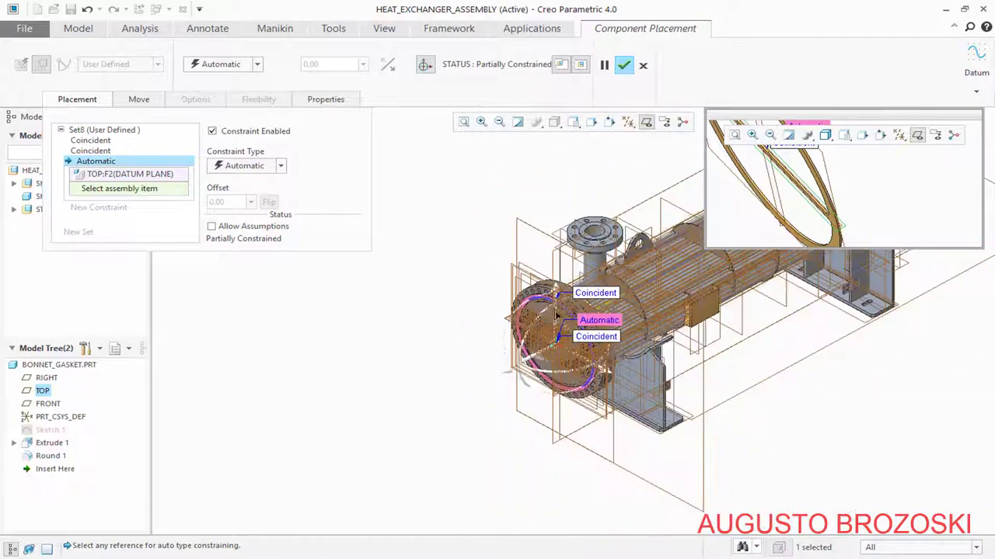
scroll(744, 276, up, 8)
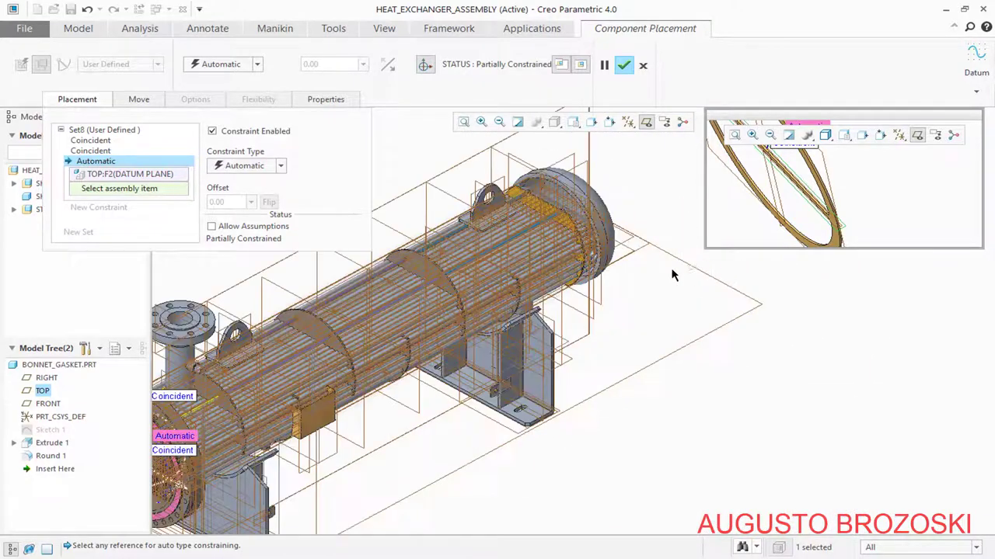
click(633, 226)
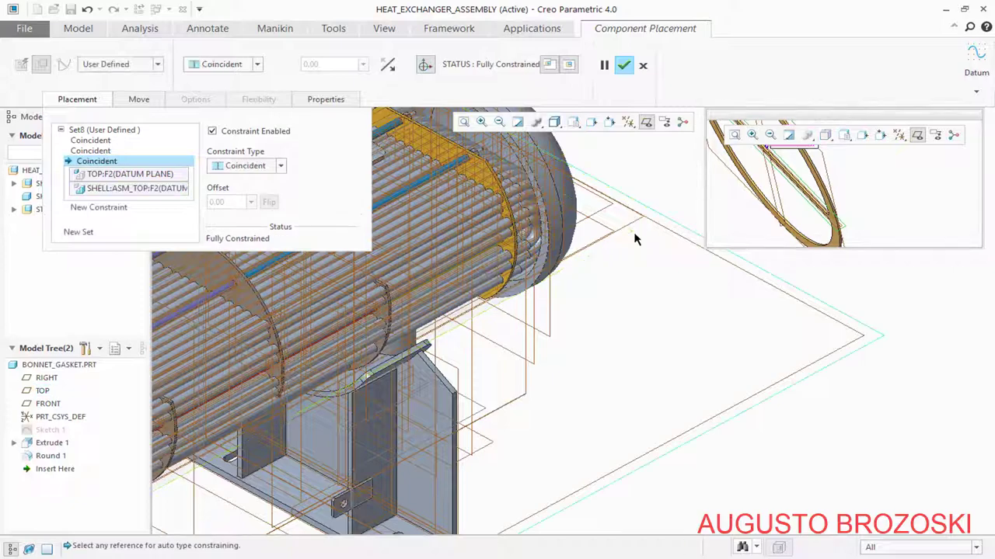
- Hide the datum planes and accept the bonnet gasket's placement on the tubesheet
scroll(651, 331, down, 6)
scroll(404, 389, up, 8)
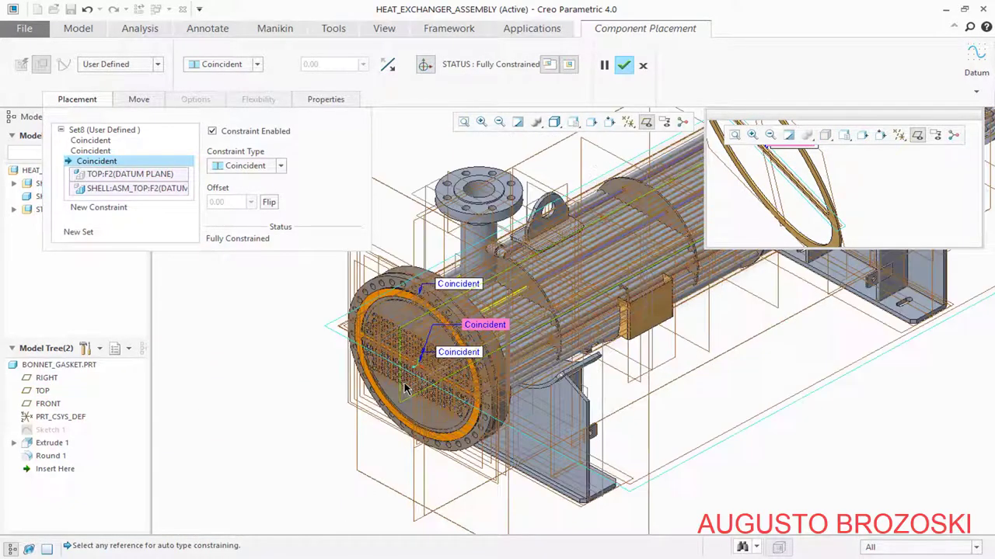
click(646, 126)
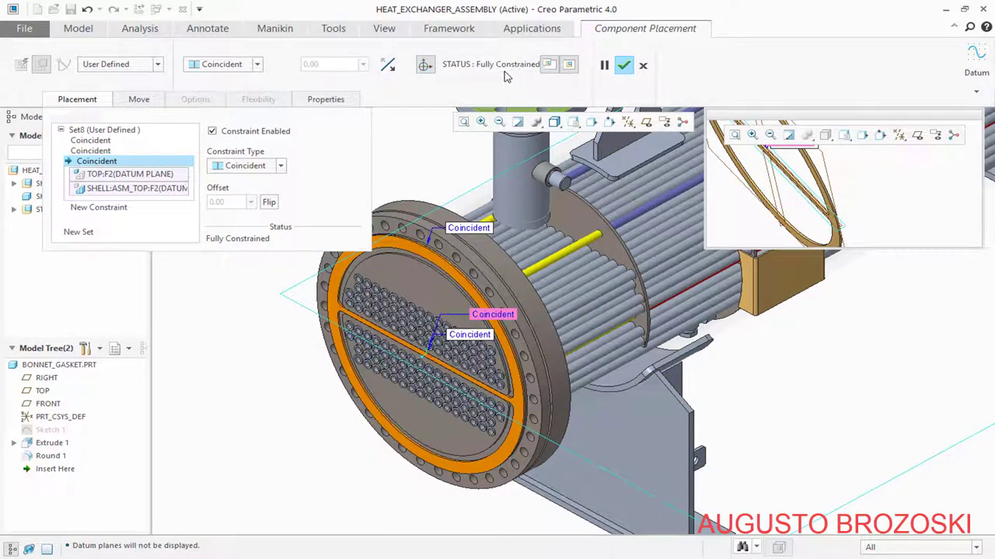
click(623, 66)
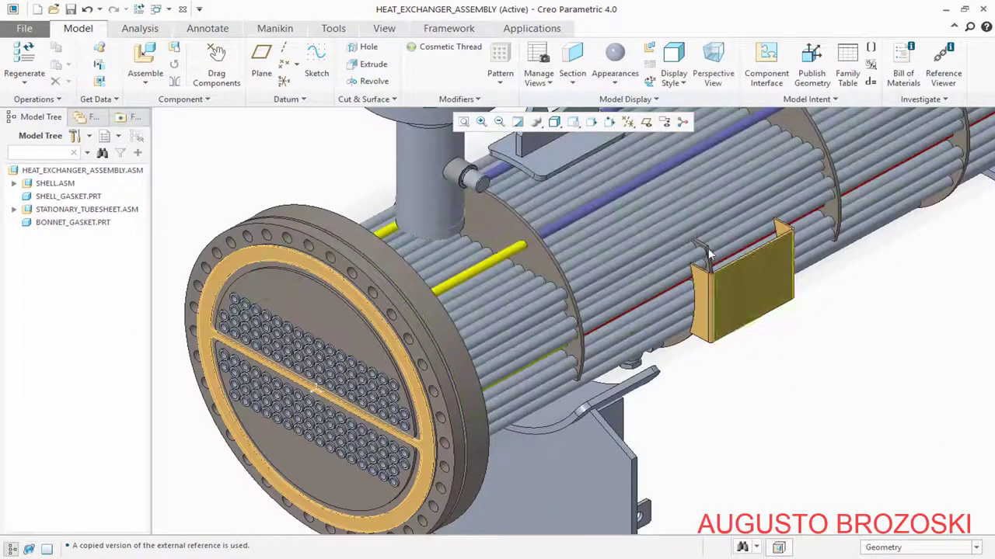
- Return the heat exchanger assembly to its standard orientation and save it
click(572, 122)
click(590, 136)
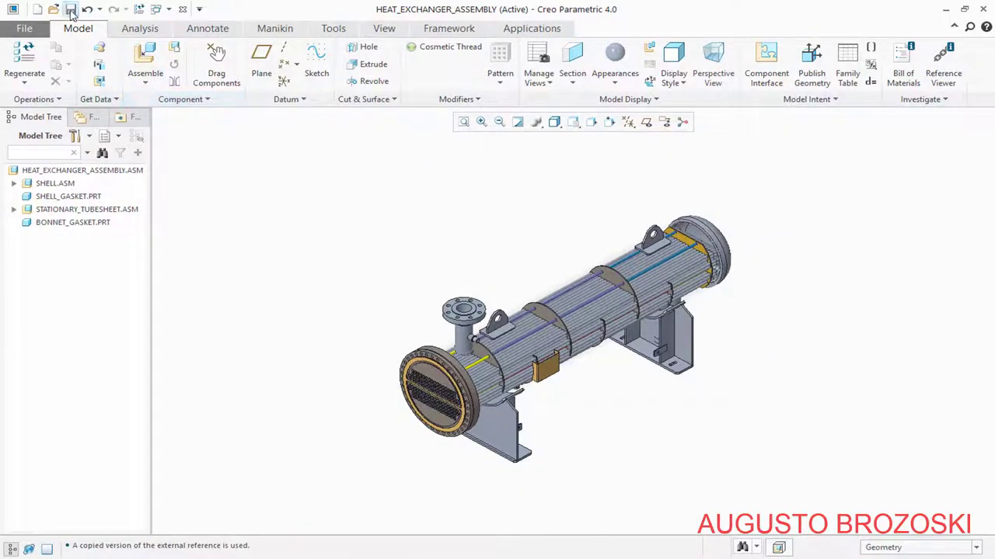
click(70, 8)
- Consult the parts list in the PDF drawing in Acrobat Reader, return to Creo and insert bonnet.asm into the assembly
key(alt+Tab)
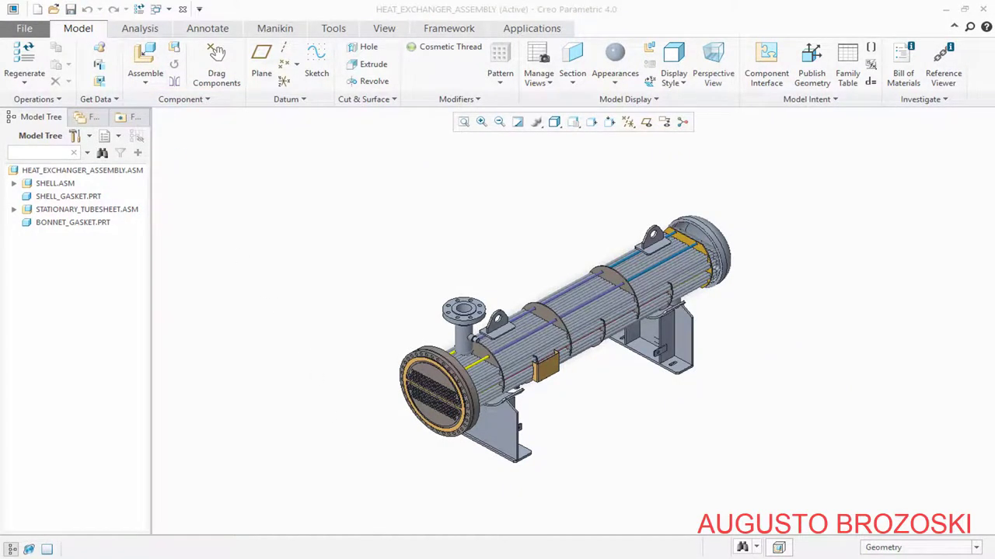
scroll(233, 365, up, 10)
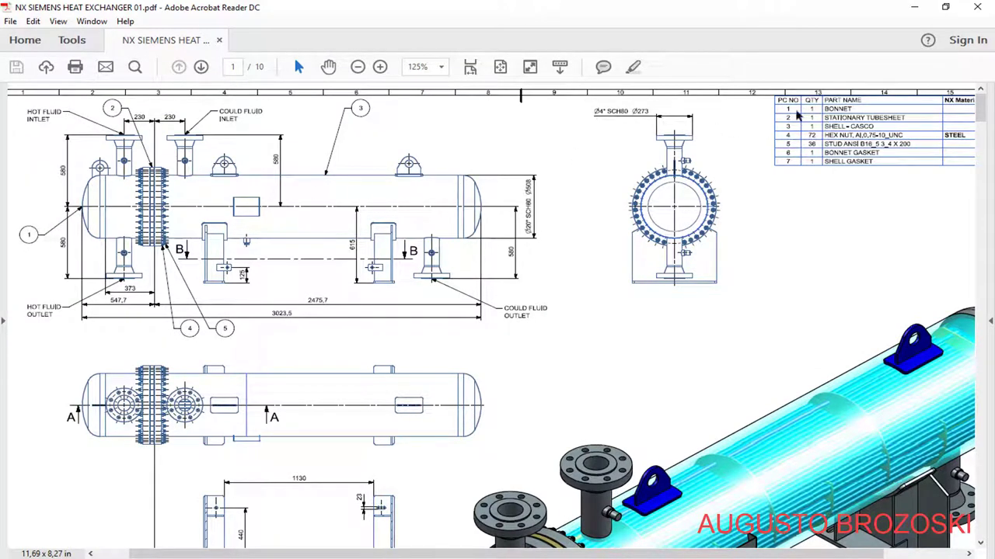
click(914, 10)
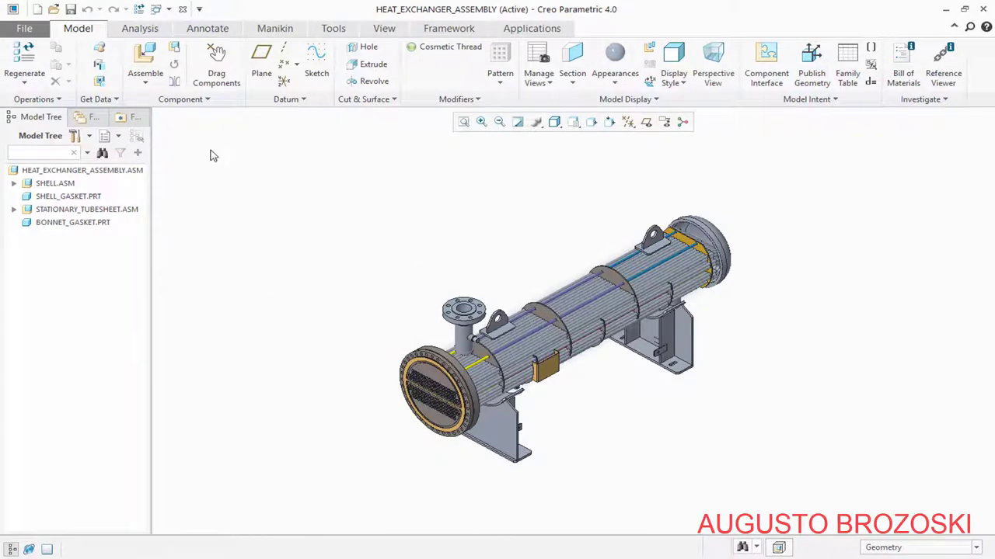
click(149, 68)
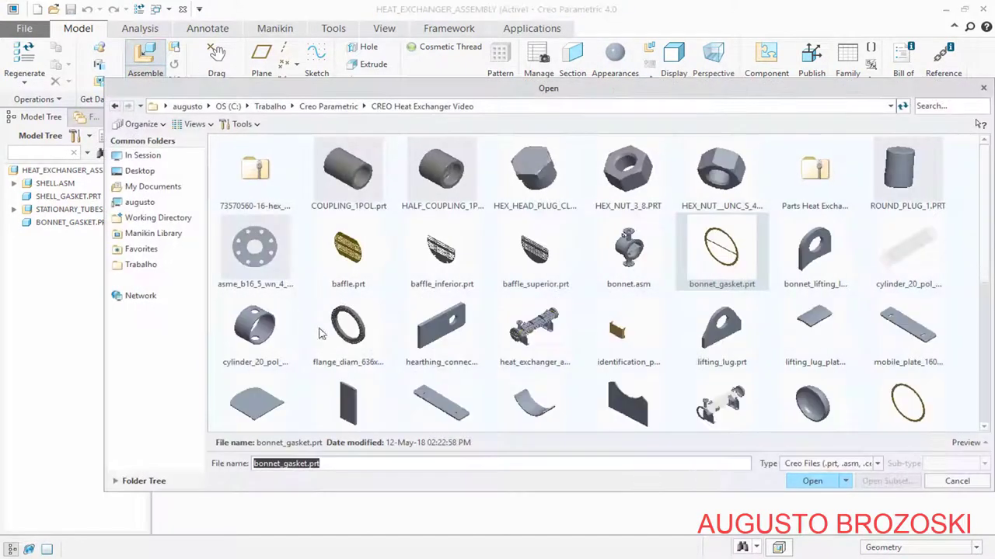
click(631, 268)
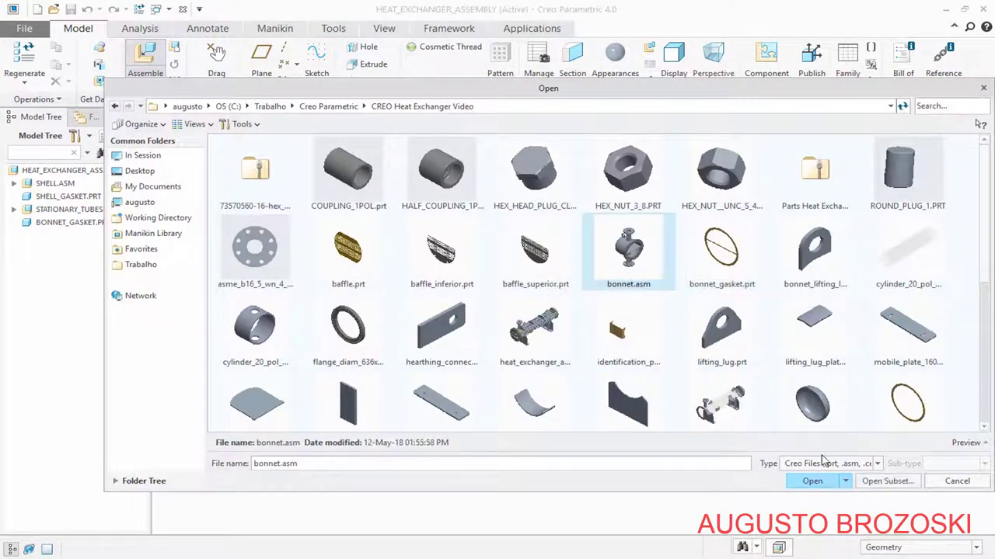
click(809, 484)
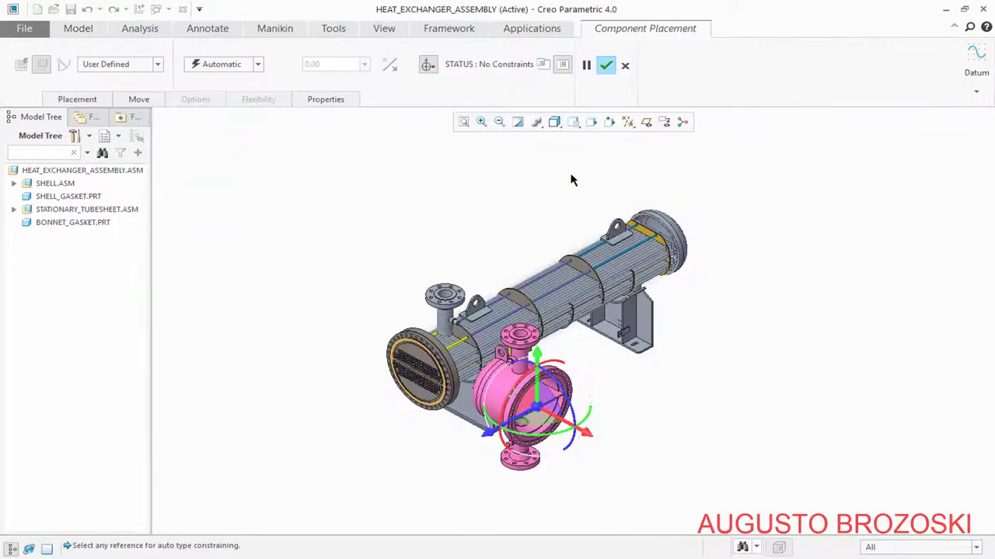
- Show the bonnet in a separate component window as well as in the assembly, rotated to expose its flange face
click(543, 66)
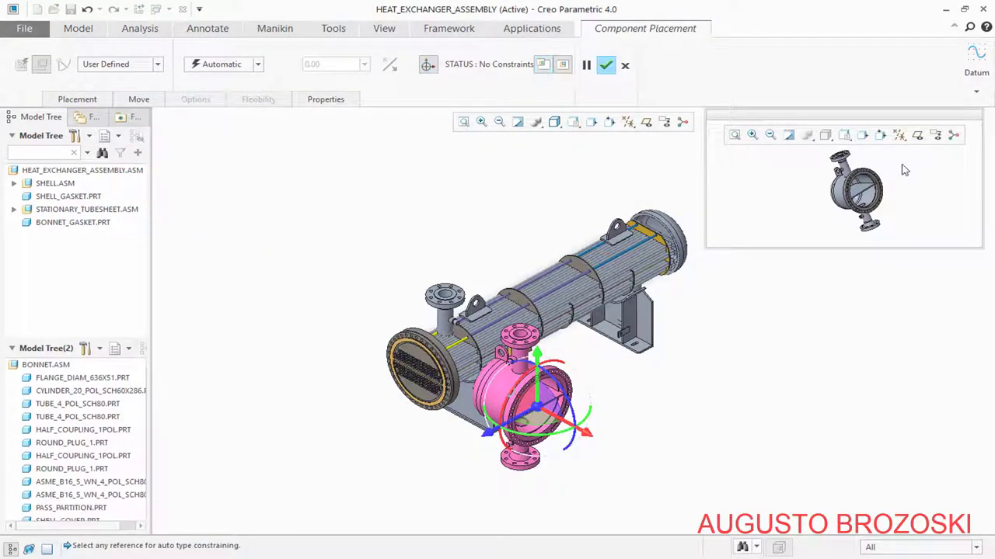
middle_drag(903, 170, 894, 188)
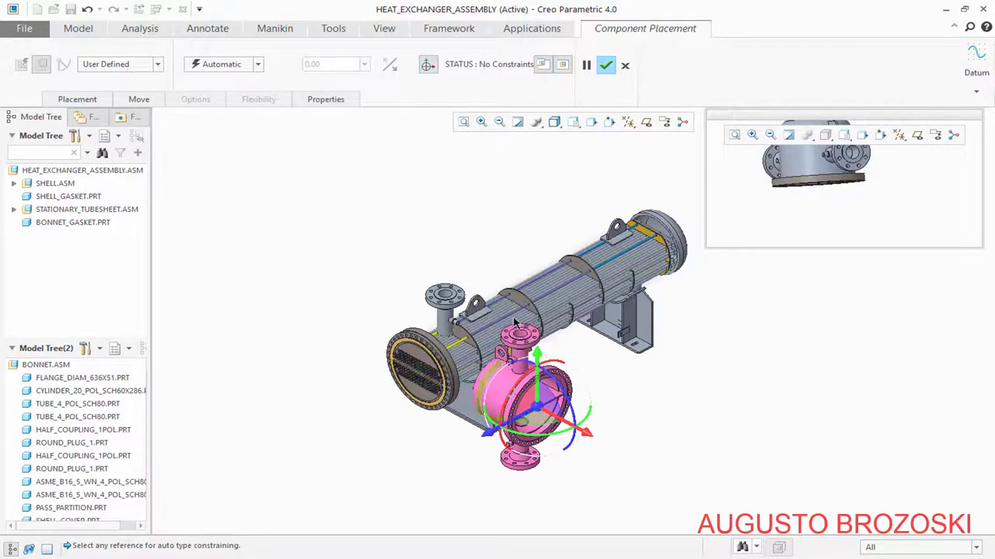
click(562, 65)
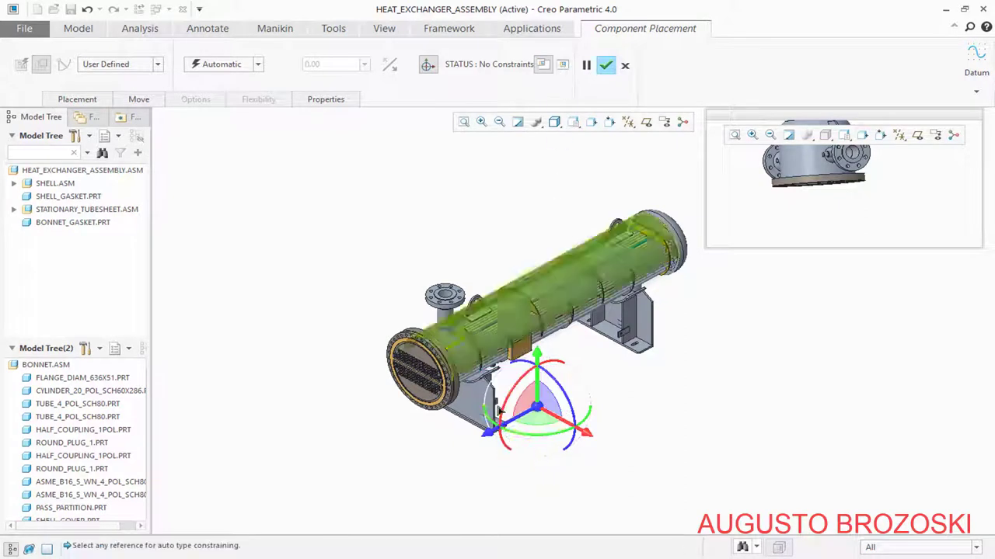
click(563, 65)
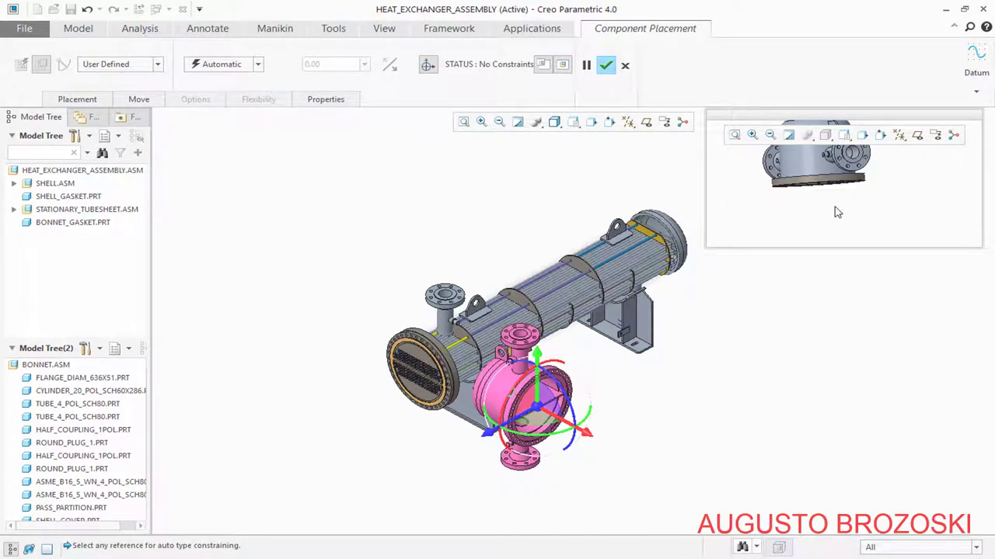
middle_drag(835, 210, 939, 189)
- Make the bonnet flange's raised gasket seating face coincident with the bonnet gasket's exposed flat face
scroll(823, 206, down, 5)
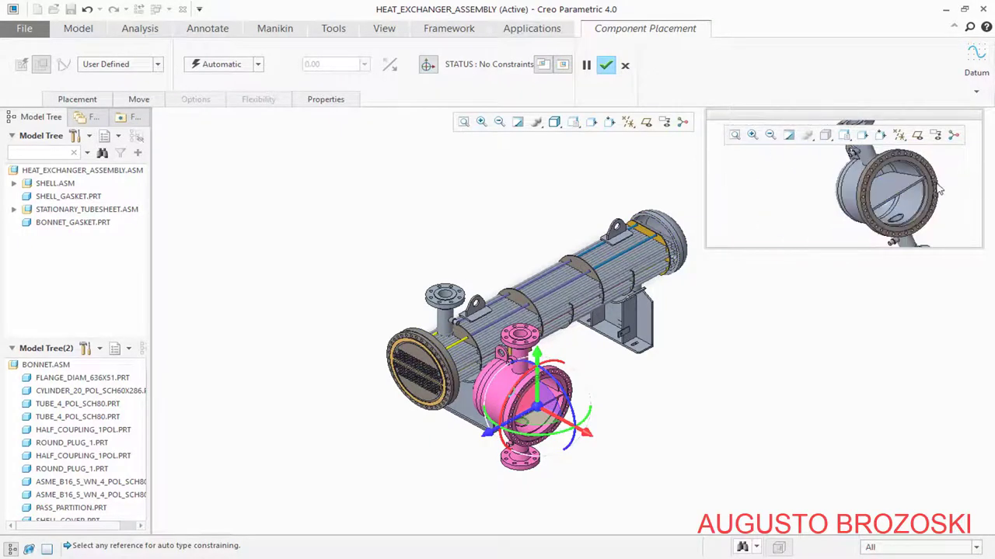
scroll(940, 173, down, 5)
click(865, 189)
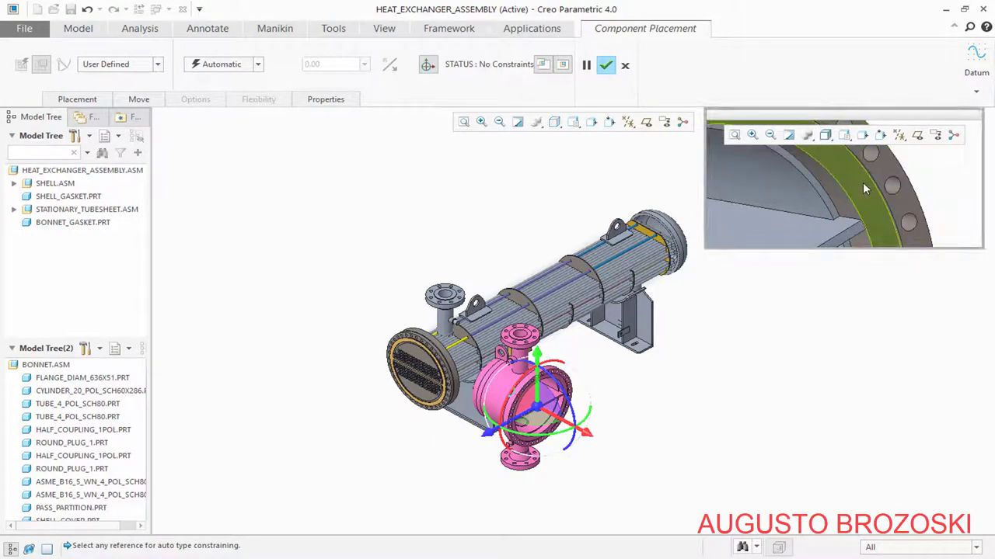
scroll(412, 353, down, 2)
scroll(414, 354, down, 5)
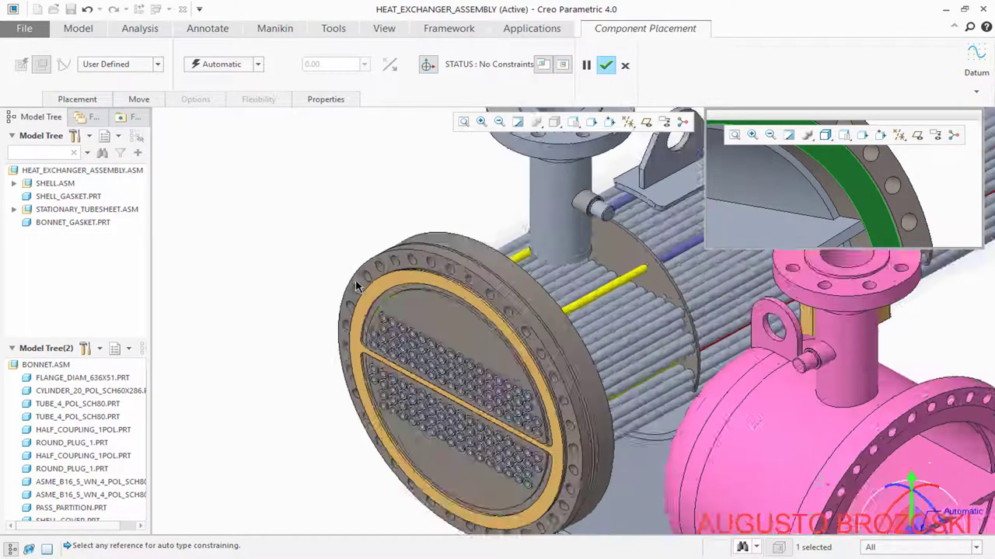
click(420, 311)
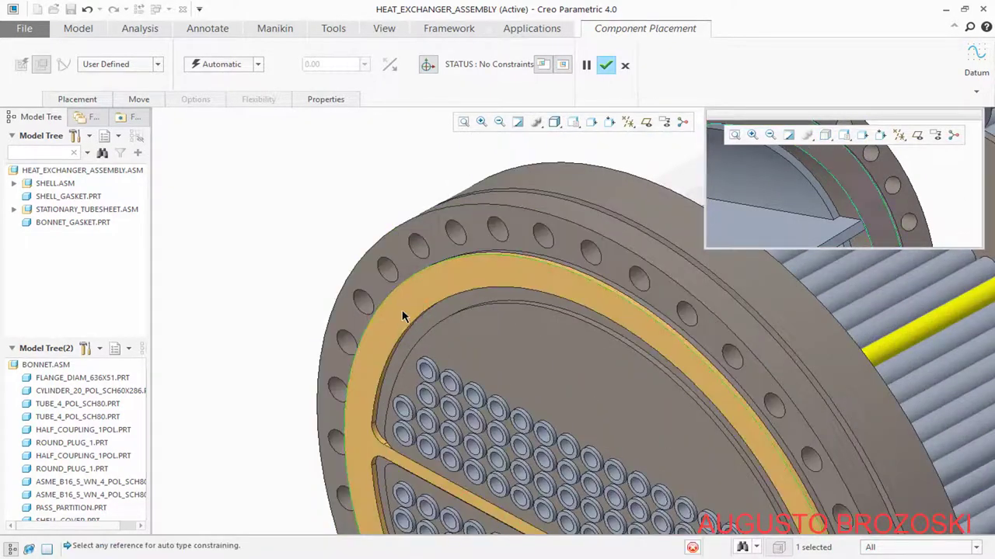
scroll(405, 326, up, 8)
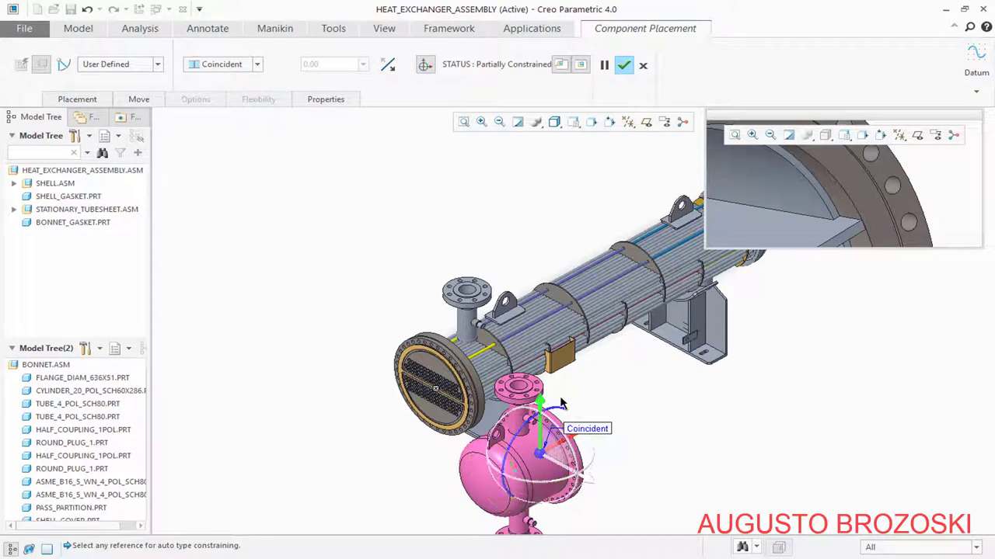
scroll(884, 201, up, 4)
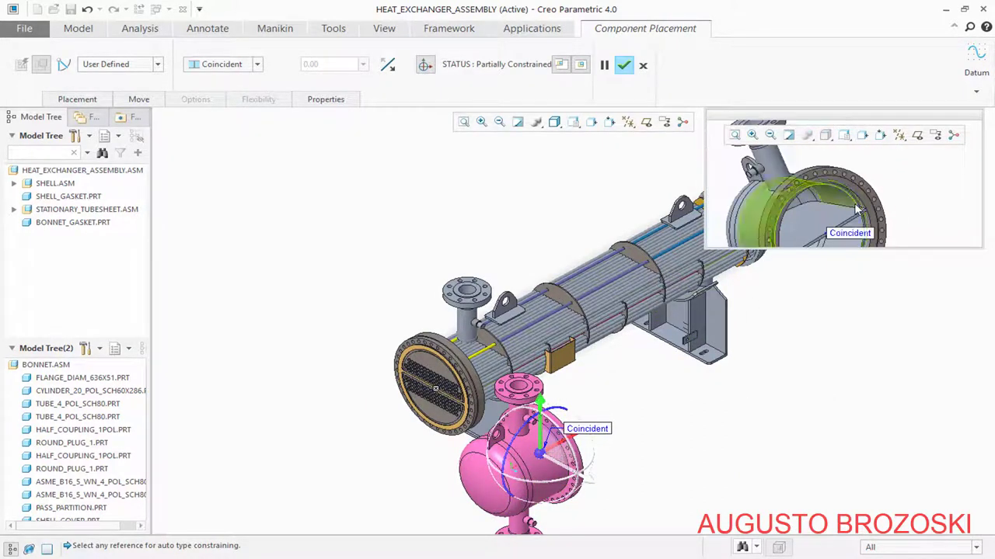
- Make the bonnet flange's outer cylindrical face coincident with the stationary tubesheet's outer rim
mouse_move(883, 201)
middle_down()
mouse_move(826, 179)
mouse_move(895, 191)
mouse_move(883, 199)
middle_up()
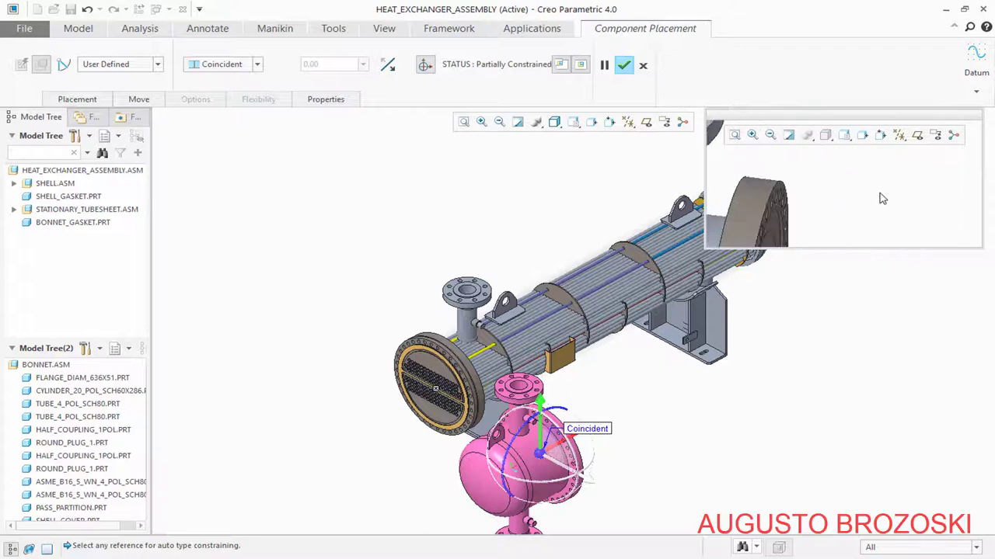
click(756, 189)
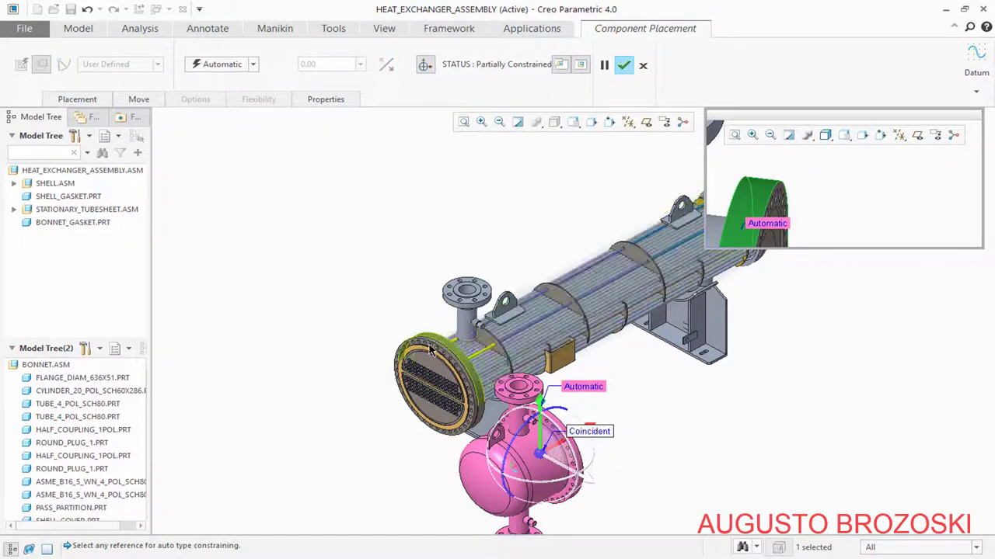
scroll(424, 347, down, 3)
scroll(424, 347, down, 5)
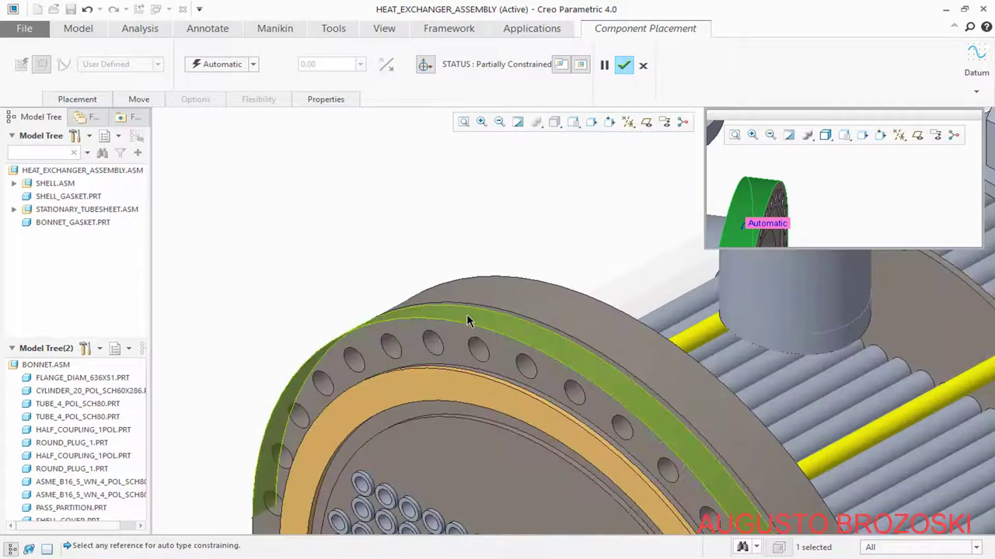
click(467, 317)
scroll(555, 442, up, 5)
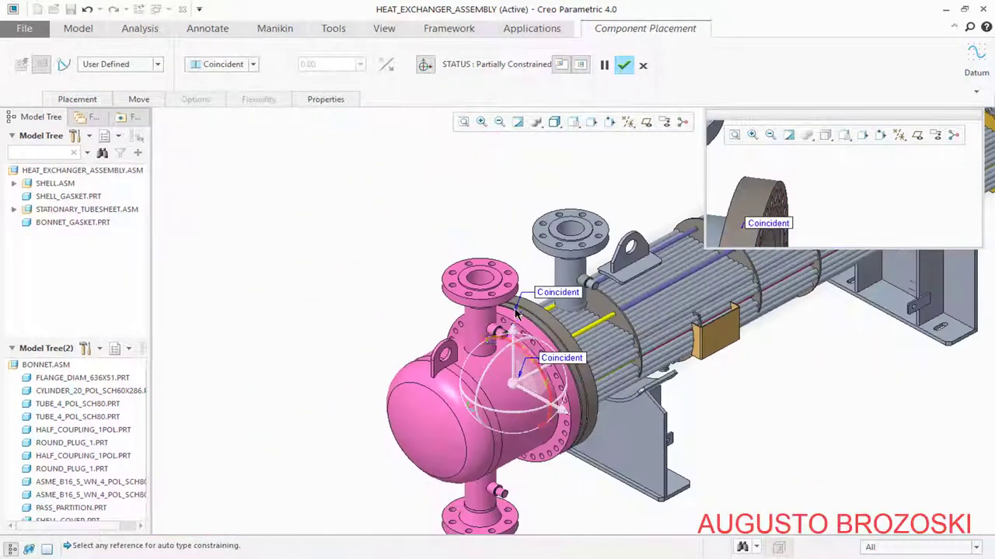
- Display the datum planes and set the bonnet's component window to the standard orientation
scroll(874, 196, up, 3)
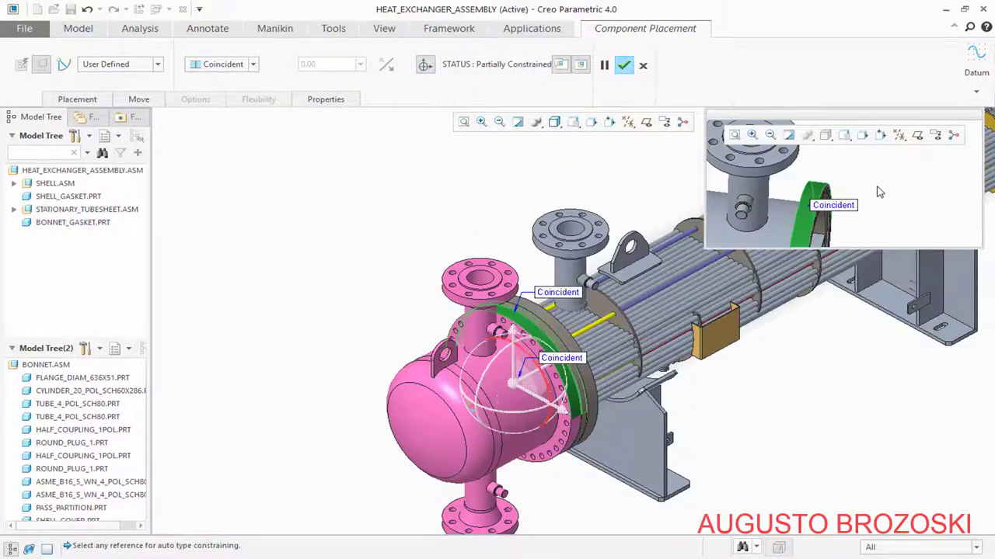
scroll(865, 210, up, 2)
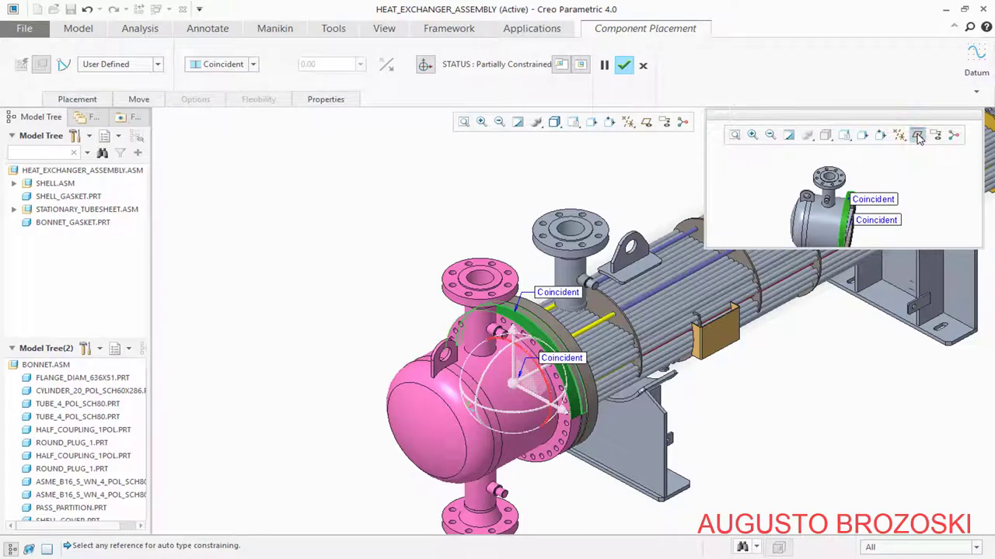
click(917, 137)
scroll(890, 200, up, 2)
middle_drag(893, 201, 853, 183)
scroll(892, 211, down, 3)
click(844, 135)
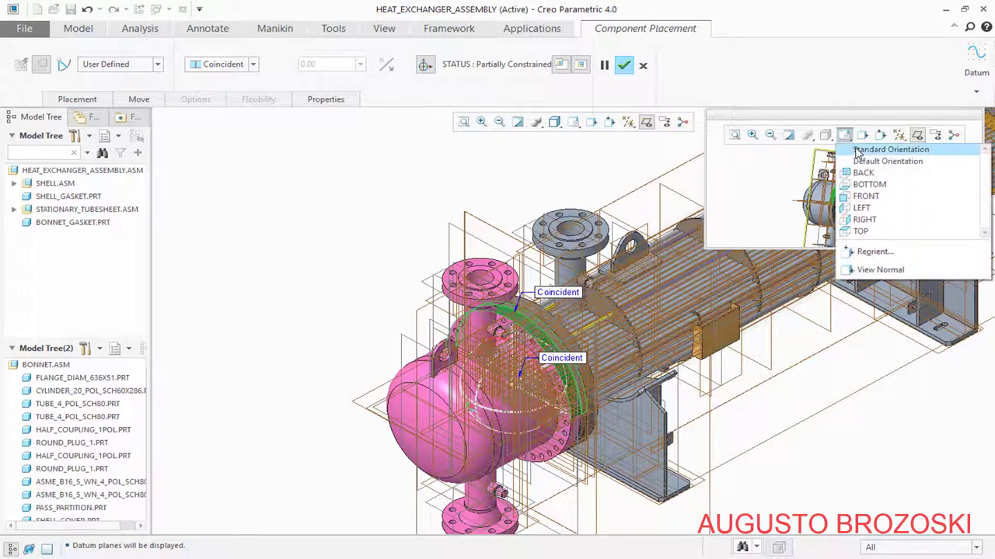
click(858, 153)
scroll(878, 195, down, 3)
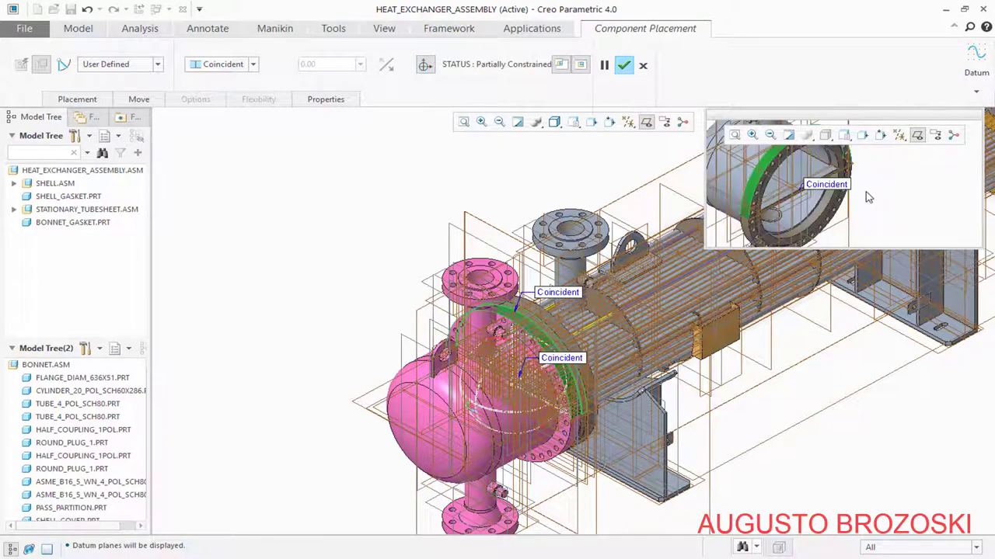
scroll(864, 200, up, 3)
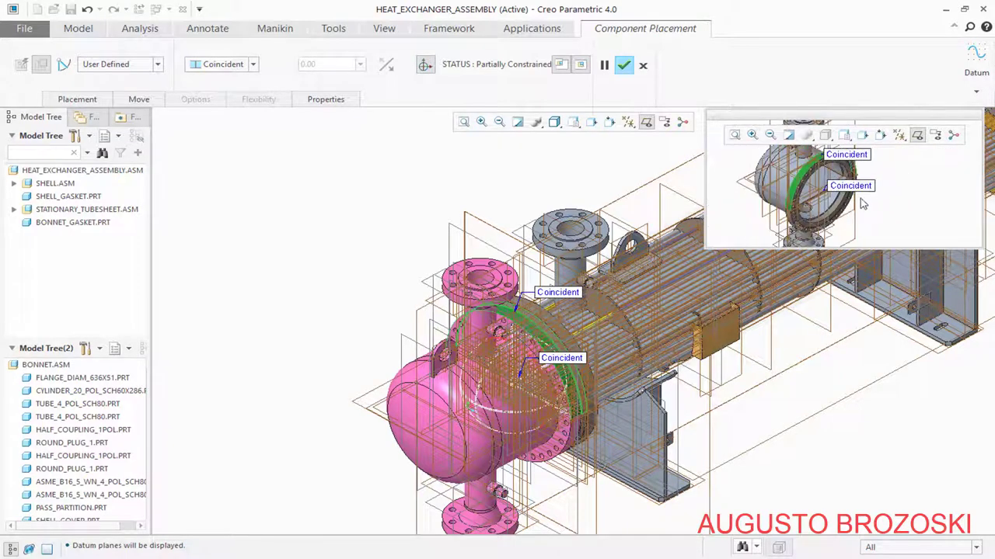
- Make the bonnet's horizontal mid-plane coincident with the heat exchanger's horizontal datum plane
click(744, 192)
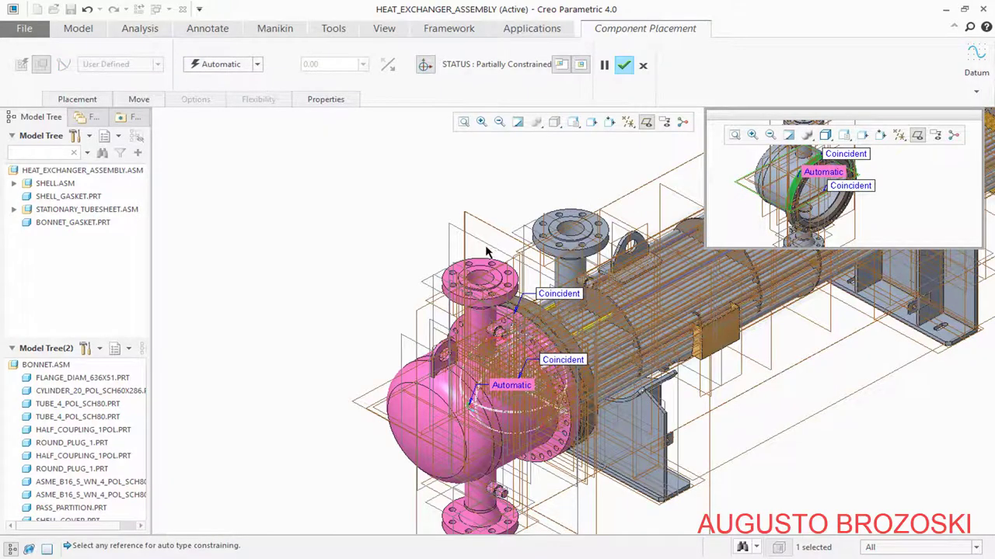
scroll(488, 250, up, 5)
scroll(513, 259, down, 6)
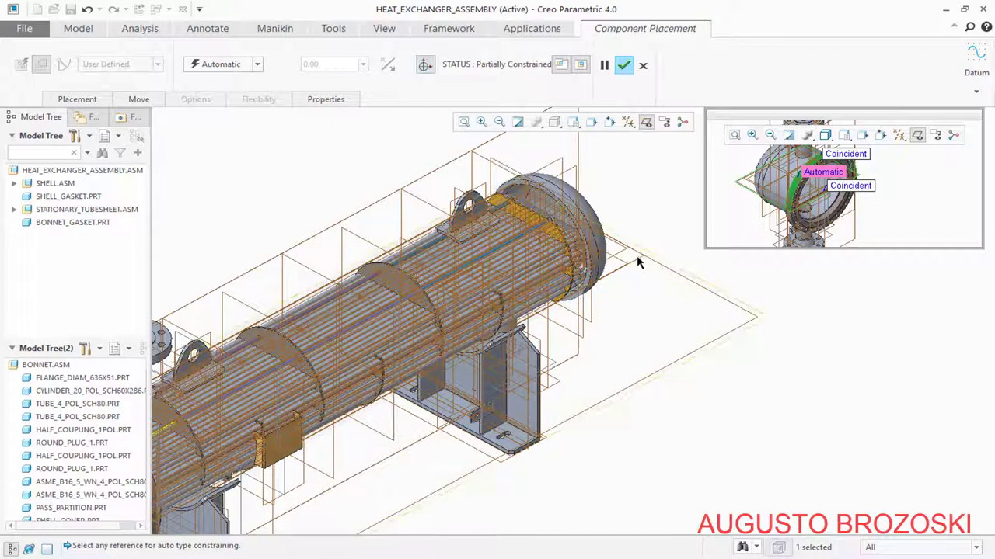
click(630, 276)
scroll(644, 300, up, 3)
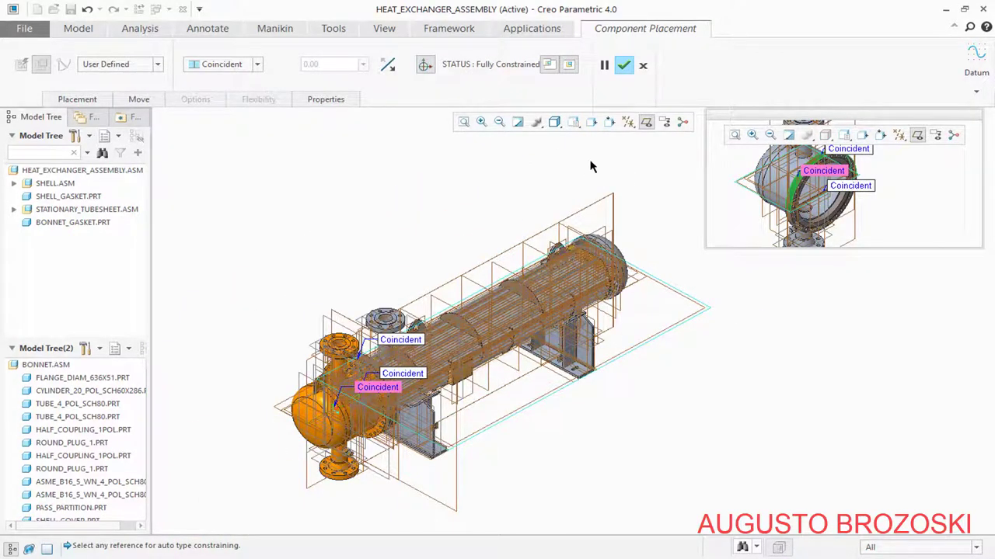
- Hide the datum planes, inspect the bonnet's fit against the tubesheet and accept its placement
click(646, 122)
scroll(372, 346, down, 5)
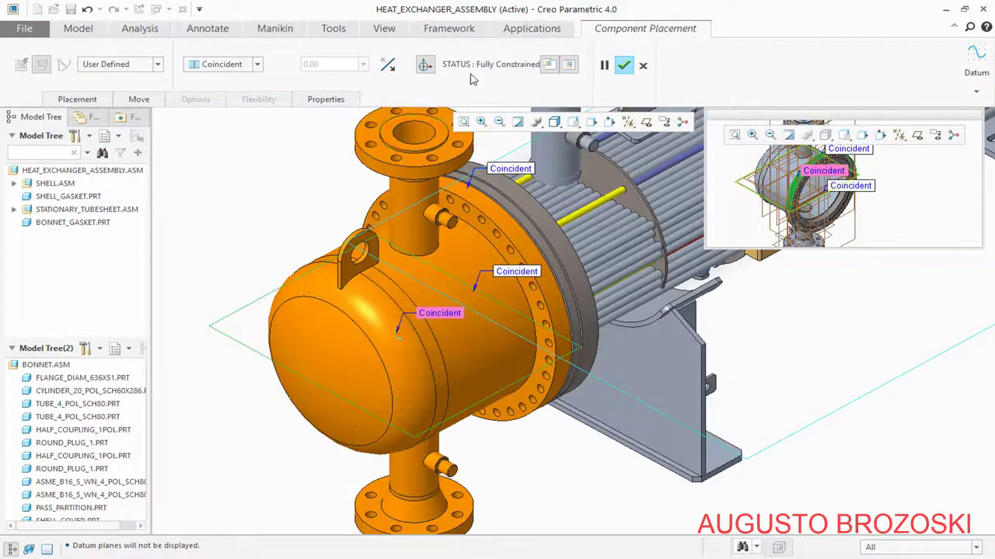
scroll(376, 286, up, 6)
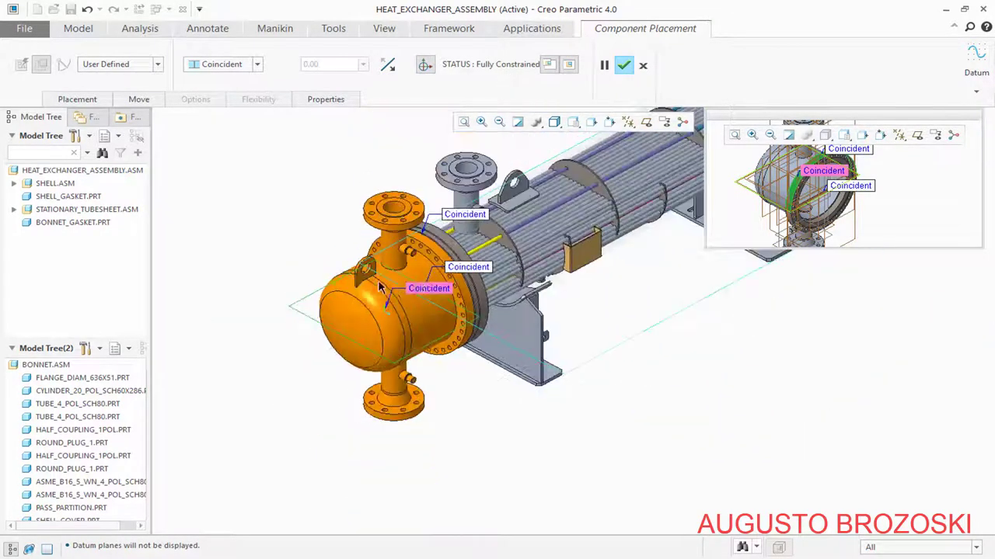
middle_drag(404, 264, 446, 242)
scroll(447, 242, down, 5)
scroll(447, 243, down, 3)
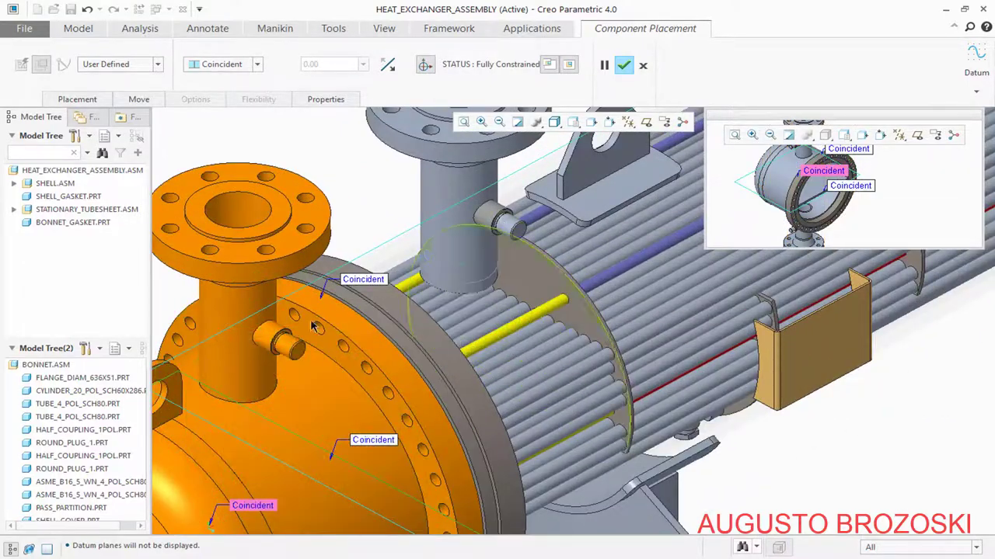
scroll(439, 303, up, 2)
scroll(439, 303, up, 2)
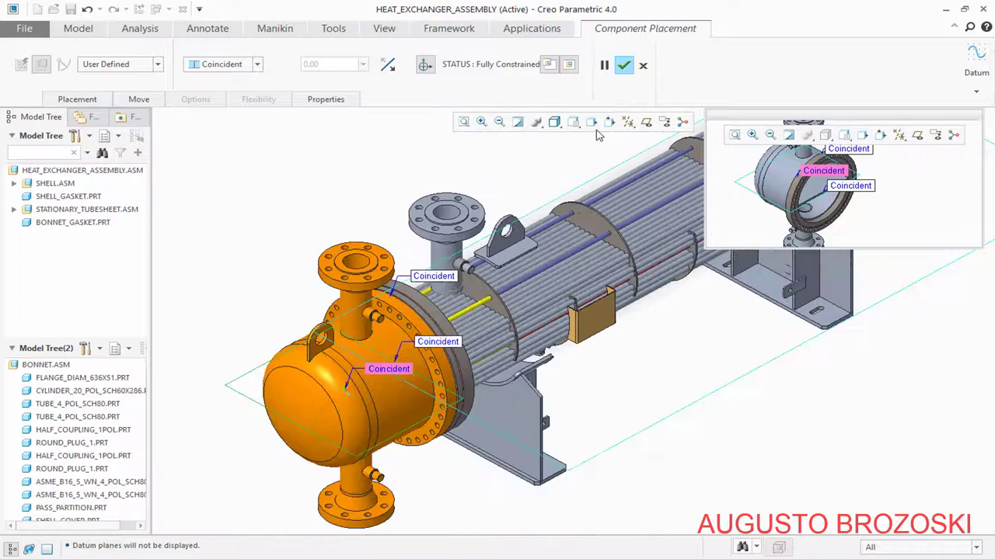
click(624, 67)
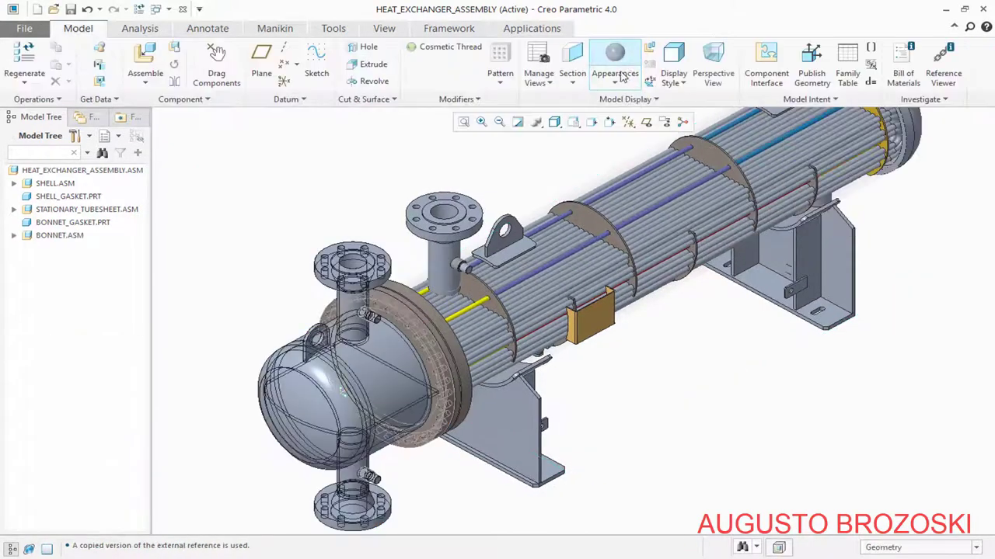
- Return the assembly with the bonnet to its standard orientation and save it
click(573, 122)
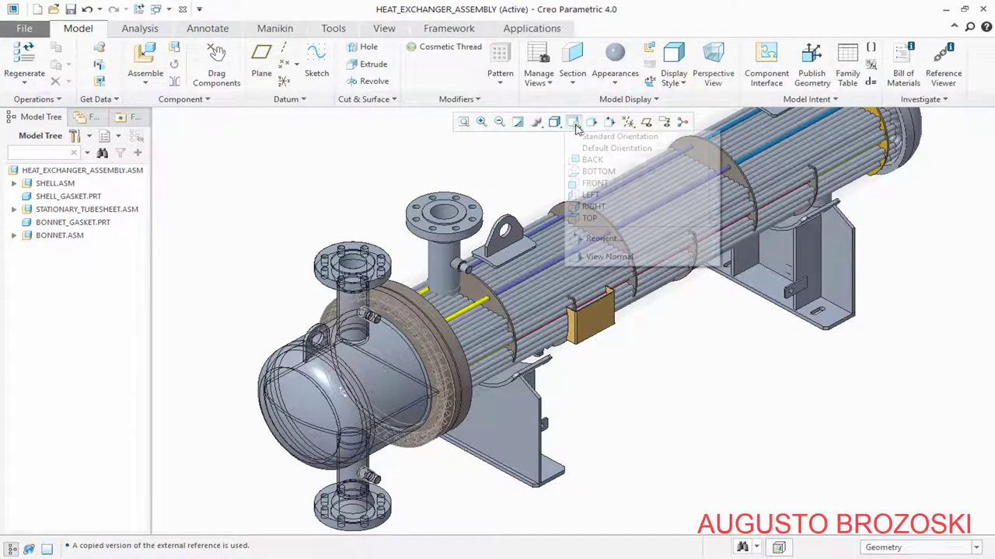
click(602, 135)
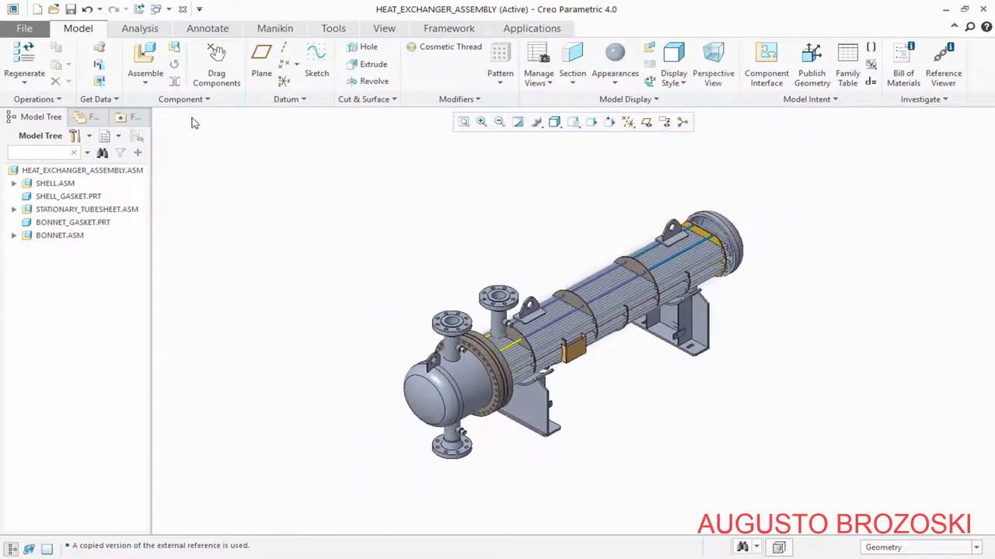
click(70, 9)
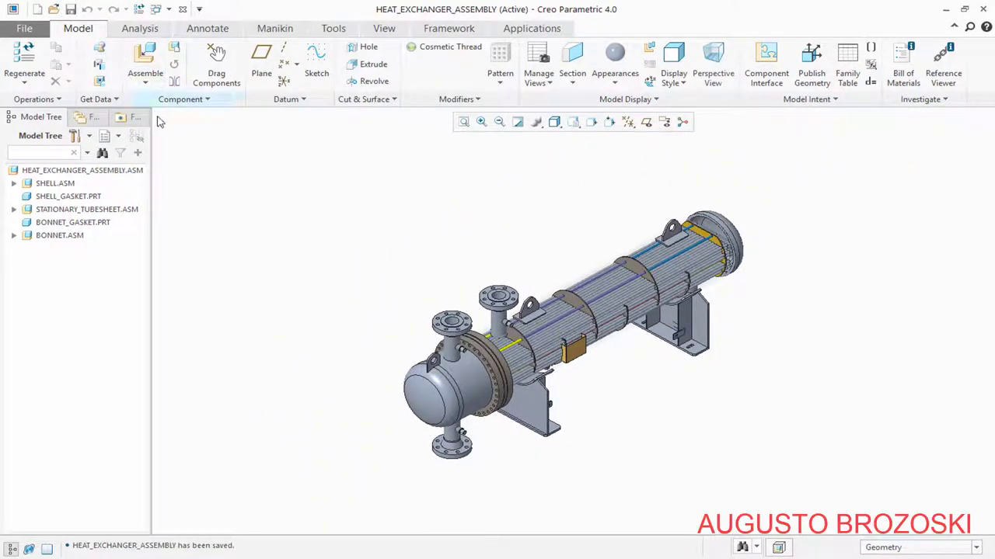
key(ctrl+d)
- Consult the stud and hex nut entries of the PDF parts list in Acrobat Reader and return to Creo
key(alt+Tab)
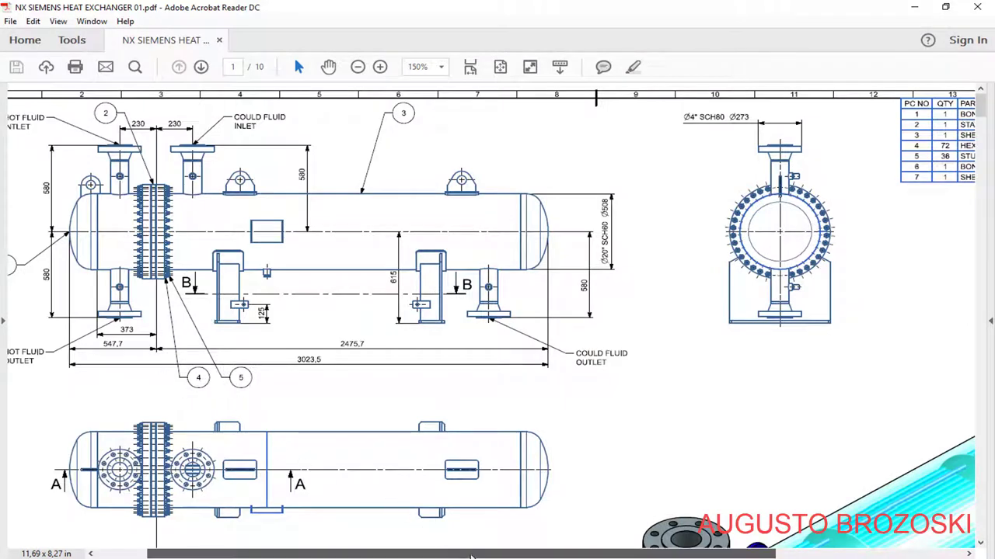
drag(442, 550, 630, 550)
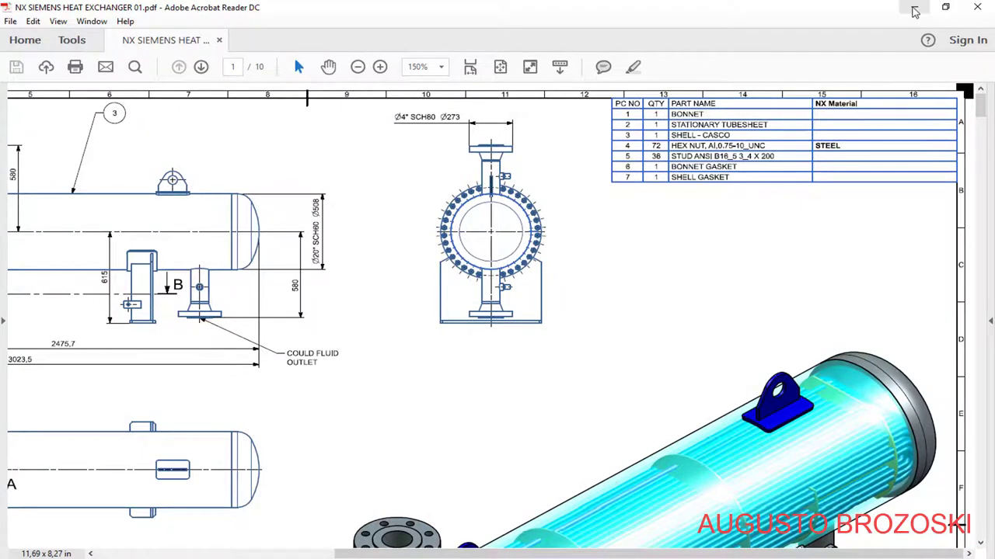
click(914, 7)
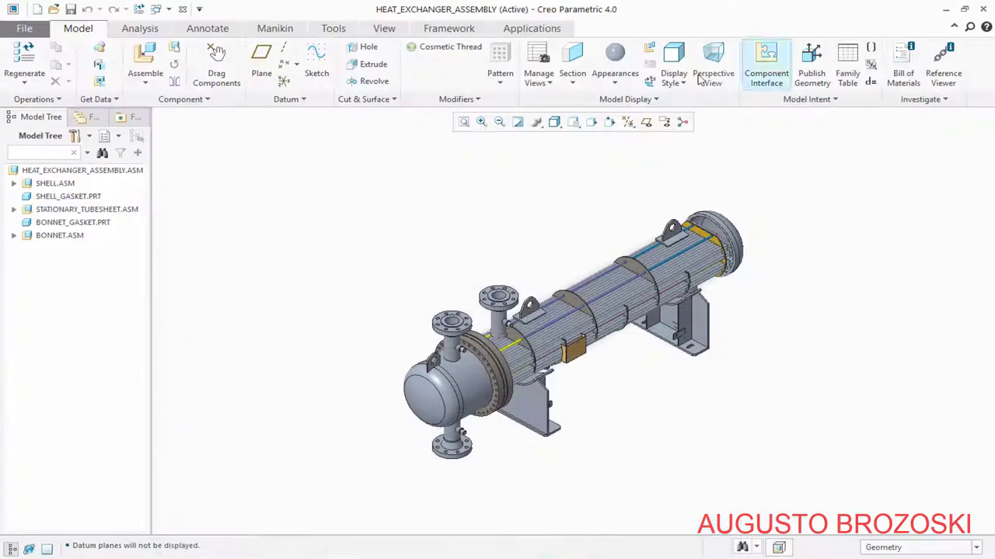
- Insert stud_3_4uncx200.prt from the CREO Heat Exchanger Video folder into the assembly
click(146, 61)
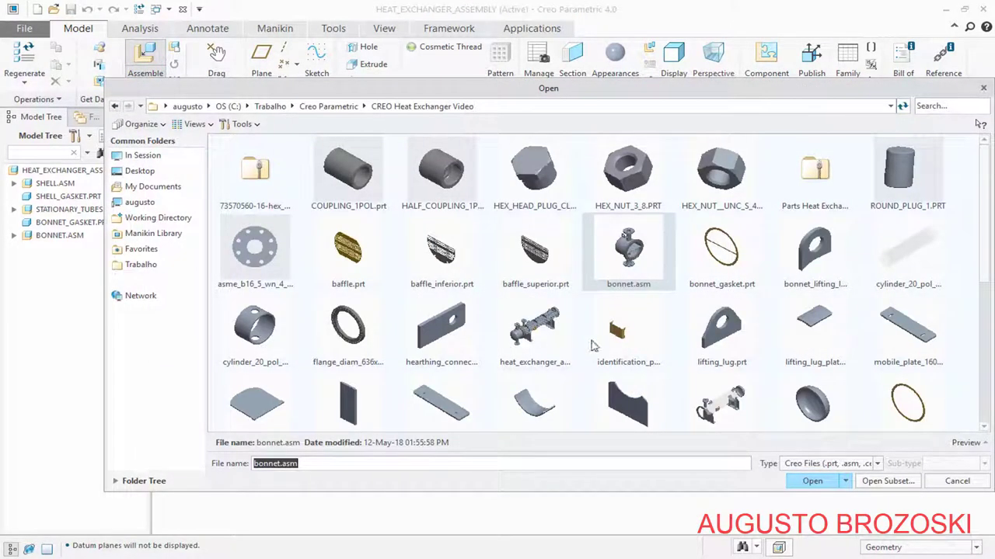
scroll(610, 342, down, 3)
click(719, 260)
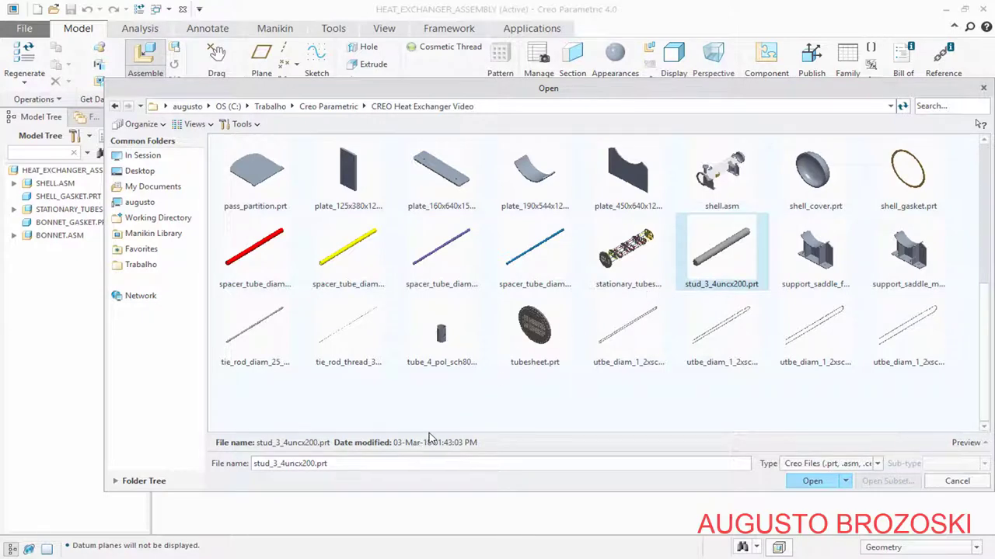
scroll(558, 291, up, 3)
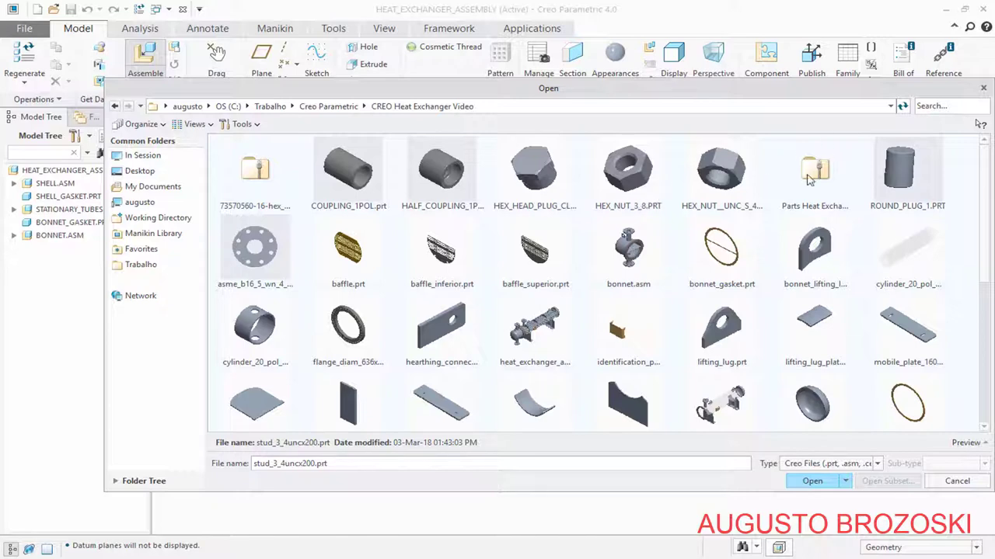
scroll(709, 297, down, 3)
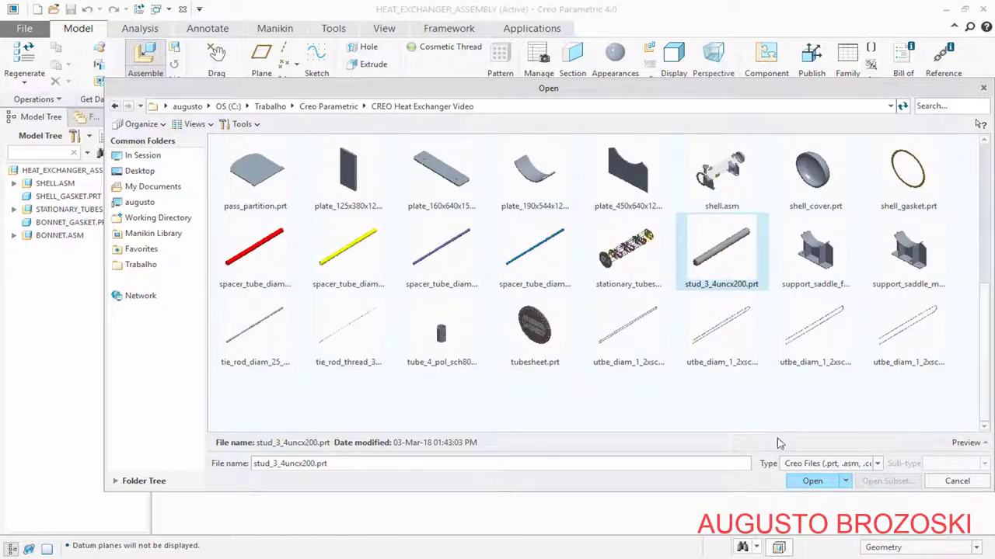
click(812, 481)
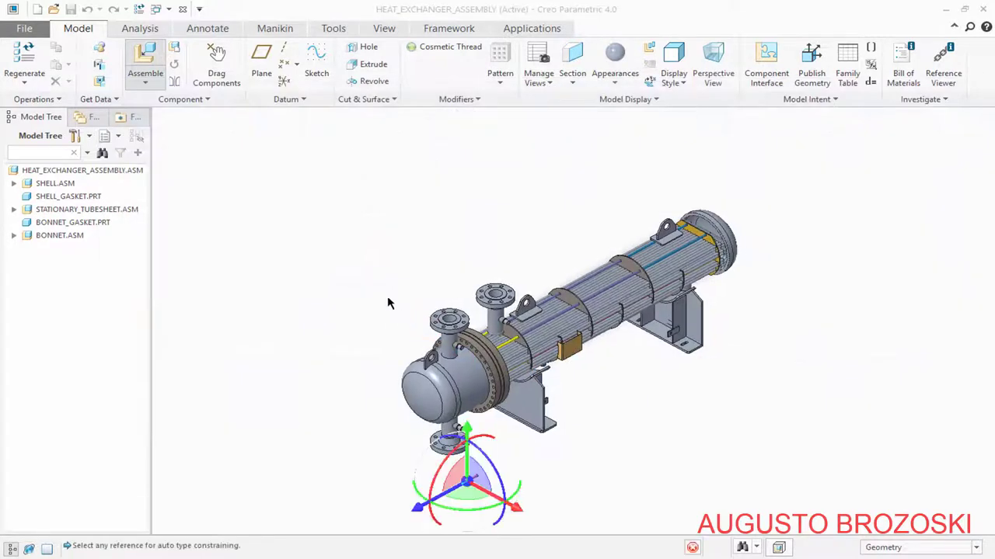
- Show the stud in a separate component window and display the datum planes
scroll(461, 501, up, 3)
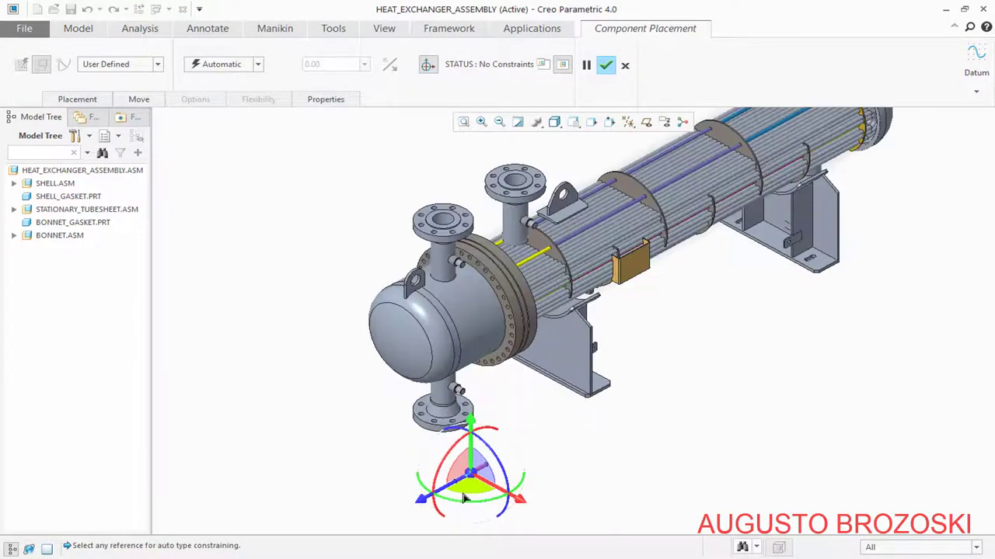
scroll(464, 498, down, 2)
scroll(562, 218, up, 2)
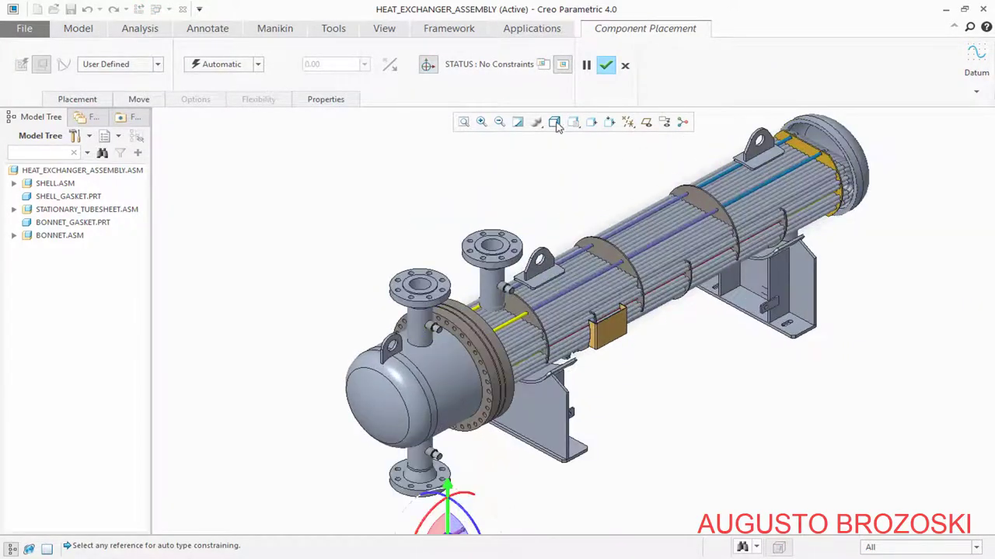
click(543, 65)
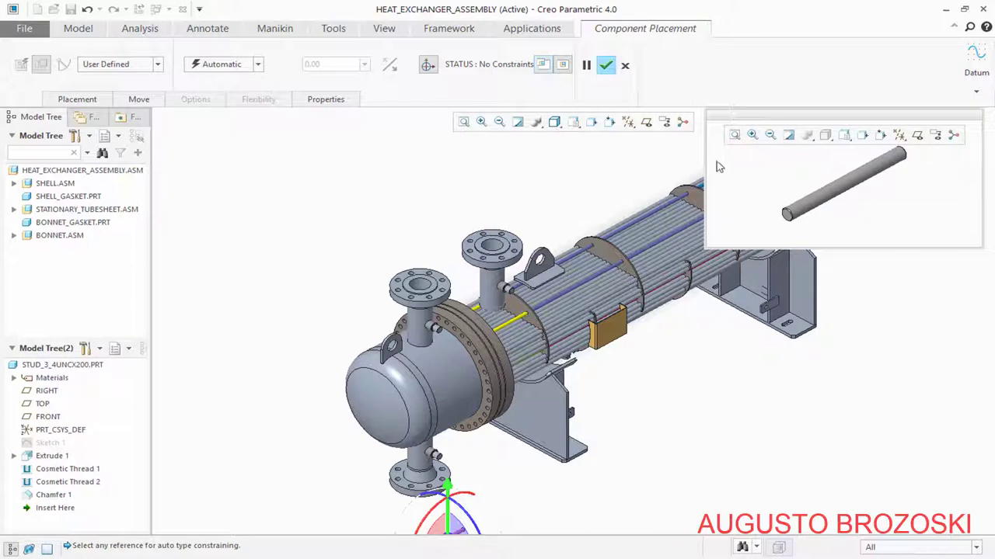
click(917, 136)
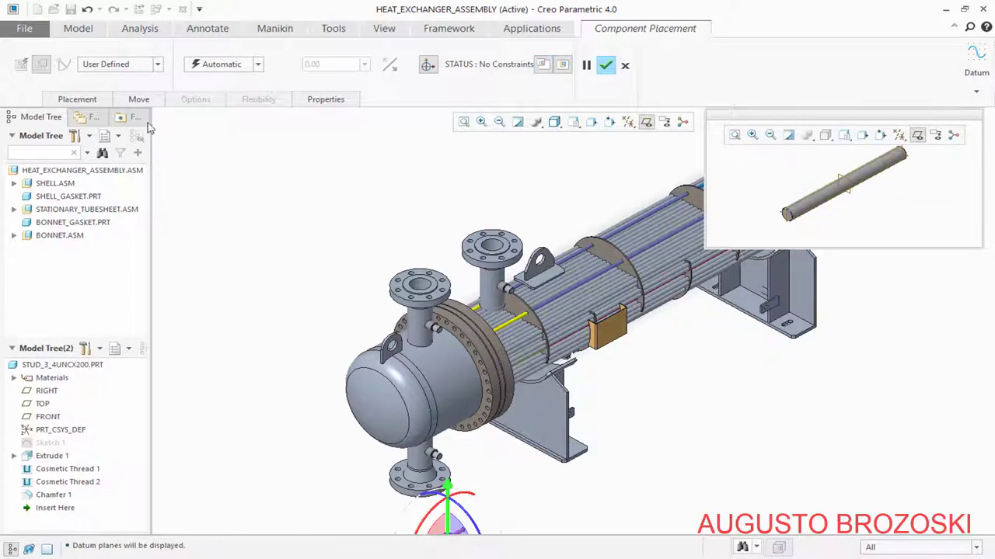
- Constrain the stud's FRONT datum plane coincident with the stationary tubesheet's mid-thickness datum plane, using the RIGHT view to pick it
click(77, 98)
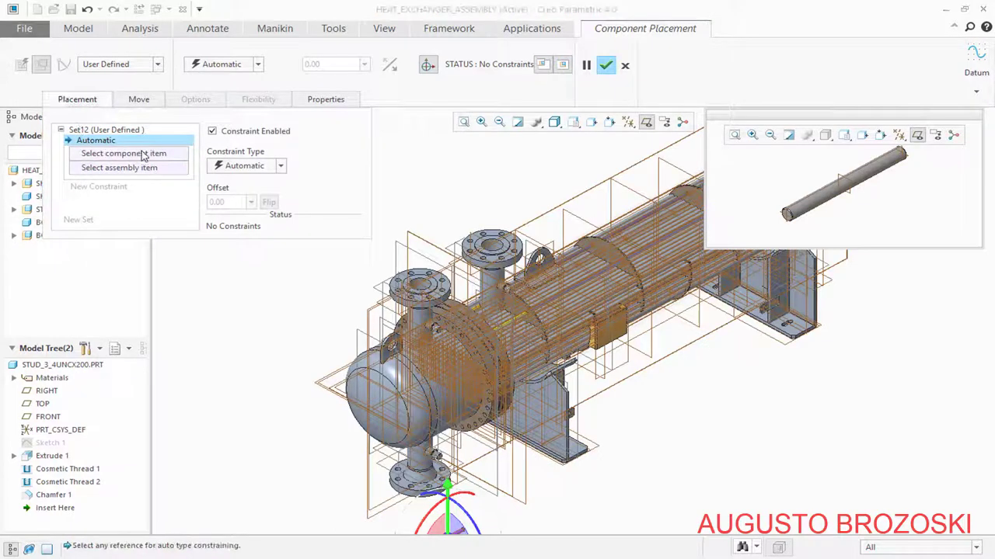
scroll(856, 176, down, 4)
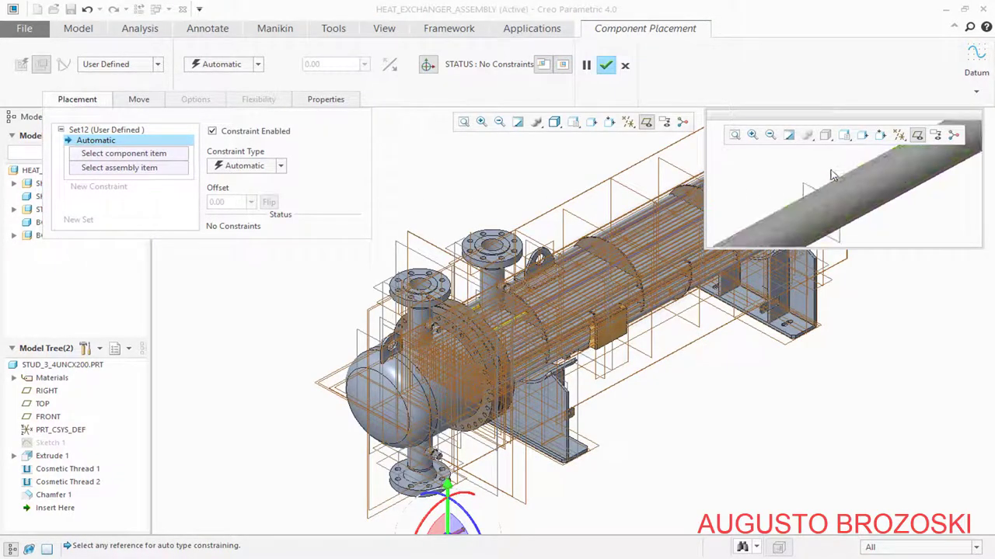
click(792, 199)
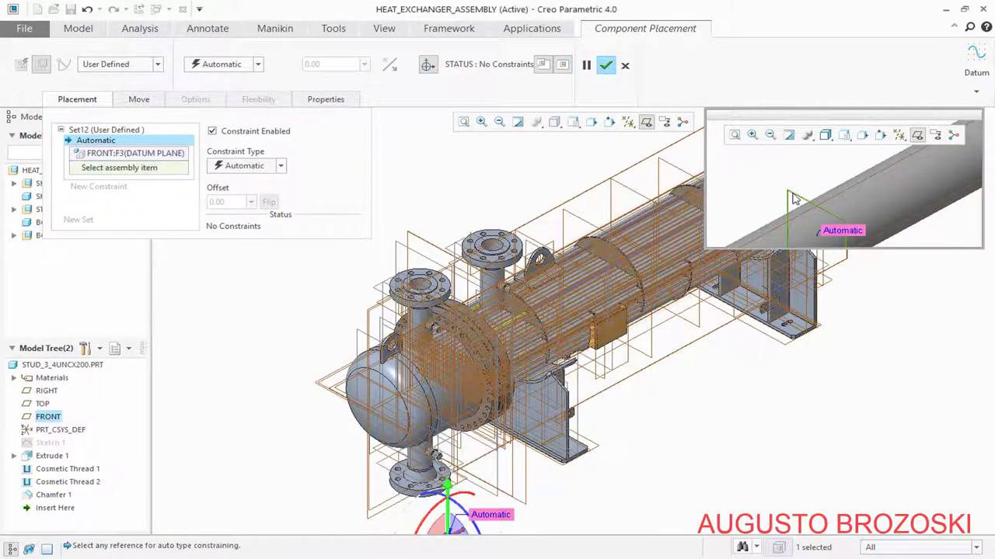
scroll(793, 199, up, 5)
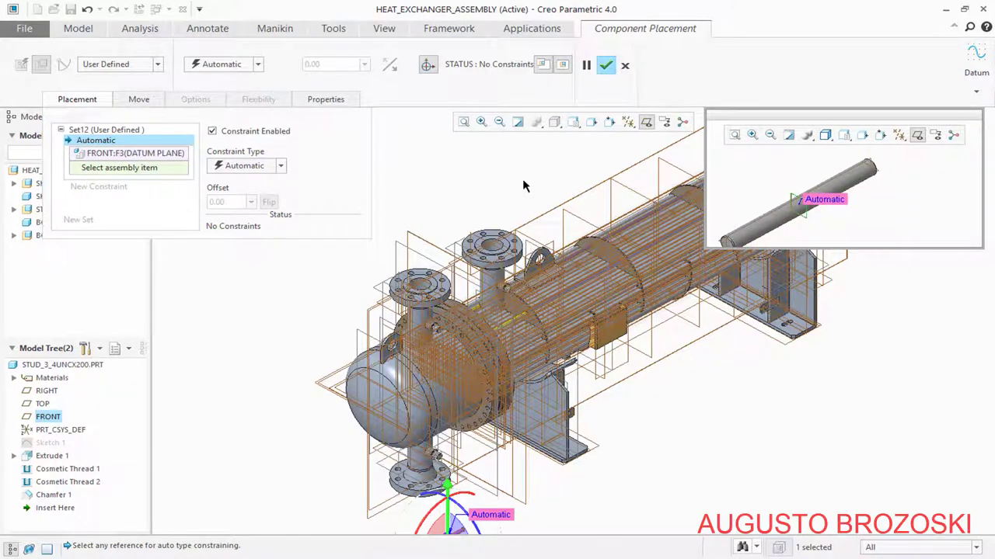
click(572, 124)
click(609, 137)
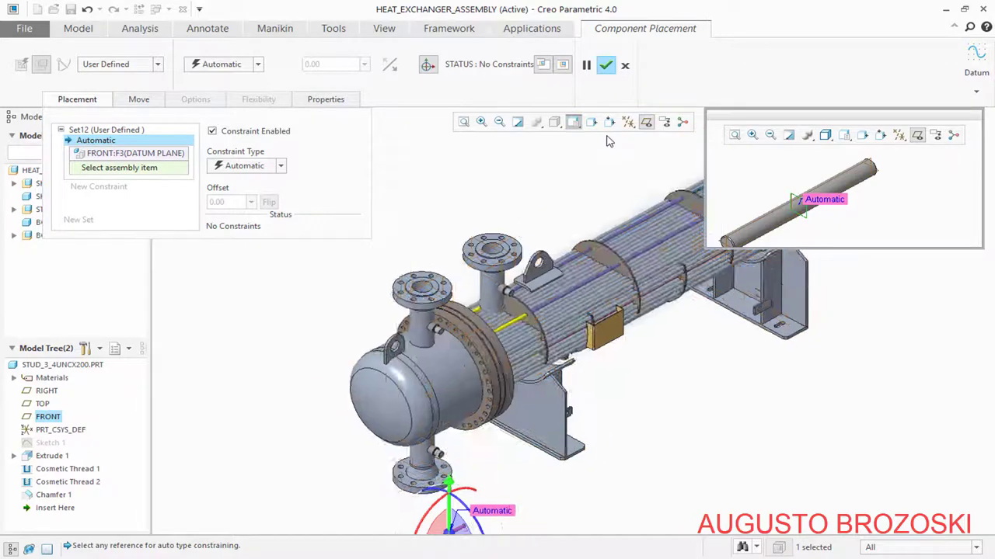
click(575, 124)
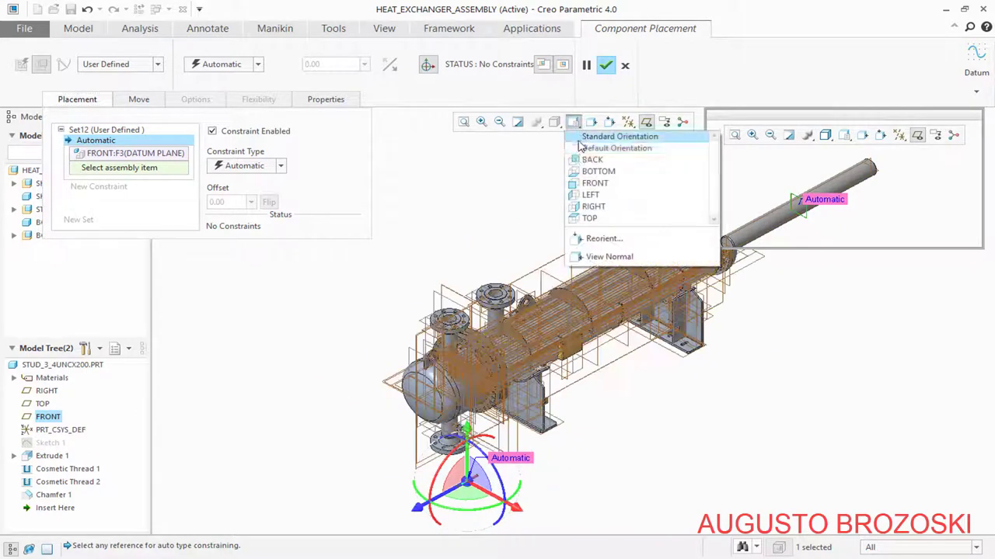
click(600, 204)
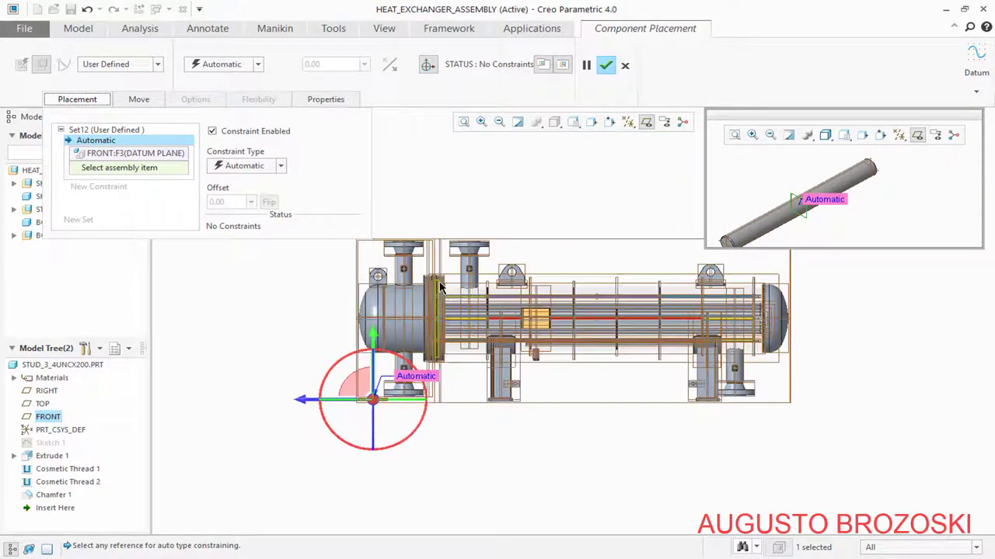
scroll(432, 281, up, 6)
scroll(432, 278, up, 3)
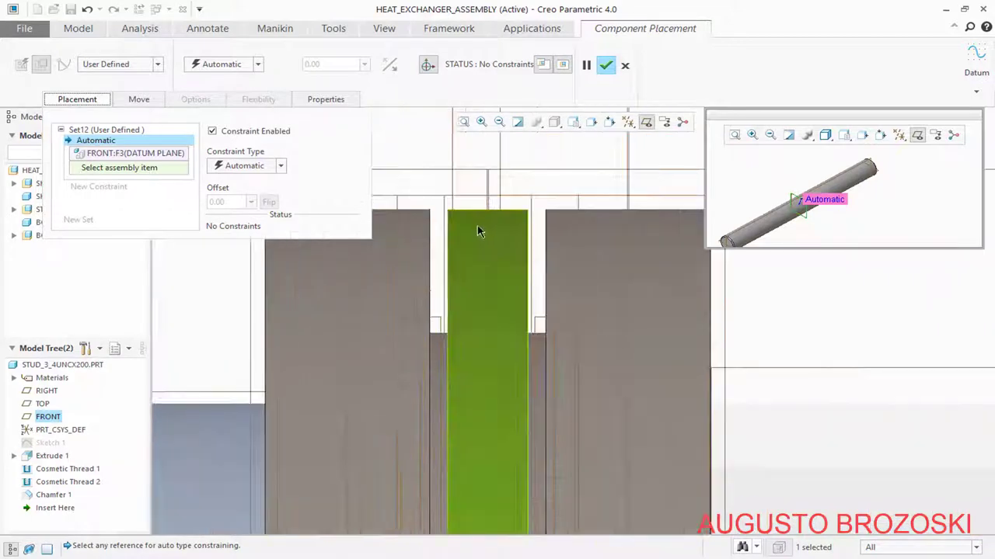
click(489, 188)
scroll(491, 225, down, 4)
scroll(491, 256, down, 5)
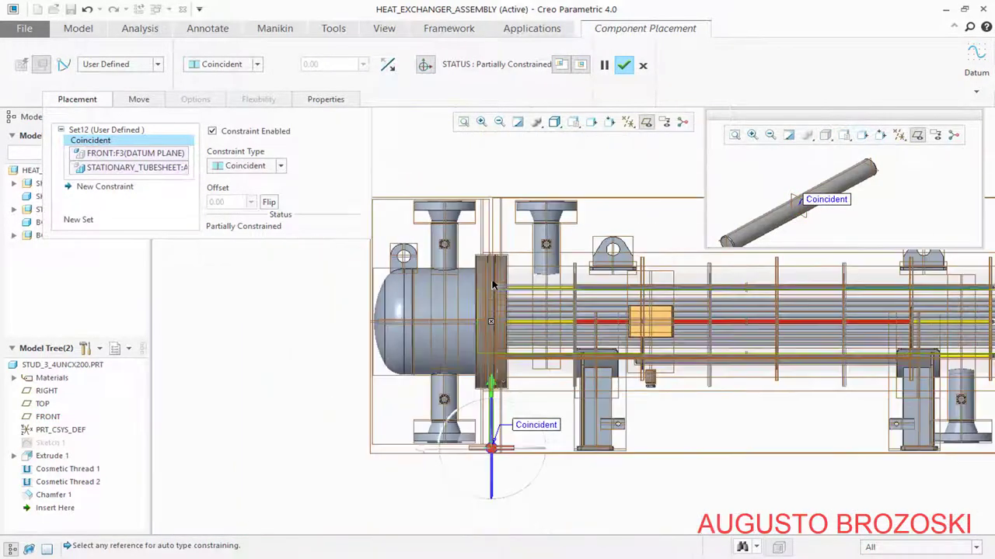
- Return the assembly to its standard orientation and hide the datum planes
scroll(488, 451, up, 6)
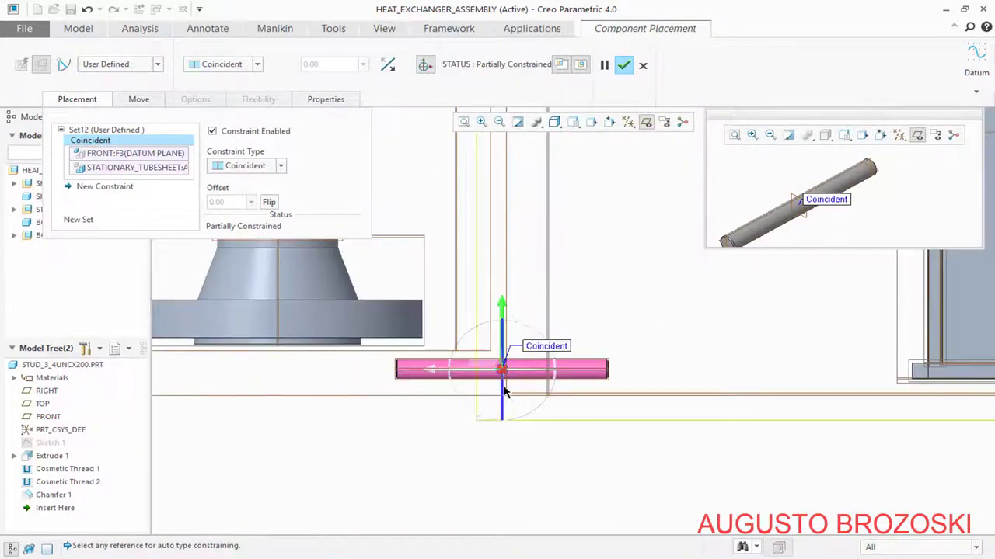
click(573, 123)
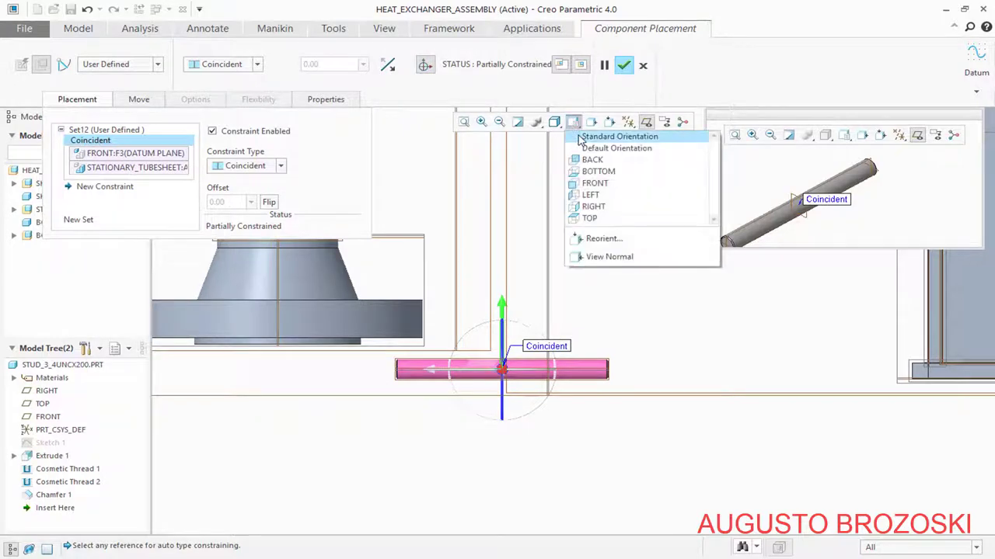
click(614, 137)
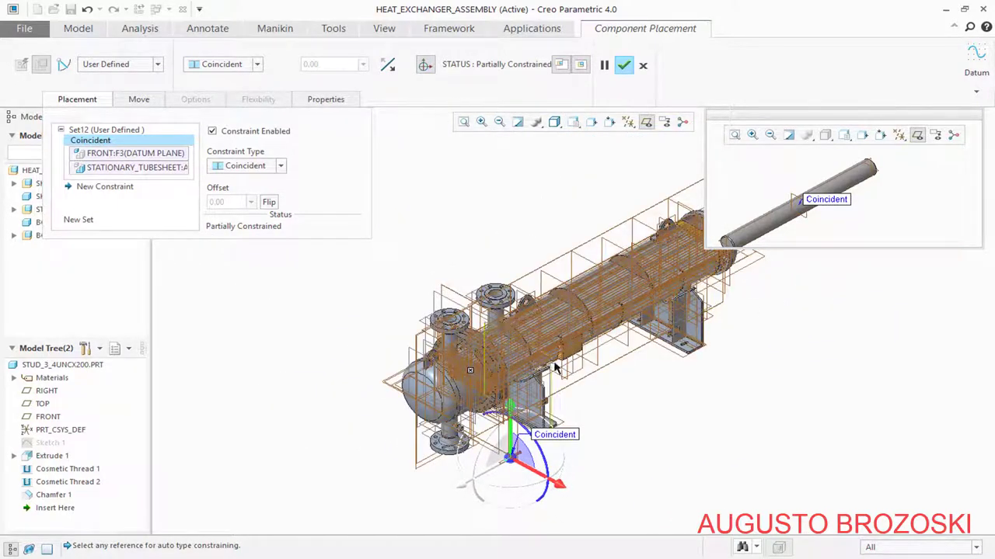
click(647, 125)
- Constrain the stud's cylindrical surface coincident with a bolt hole near the top of the bonnet's main flange and accept the placement
scroll(824, 178, up, 5)
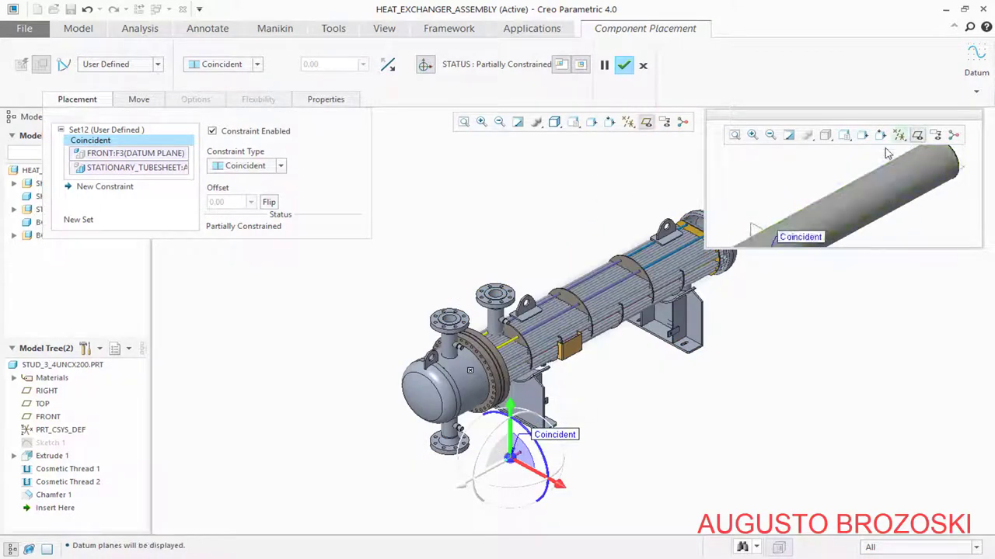
click(855, 194)
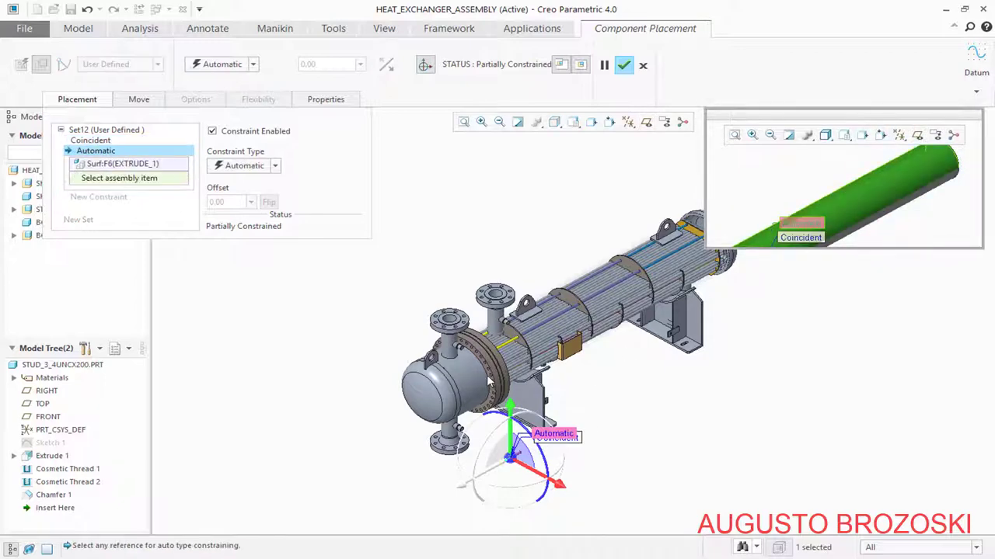
scroll(438, 321, up, 8)
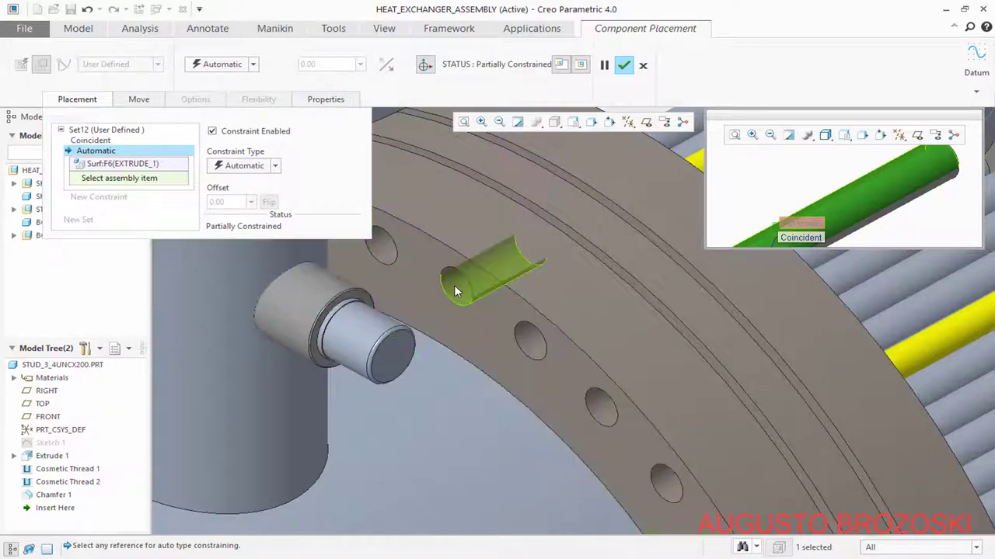
click(453, 284)
scroll(568, 296, down, 6)
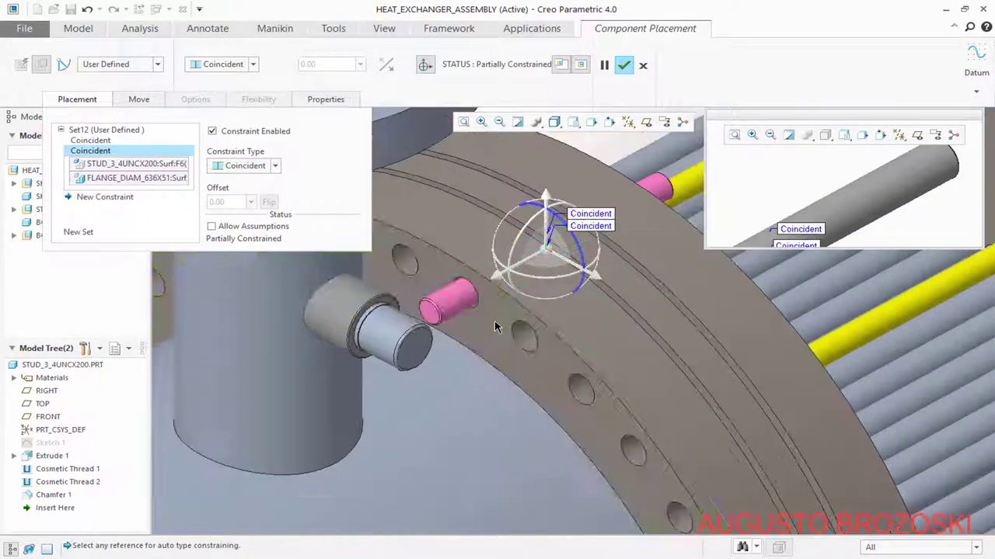
scroll(529, 303, up, 3)
middle_drag(529, 303, 507, 282)
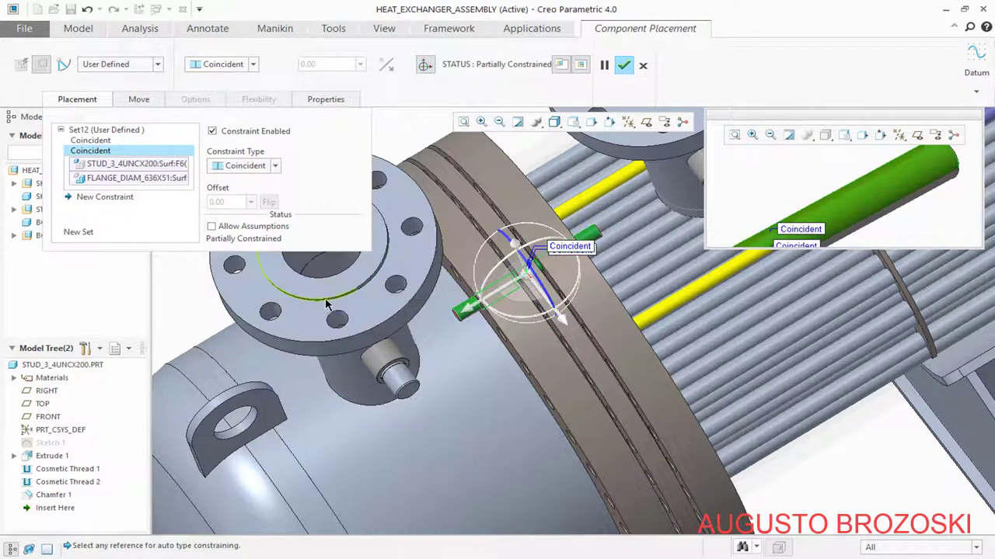
click(624, 65)
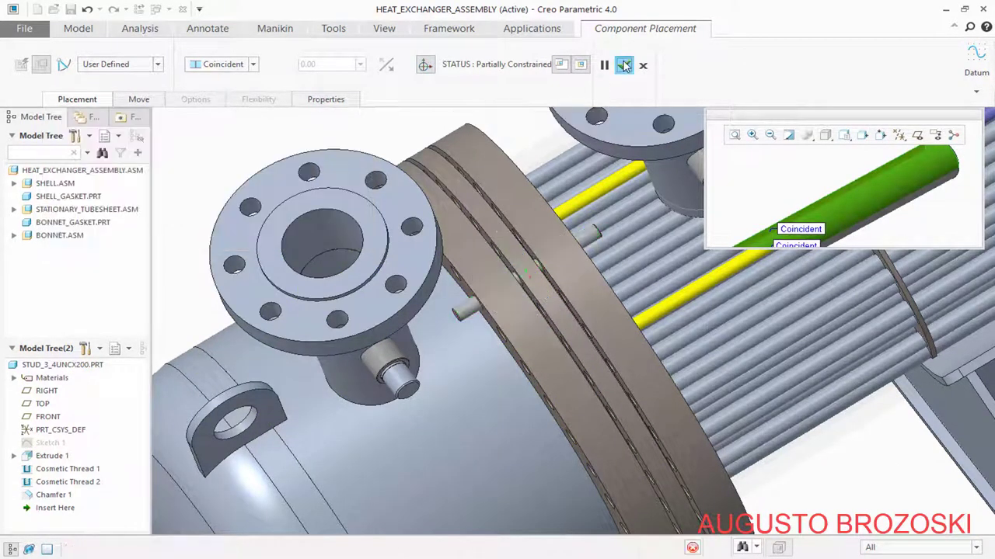